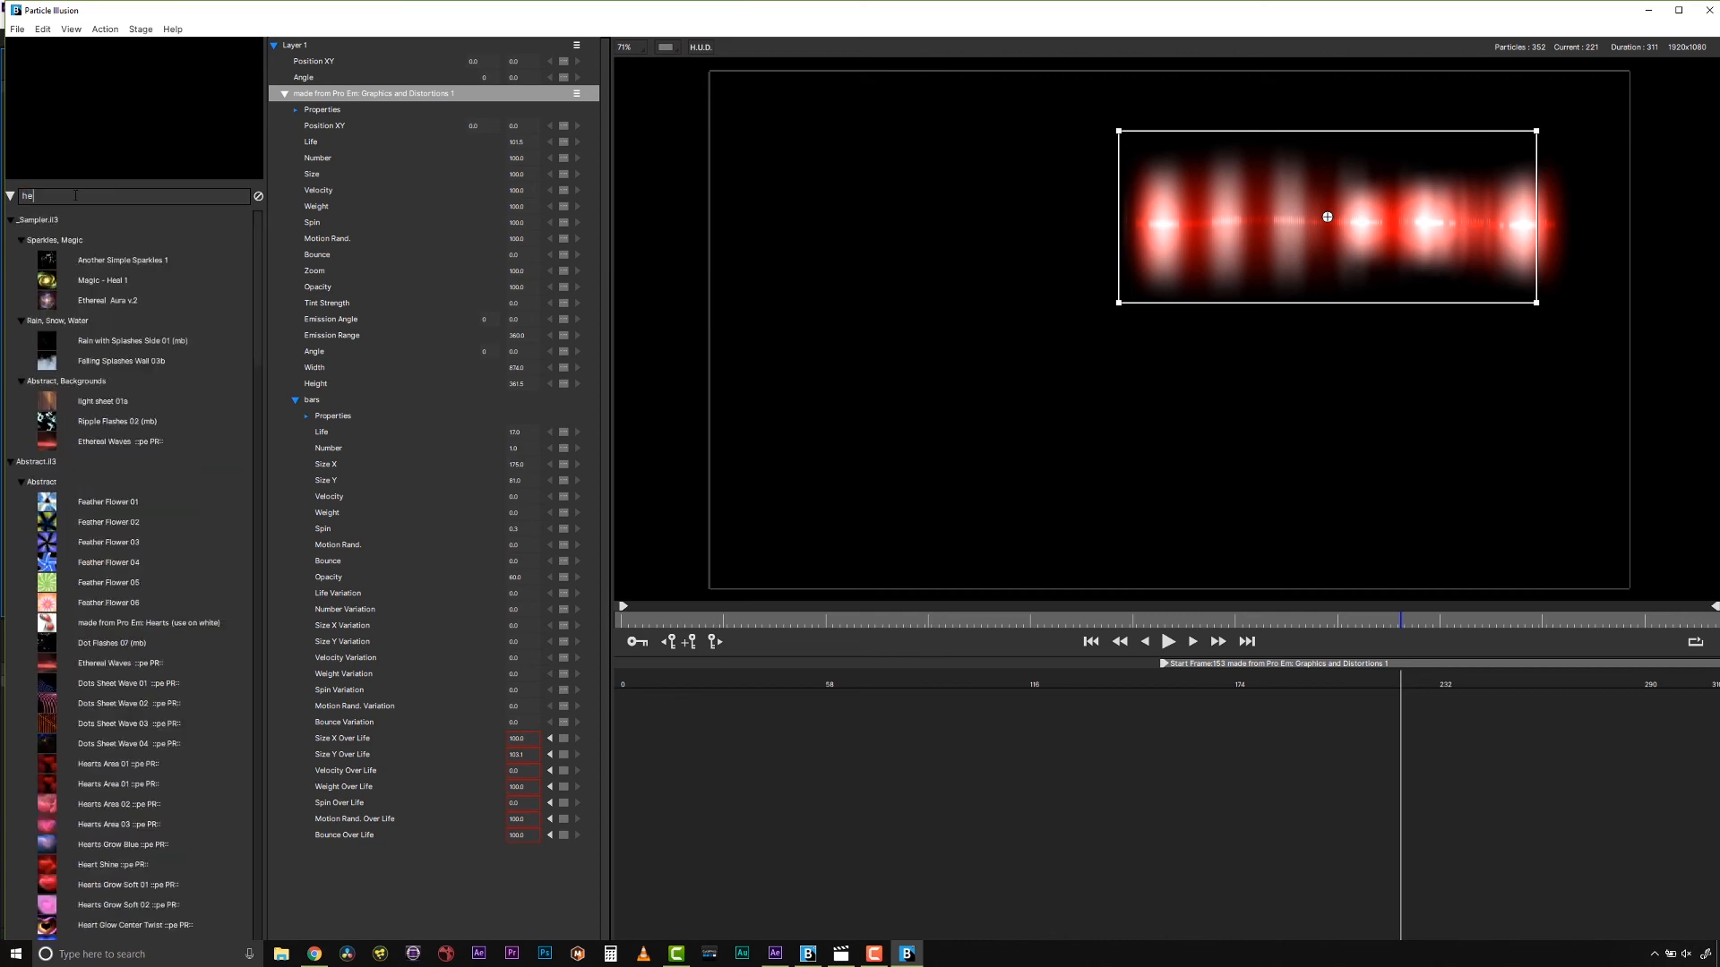
# Try the Hearts Area 03 emitter, delete it, and preview the Hearts Tunnel 02 emitter instead.
pyautogui.doubleClick(110, 341)
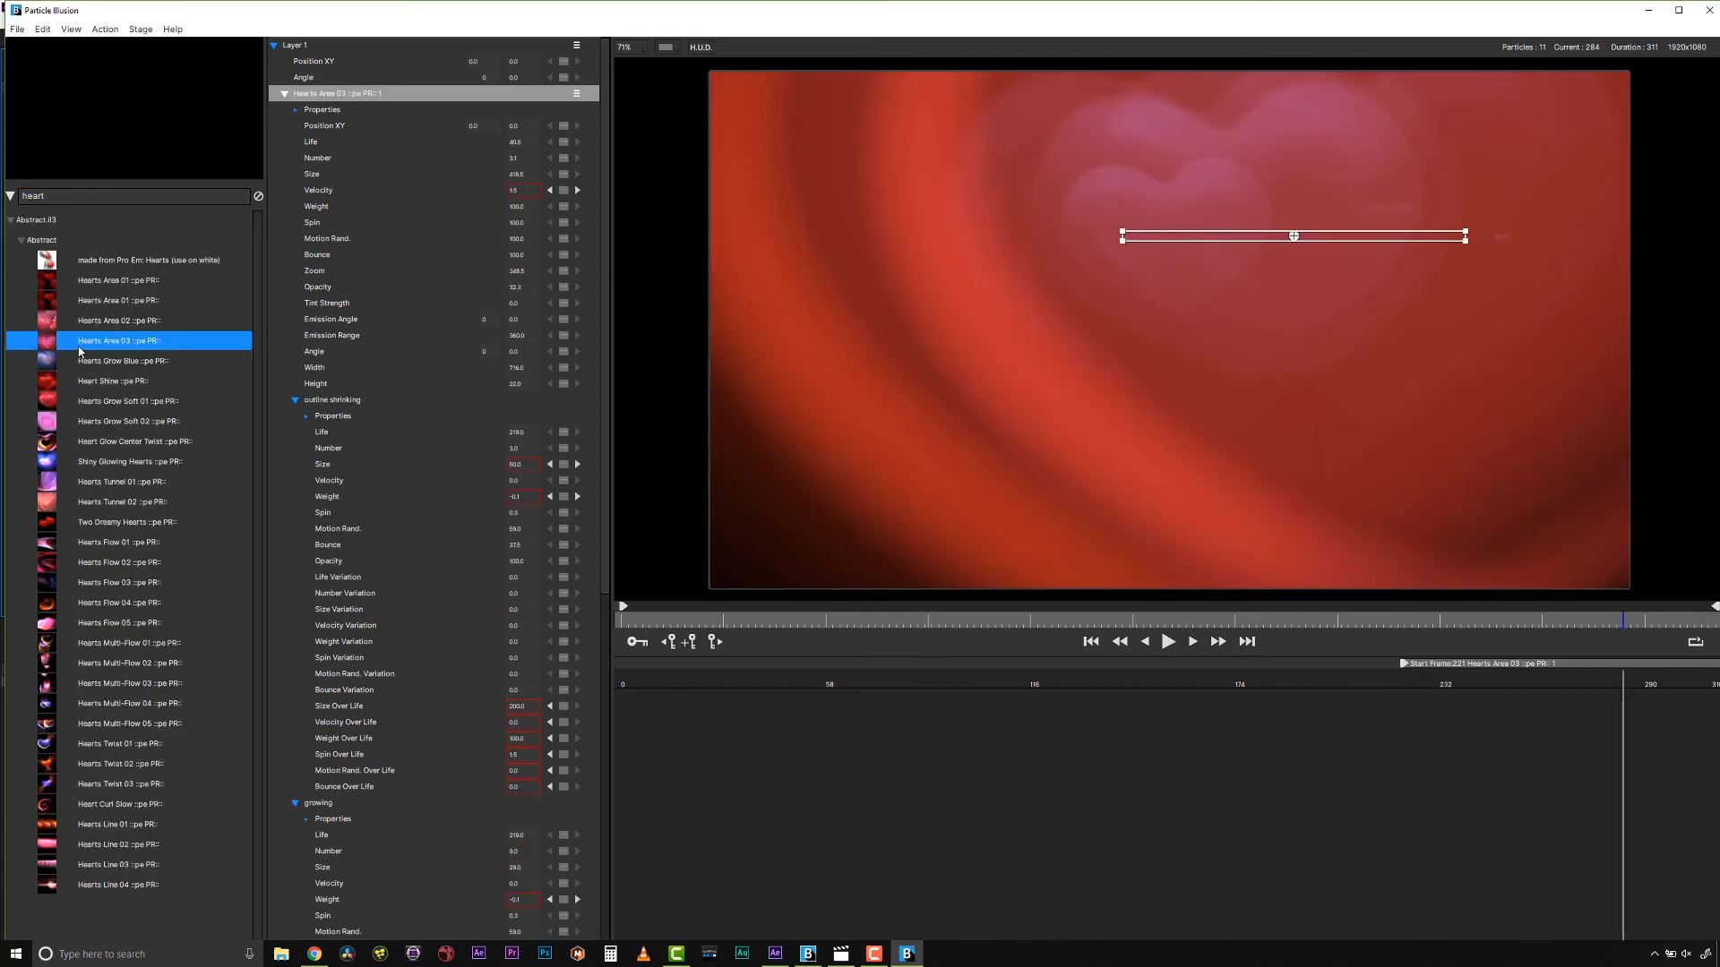
pyautogui.press('Delete')
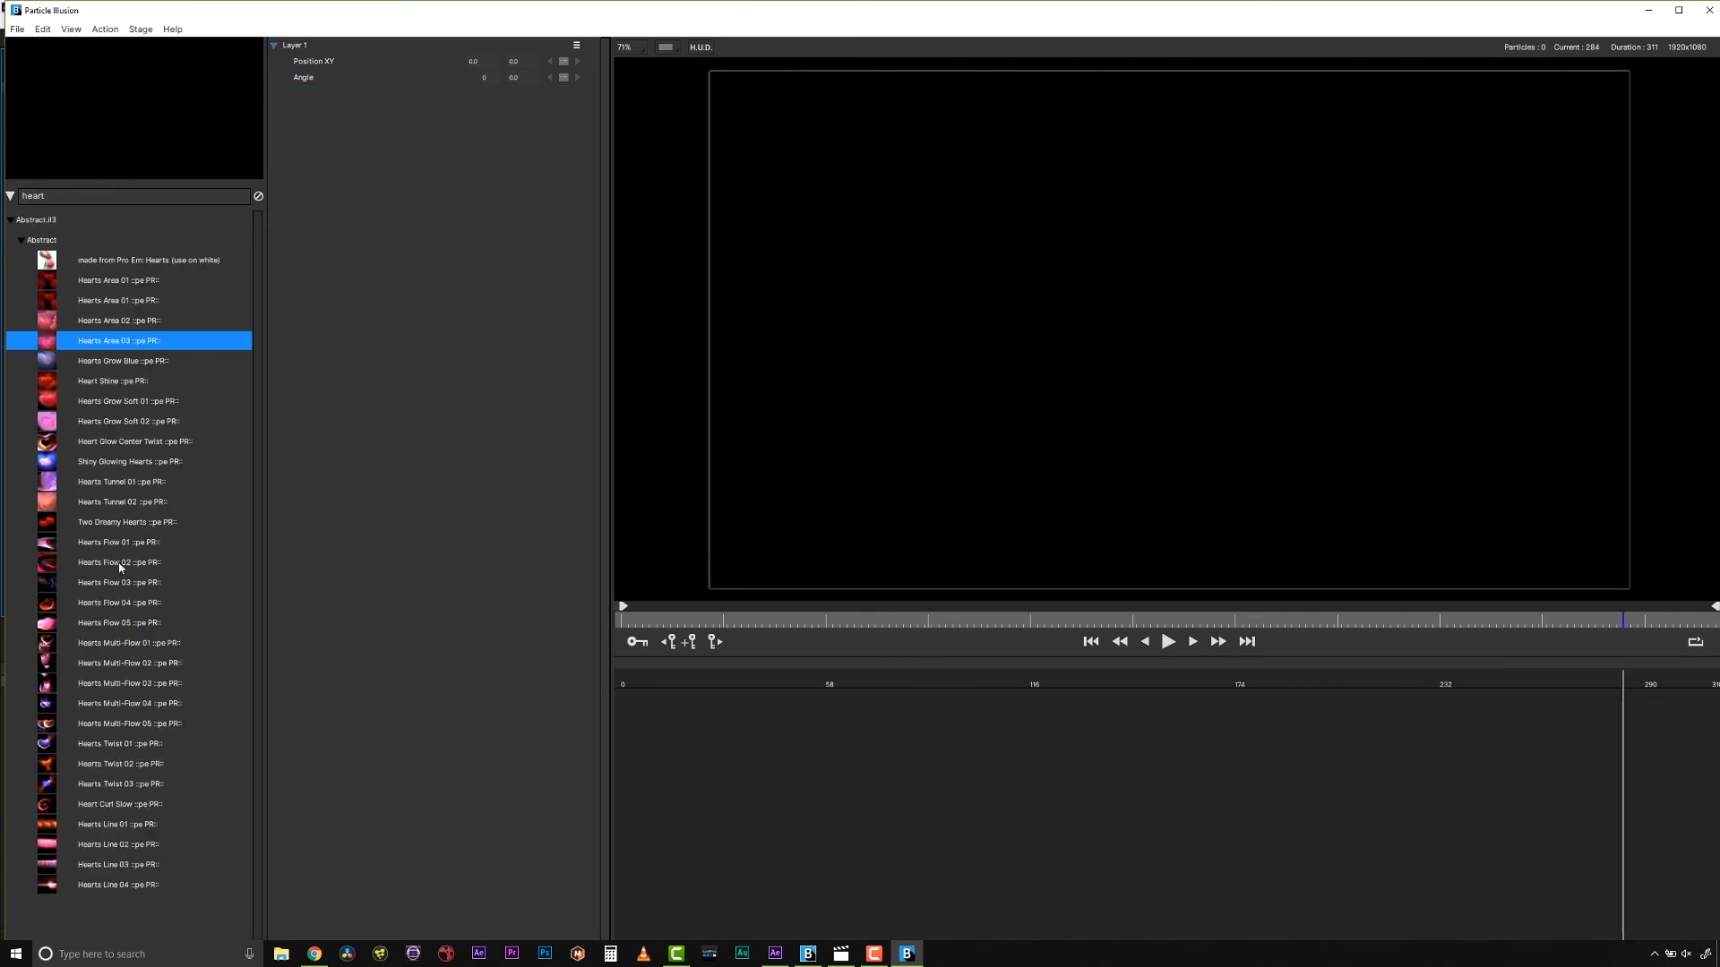
pyautogui.doubleClick(106, 504)
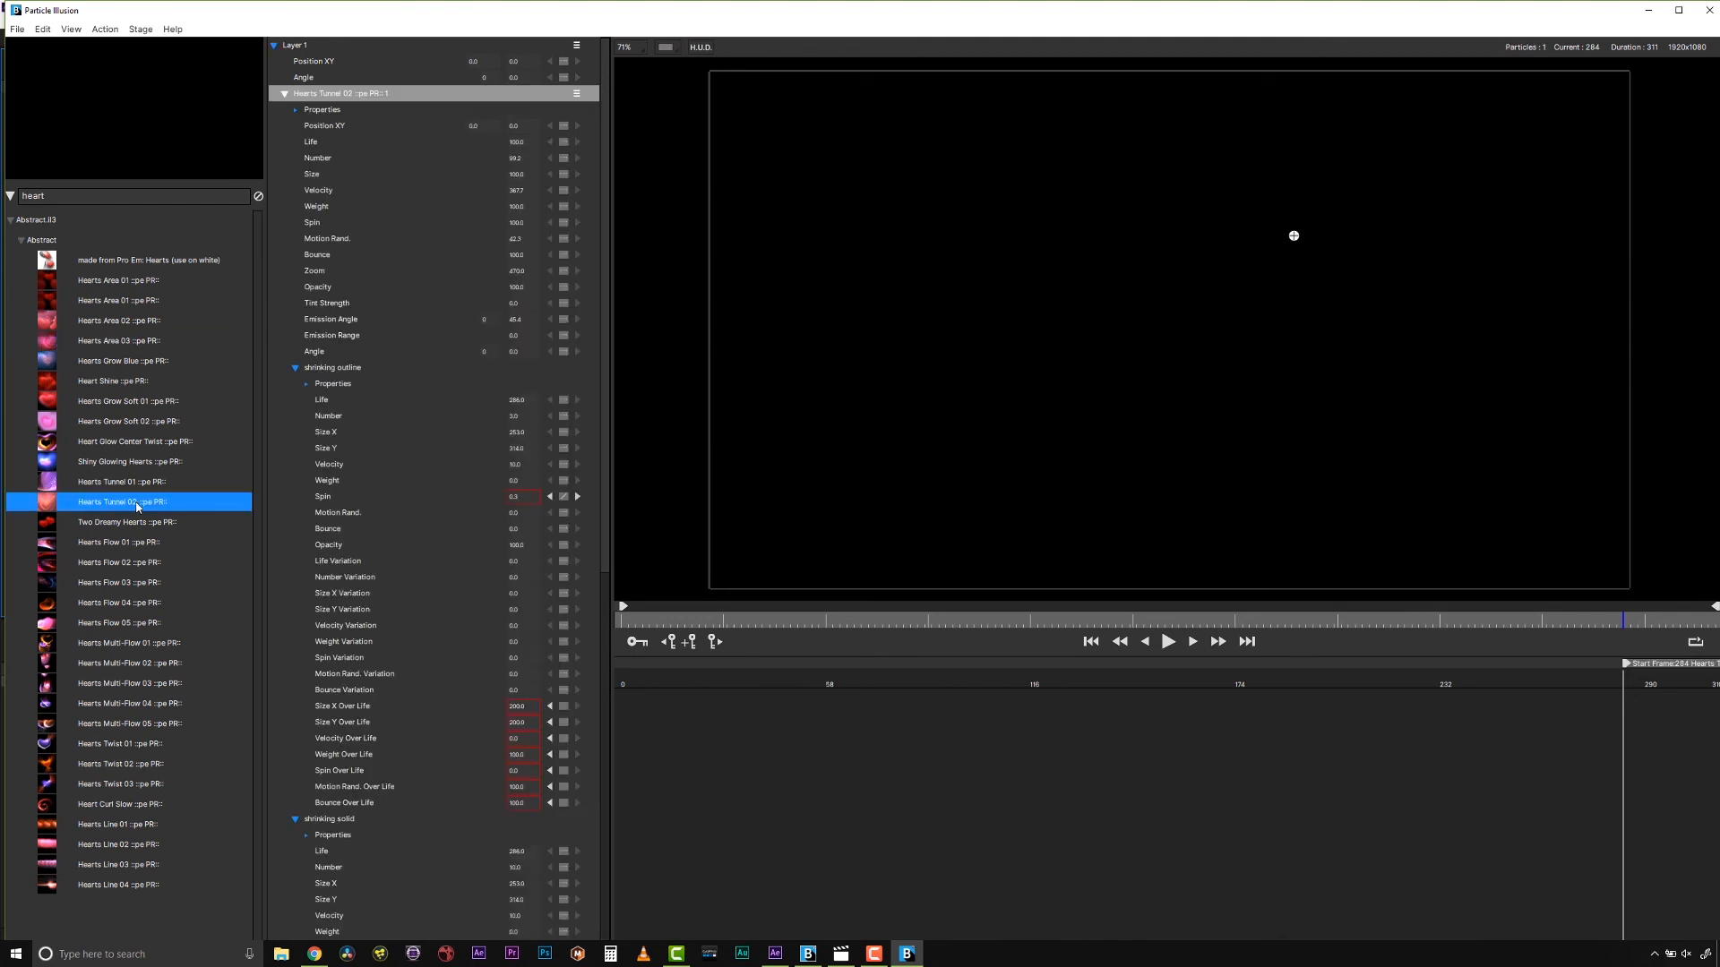
pyautogui.click(1168, 643)
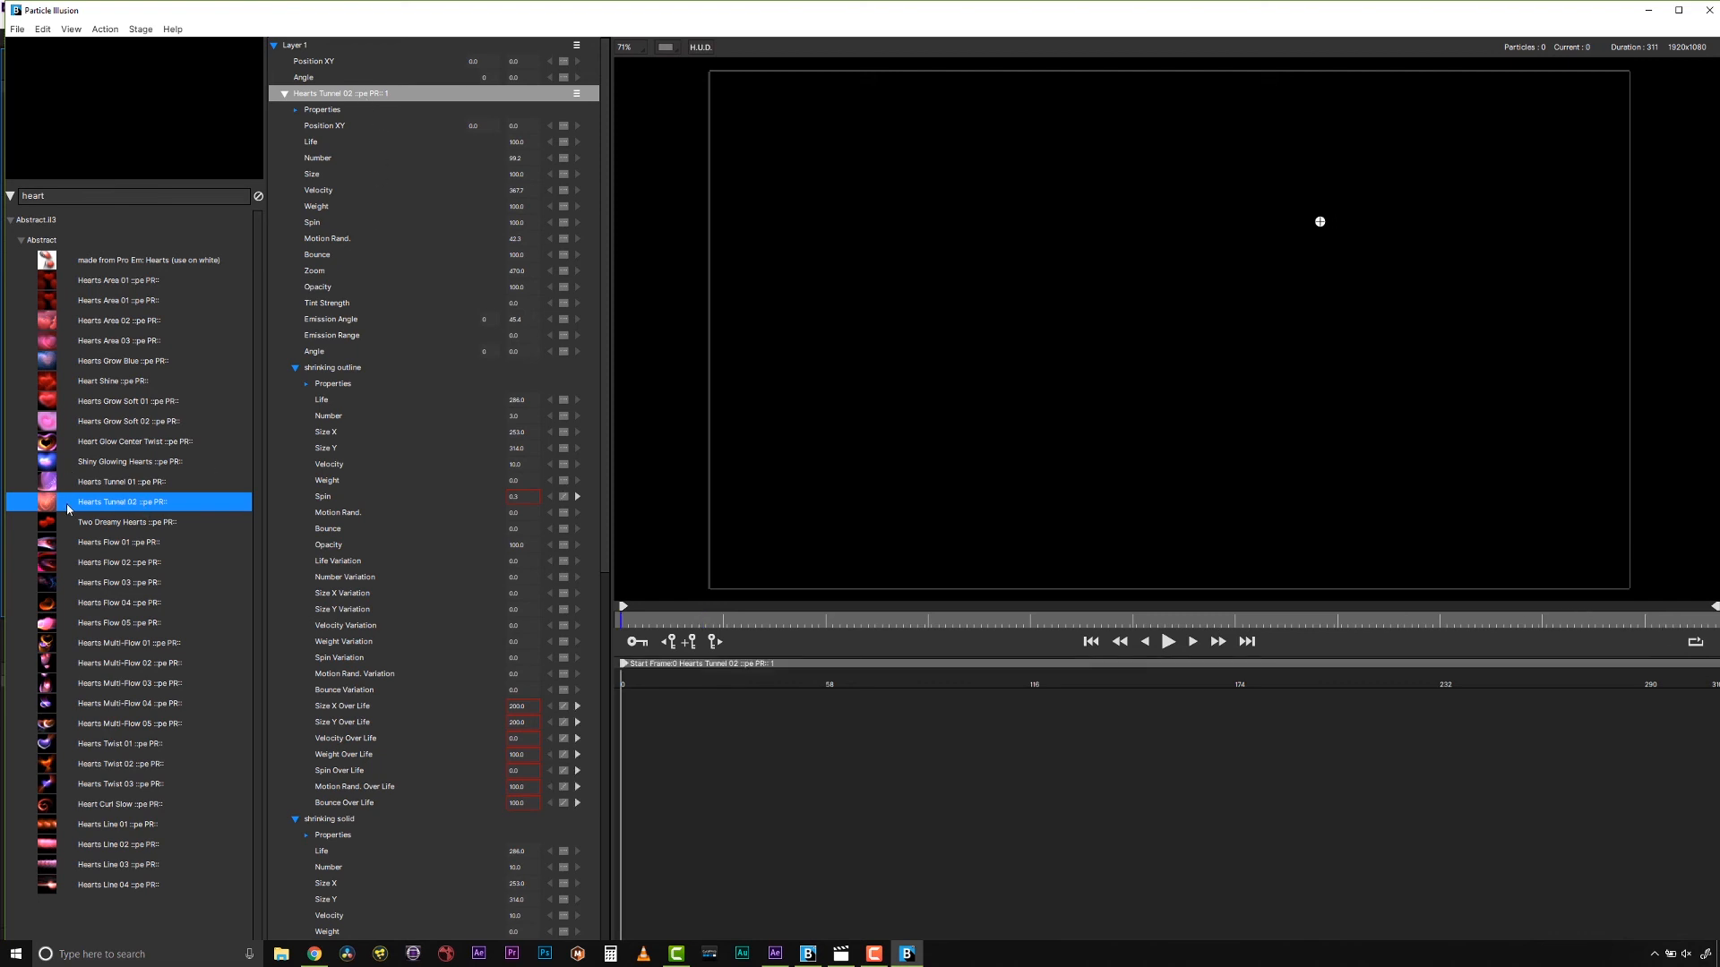
# Add the Hearts Tunnel 02 emitter from the first frame, play it back and adjust the emitter's Size.
pyautogui.click(759, 577)
pyautogui.click(1169, 642)
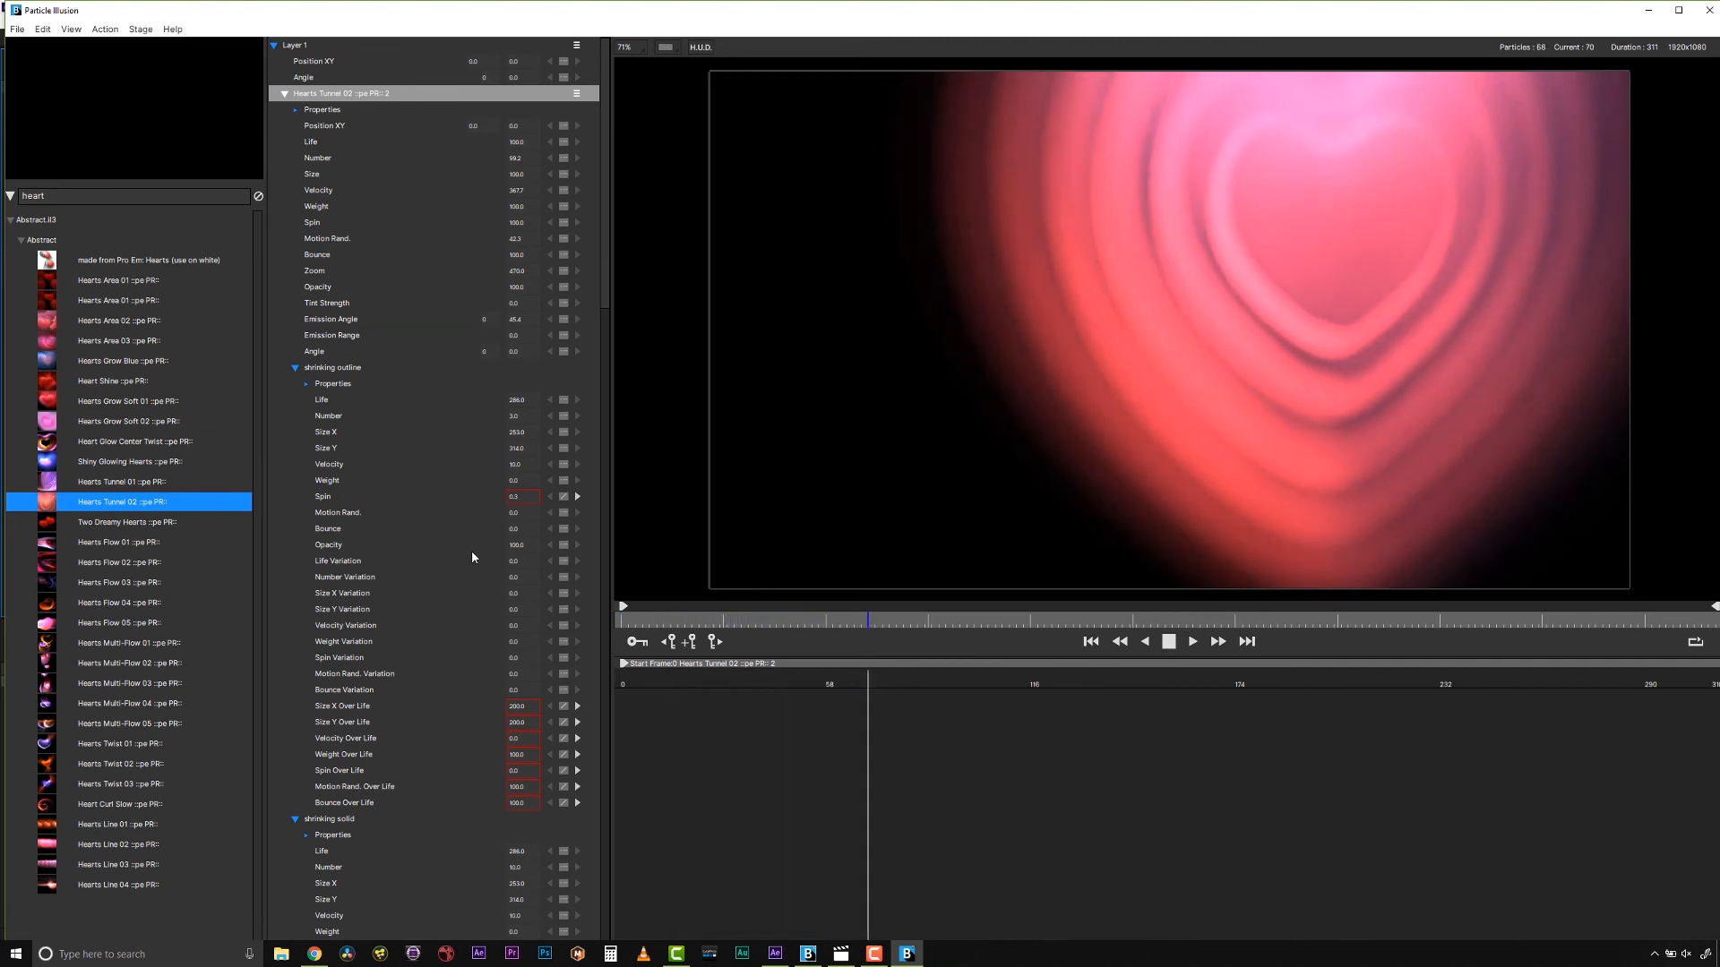
pyautogui.scroll(-5, 471, 551)
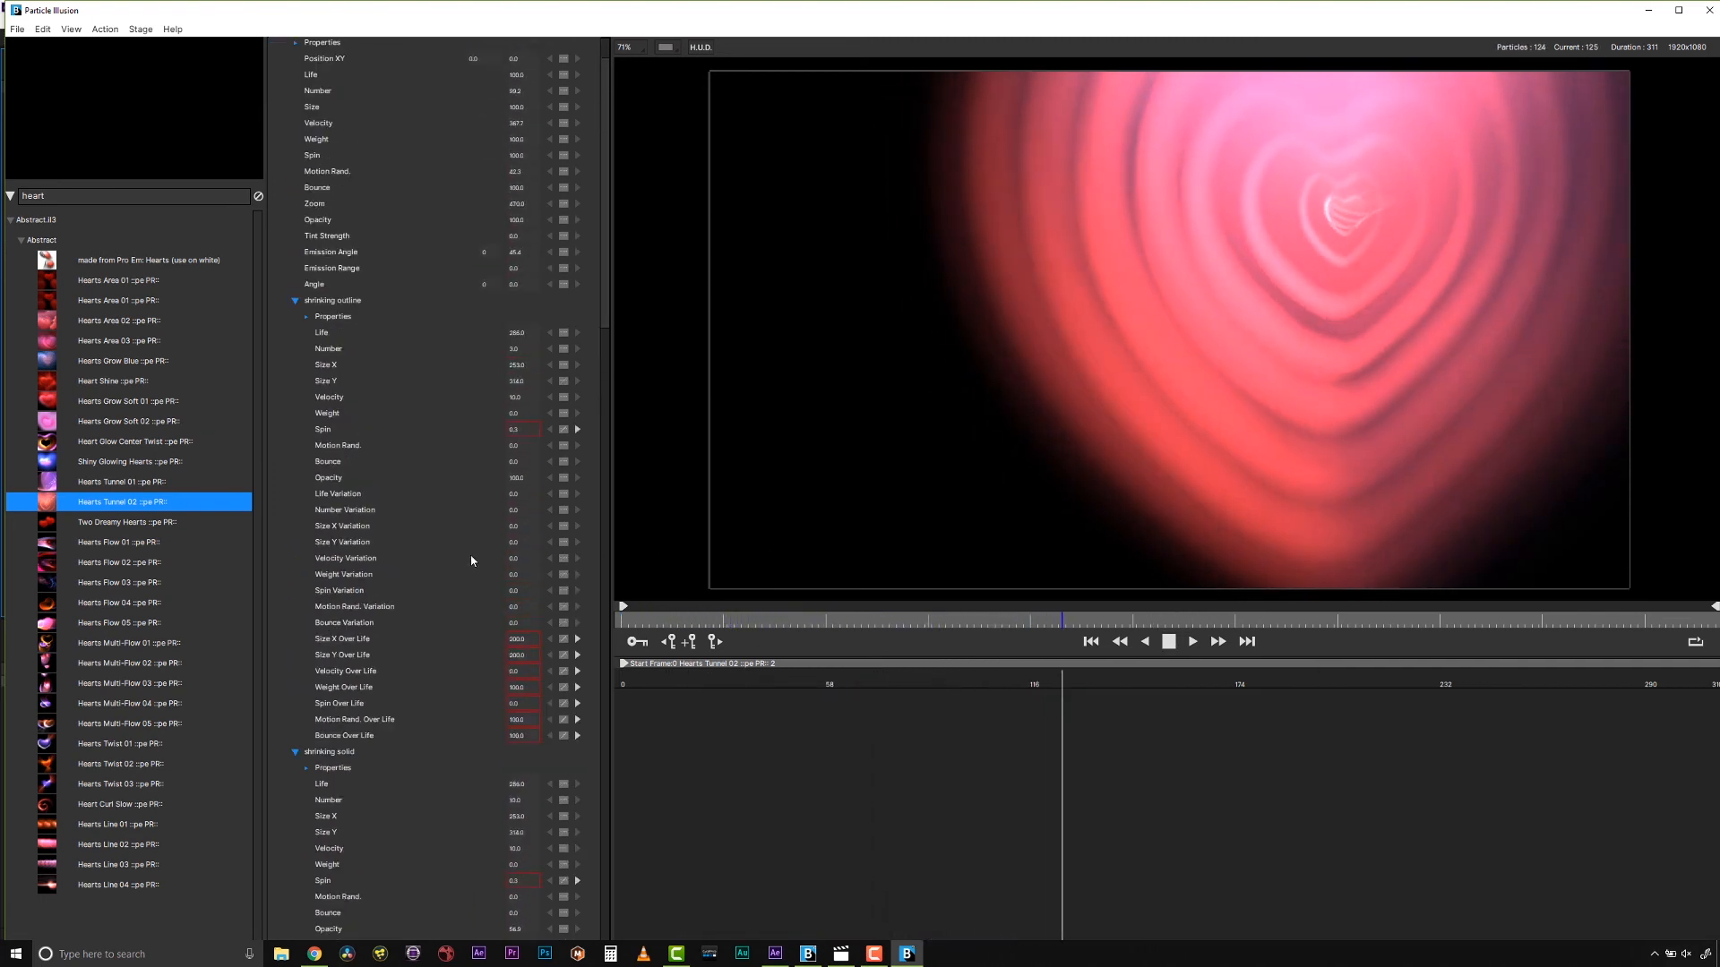
pyautogui.scroll(5, 471, 551)
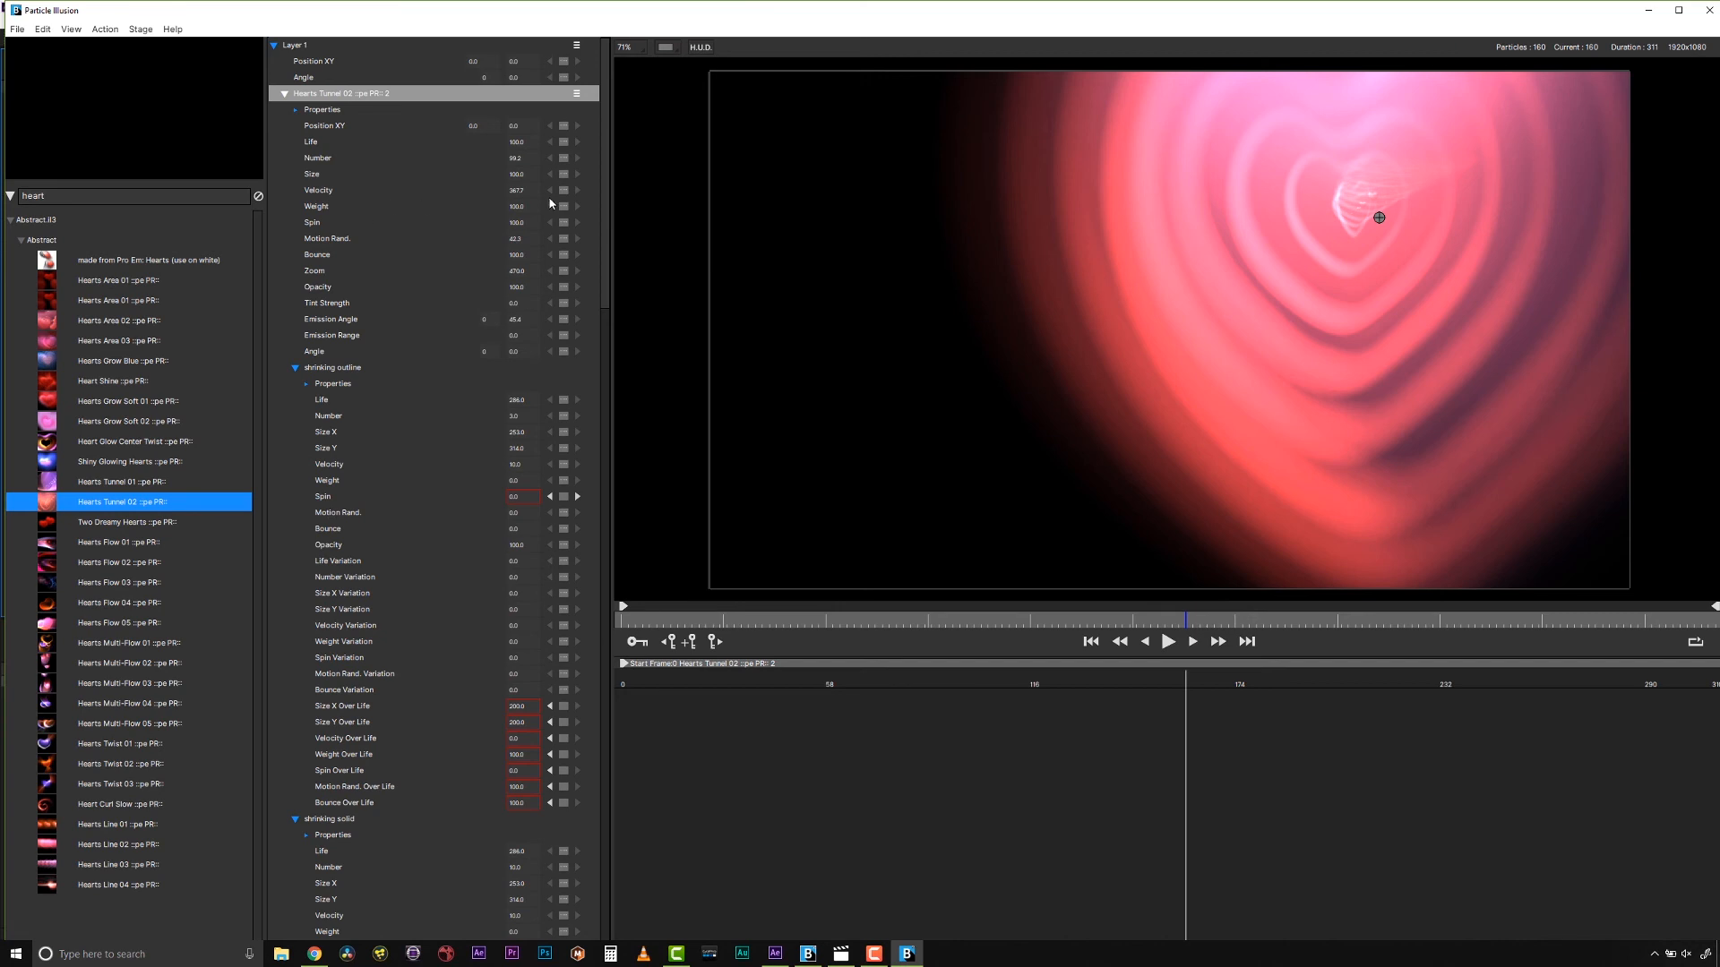
pyautogui.moveTo(526, 174)
pyautogui.mouseDown()
pyautogui.moveTo(500, 186)
pyautogui.moveTo(518, 186)
pyautogui.mouseUp()
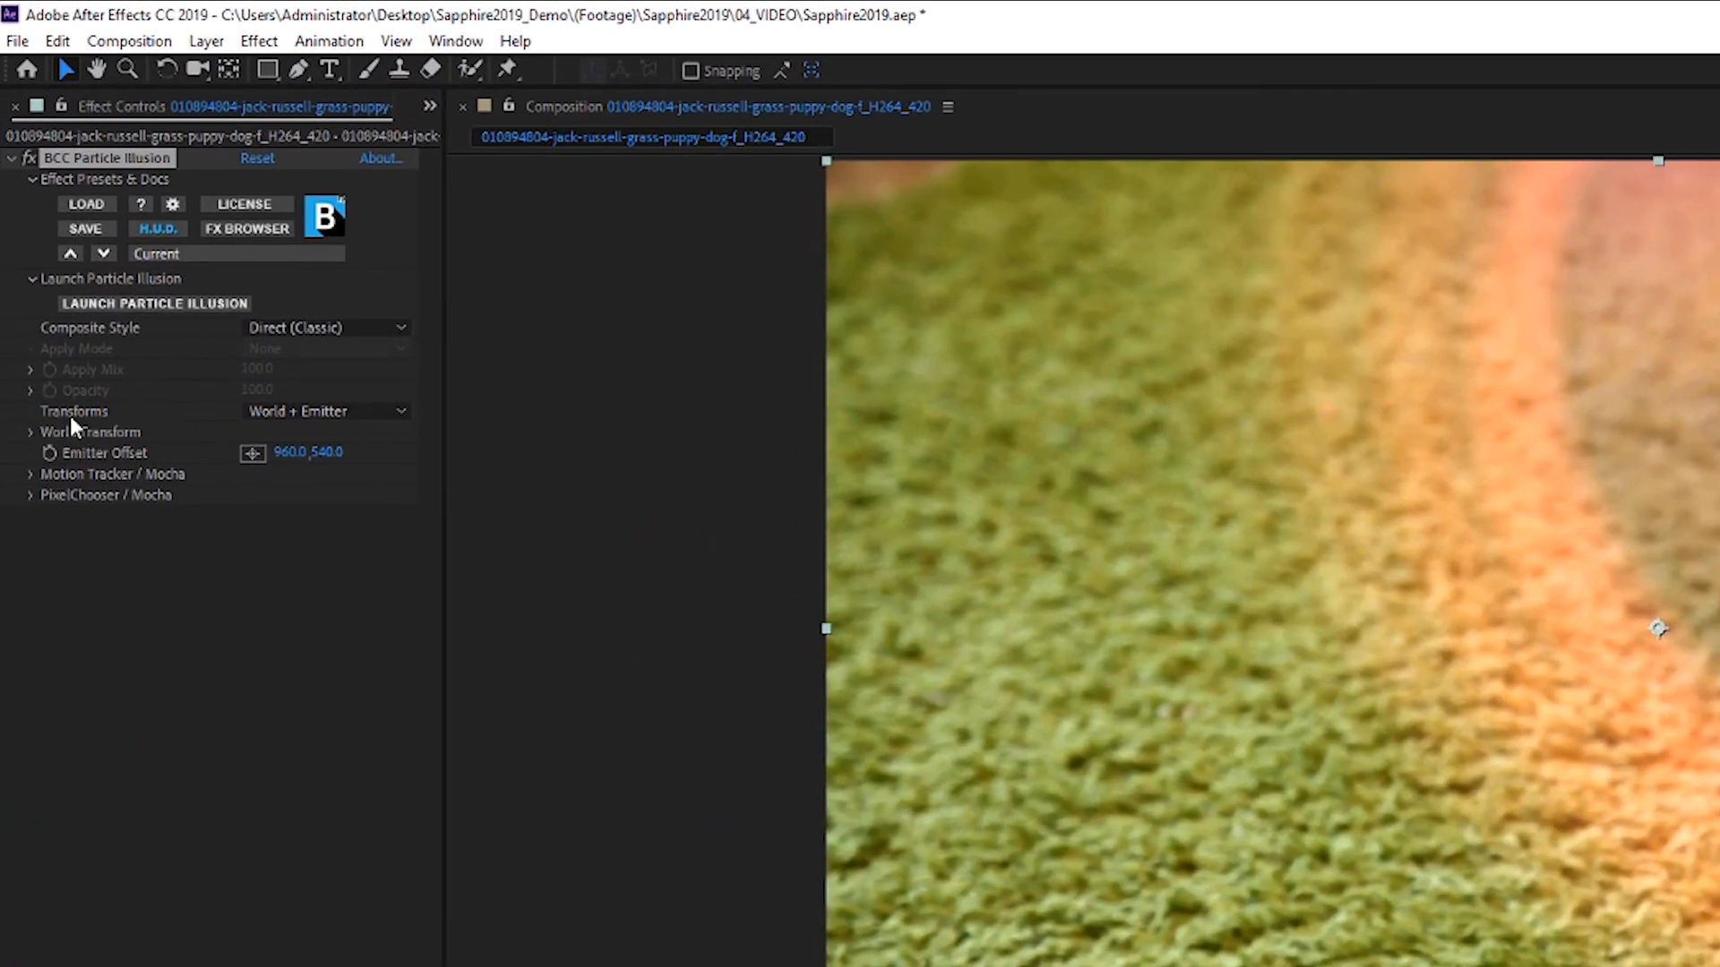
# In After Effects, launch the Mocha Motion Tracker for the BCC Particle Illusion effect and open the autosaved project.
pyautogui.click(296, 418)
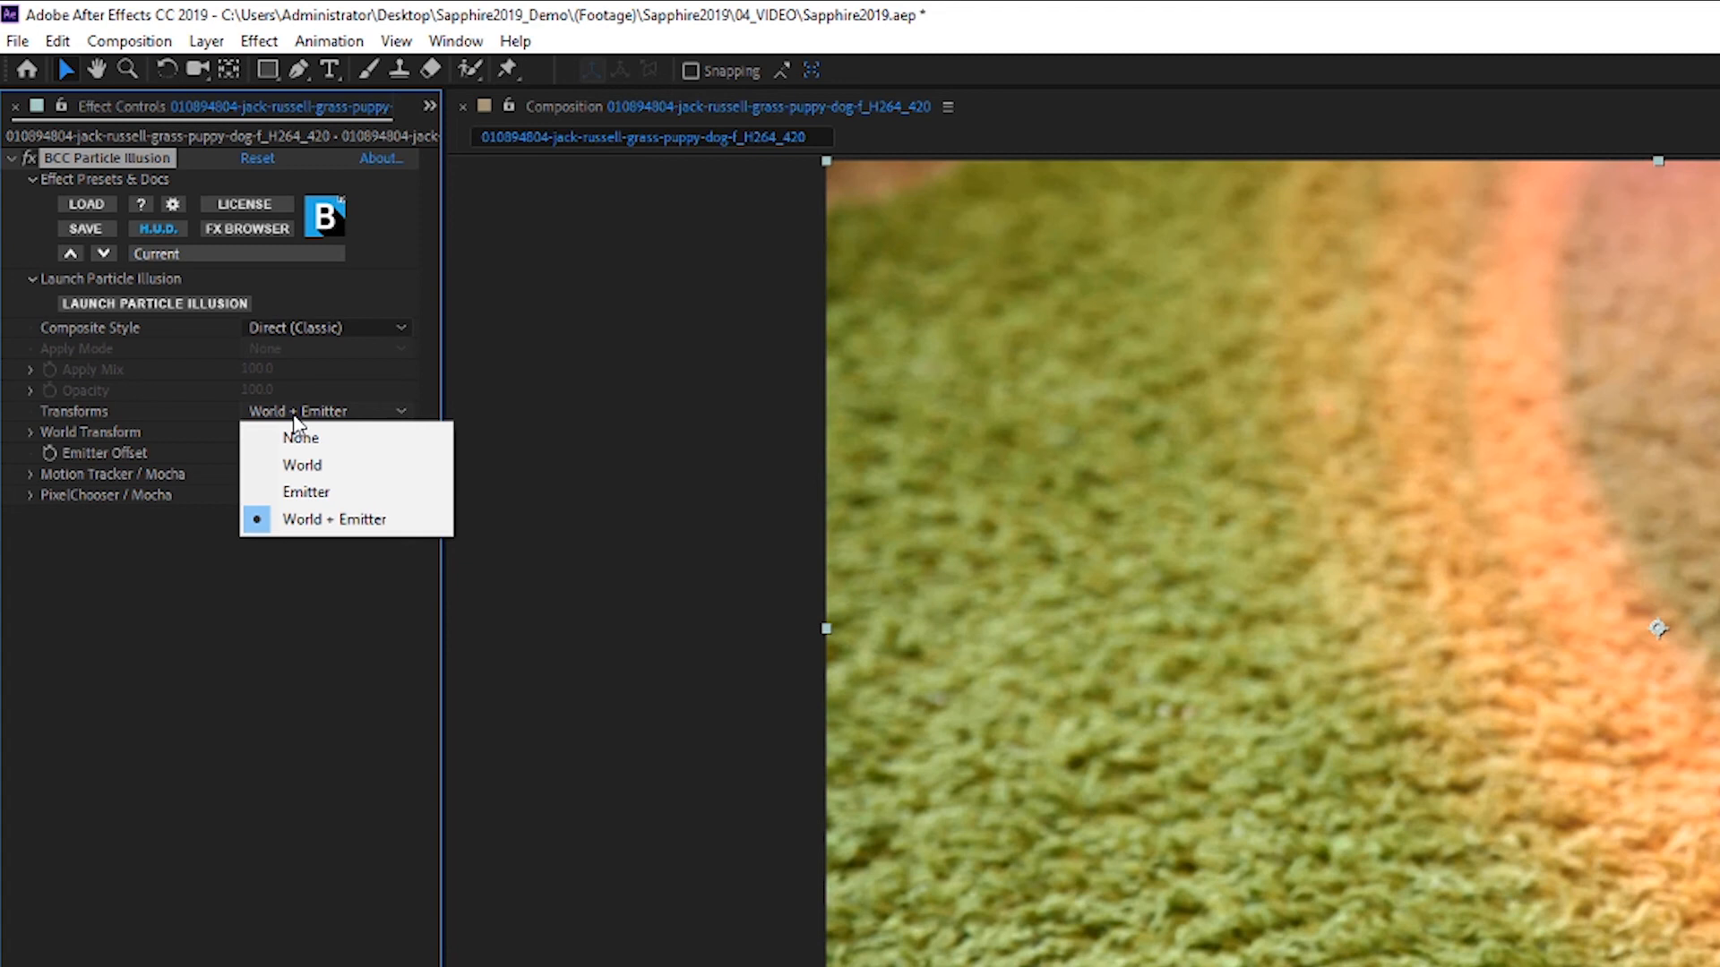
pyautogui.click(66, 496)
pyautogui.click(28, 474)
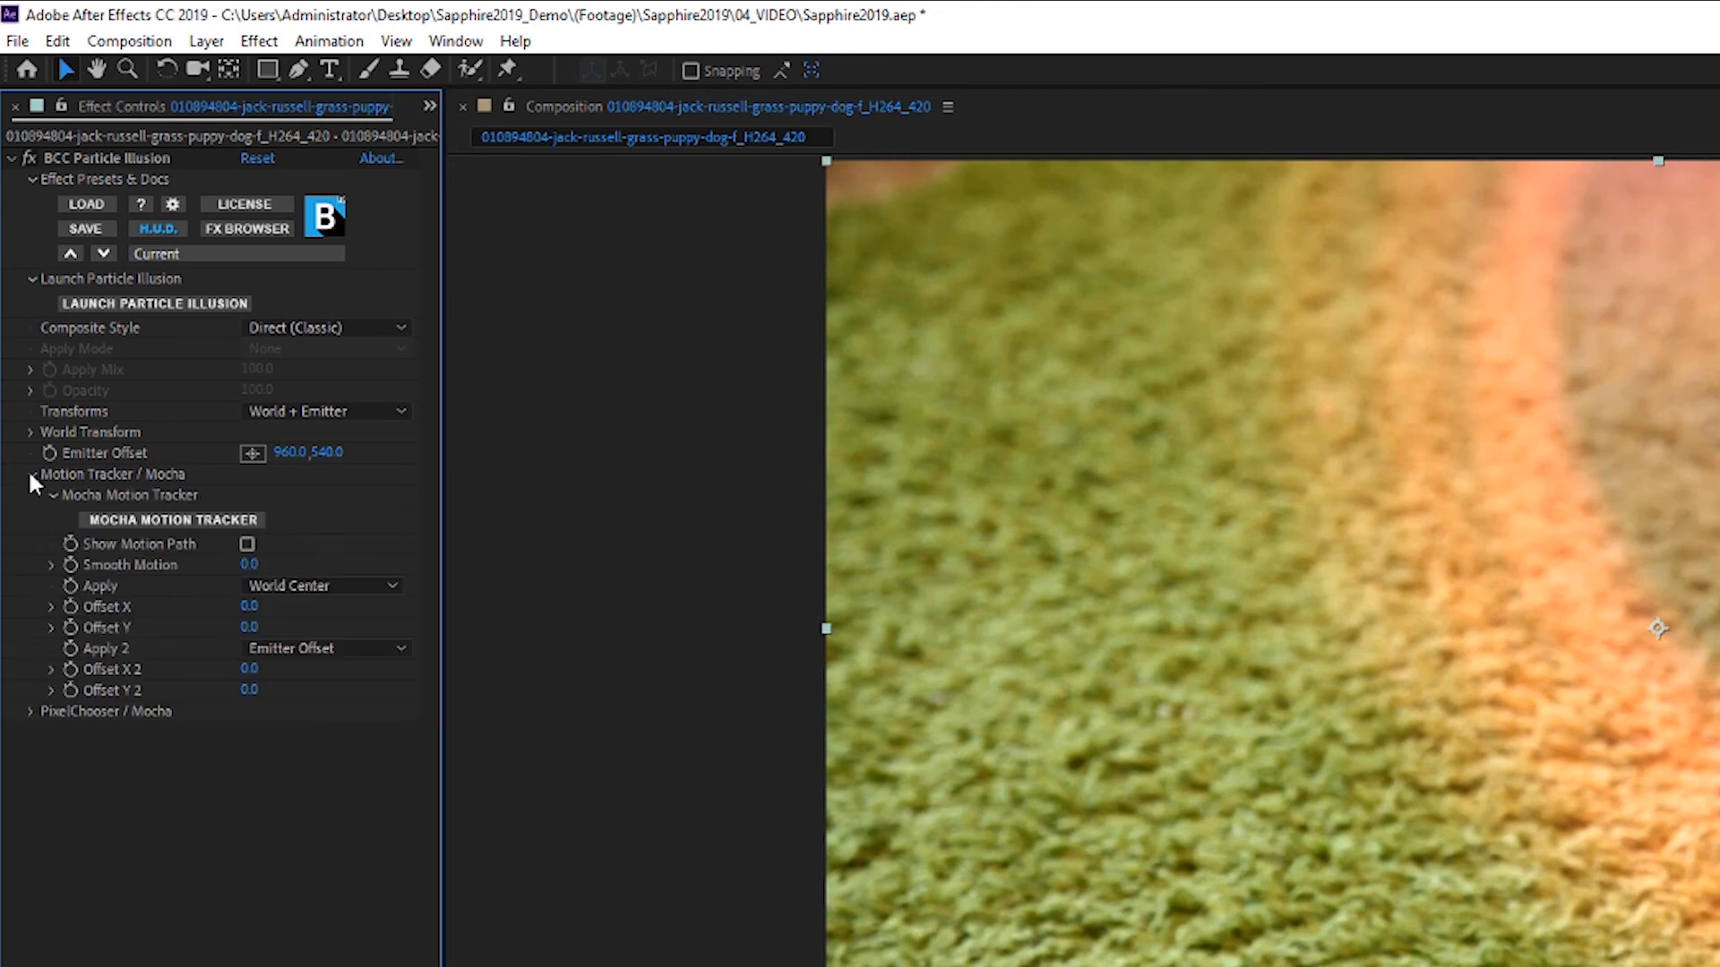
pyautogui.click(209, 526)
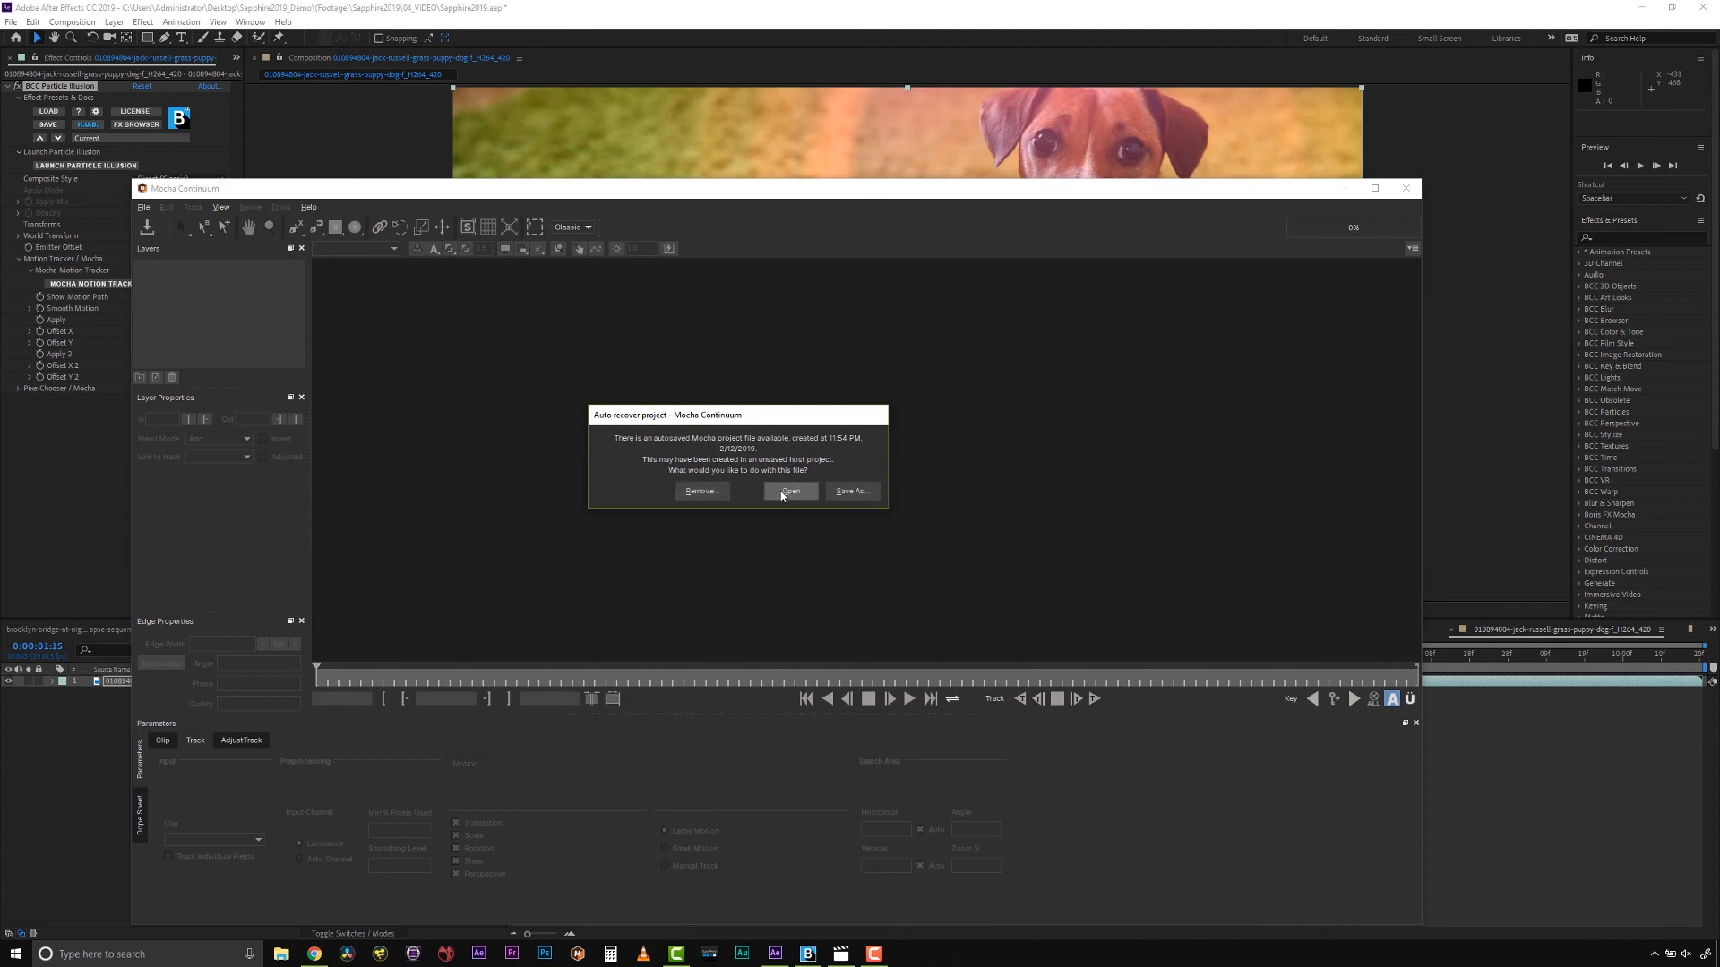
pyautogui.click(781, 493)
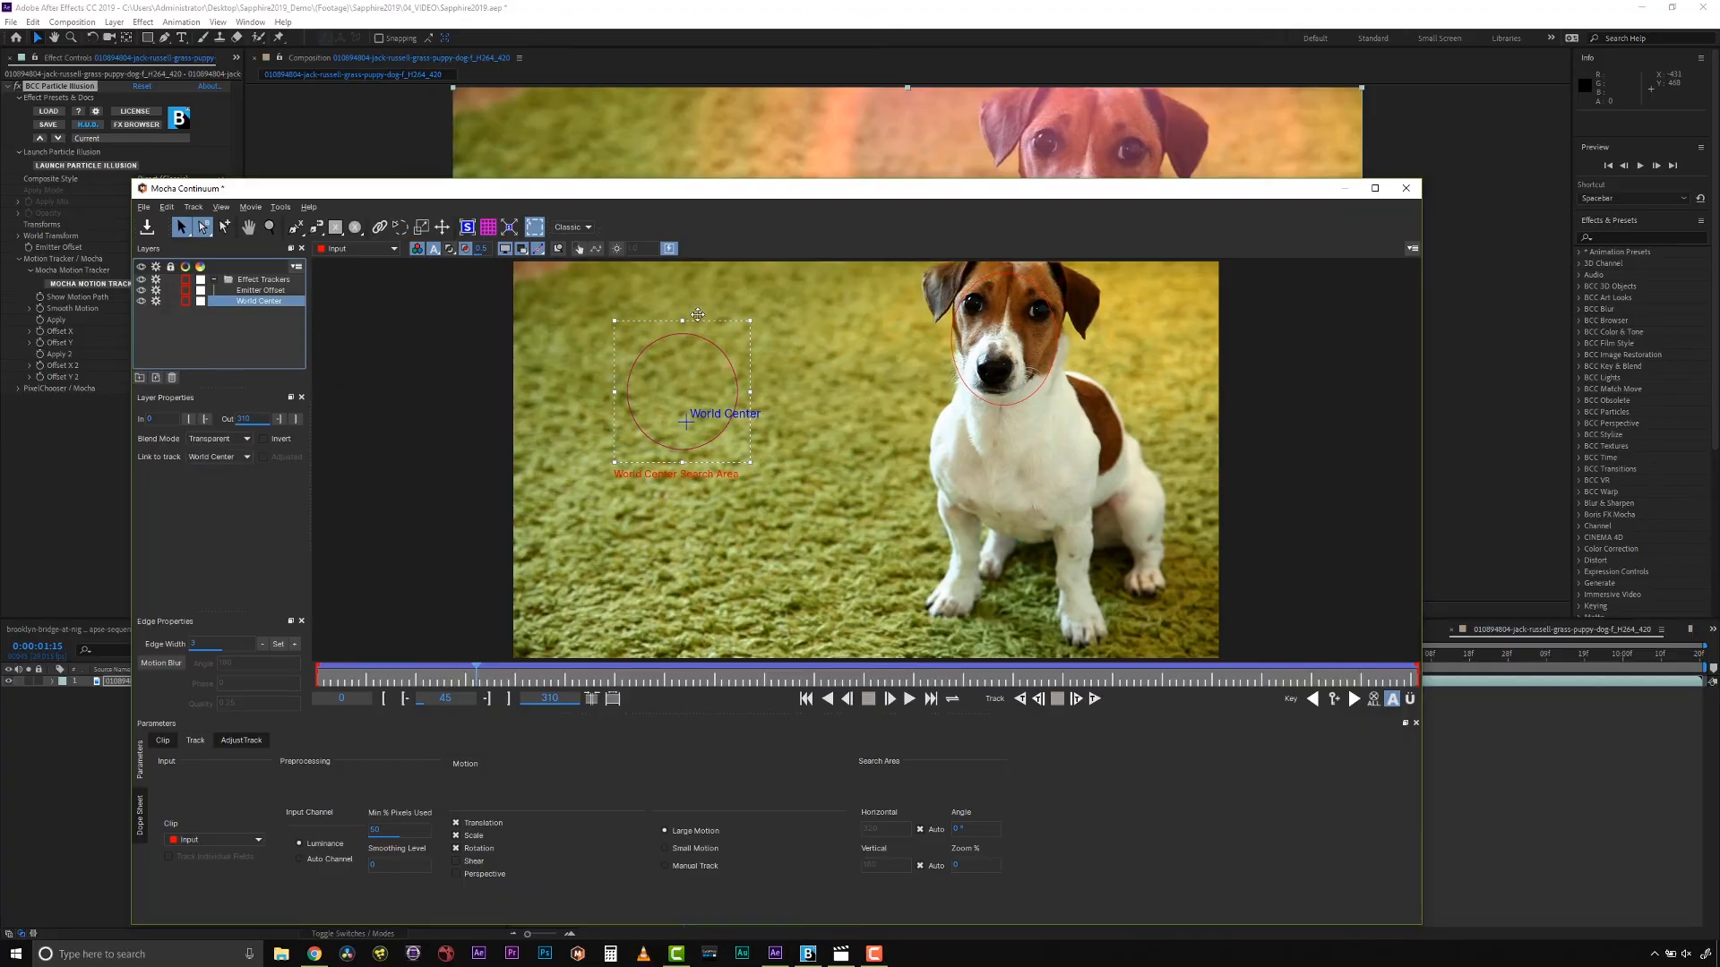
pyautogui.moveTo(716, 201); pyautogui.dragTo(732, 109)
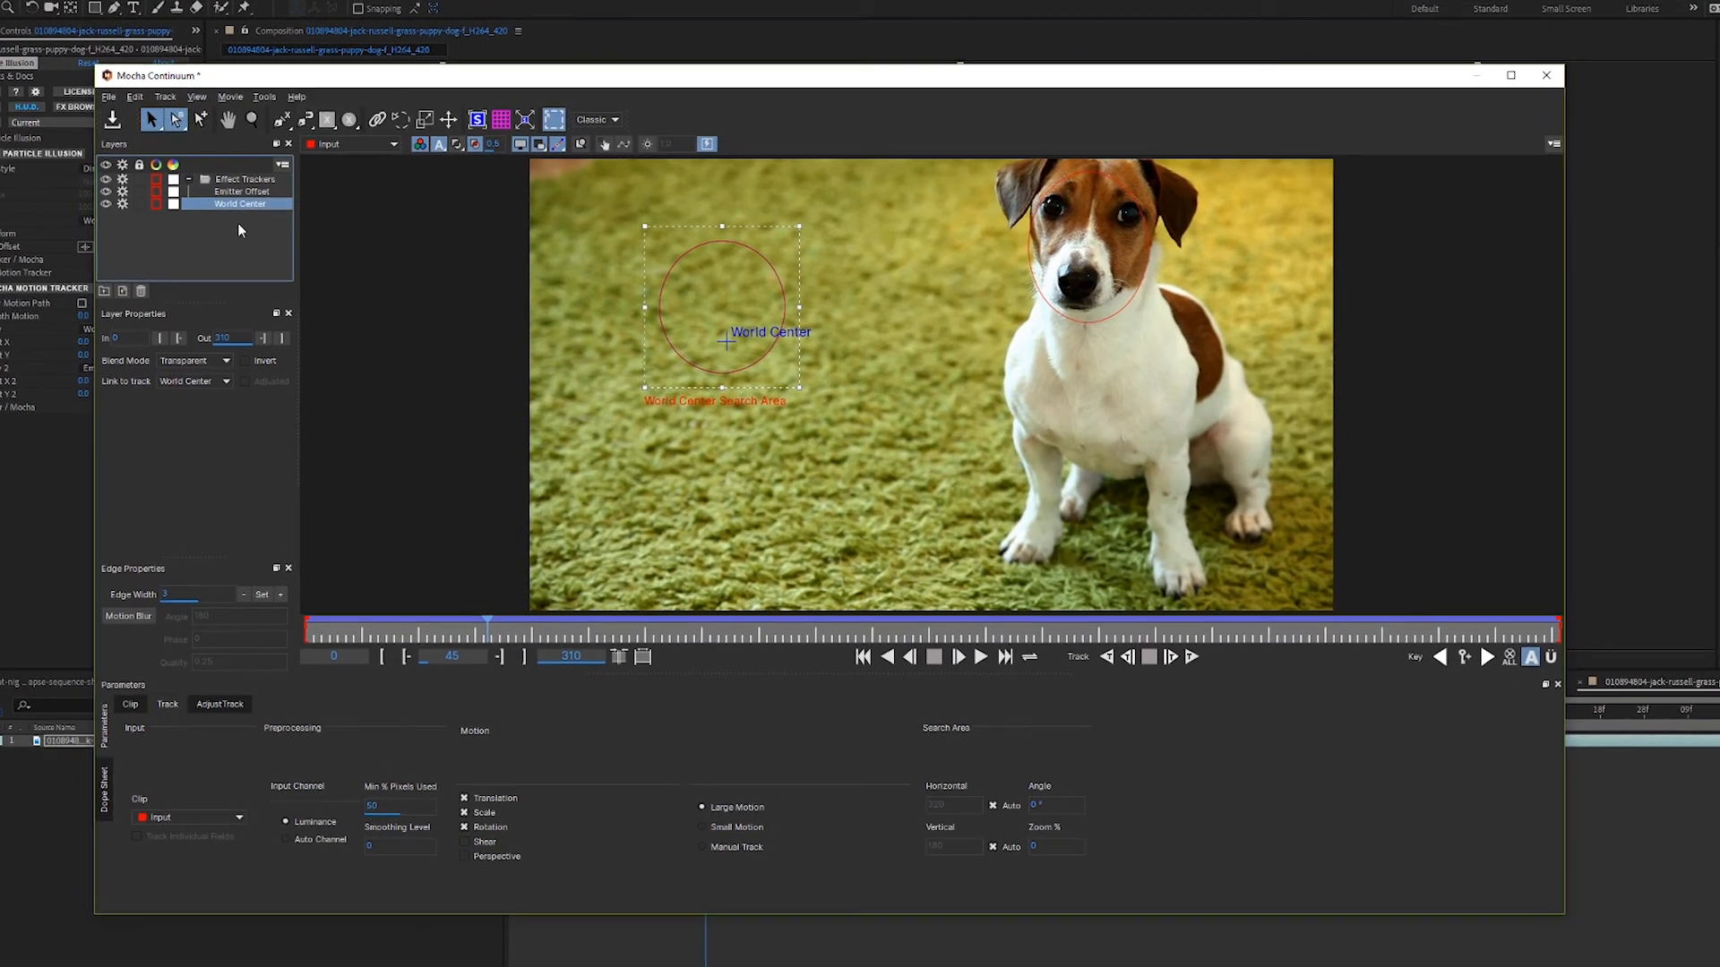
# Reposition the World Center point and its search area on the carpet, and adjust the Emitter Offset point on the dog's nose.
pyautogui.moveTo(740, 345); pyautogui.dragTo(941, 349)
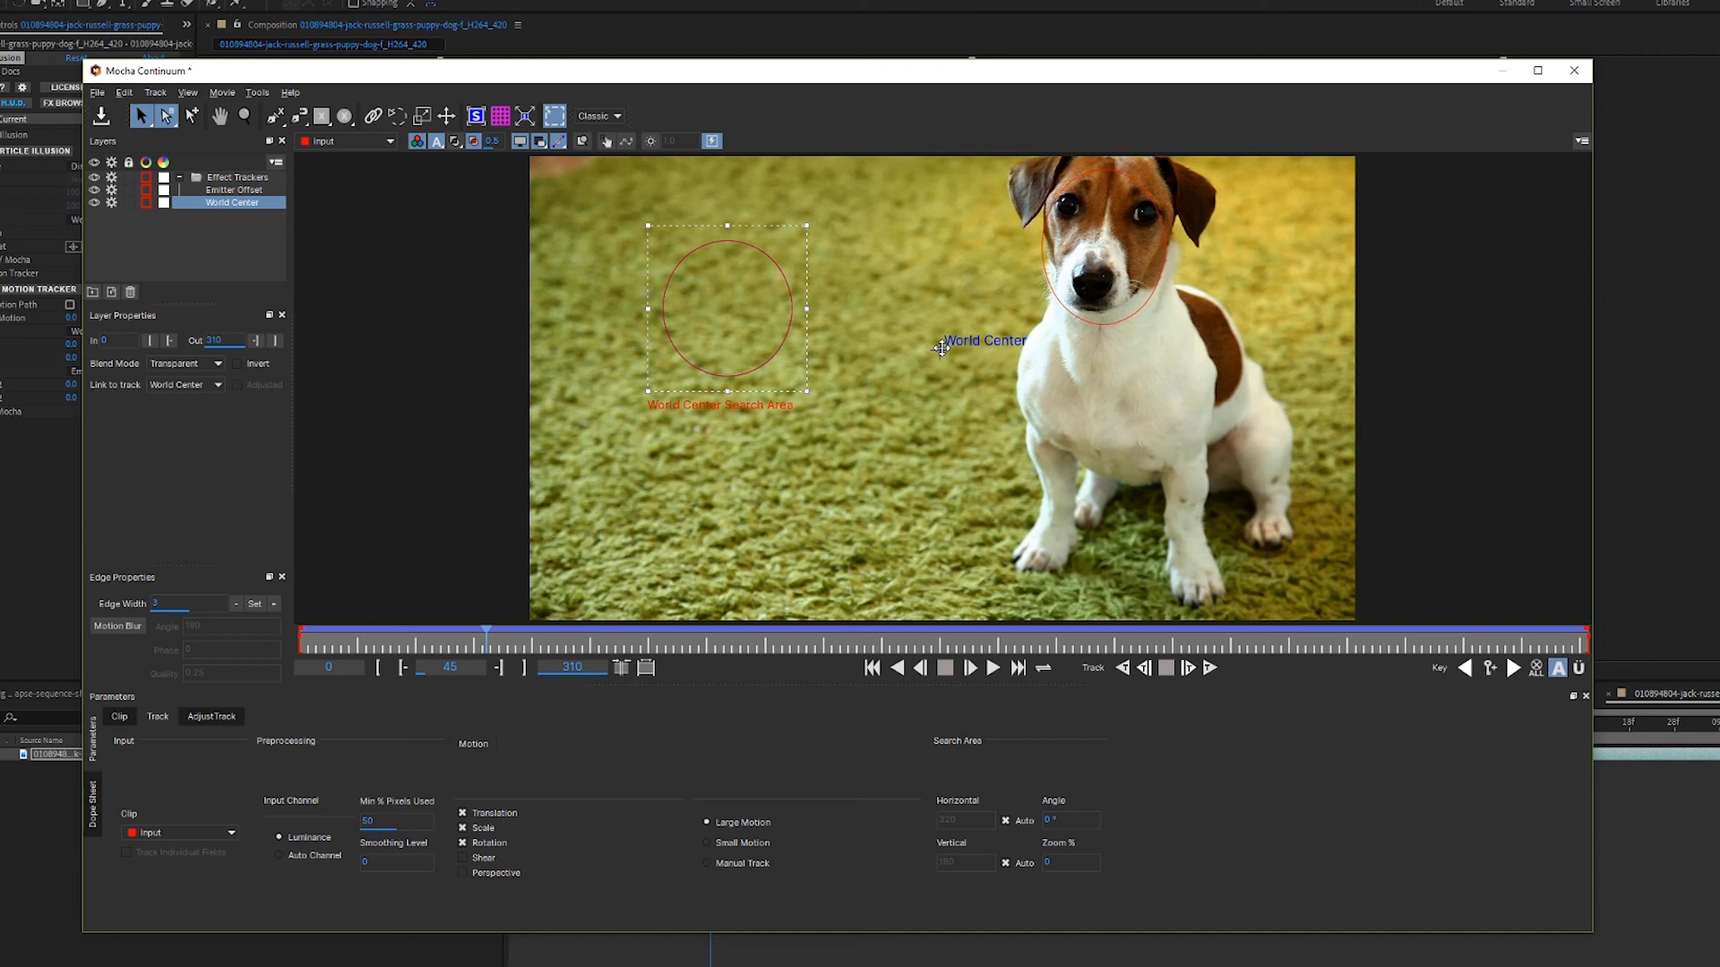
pyautogui.moveTo(740, 241)
pyautogui.mouseDown()
pyautogui.moveTo(725, 255)
pyautogui.moveTo(746, 244)
pyautogui.mouseUp()
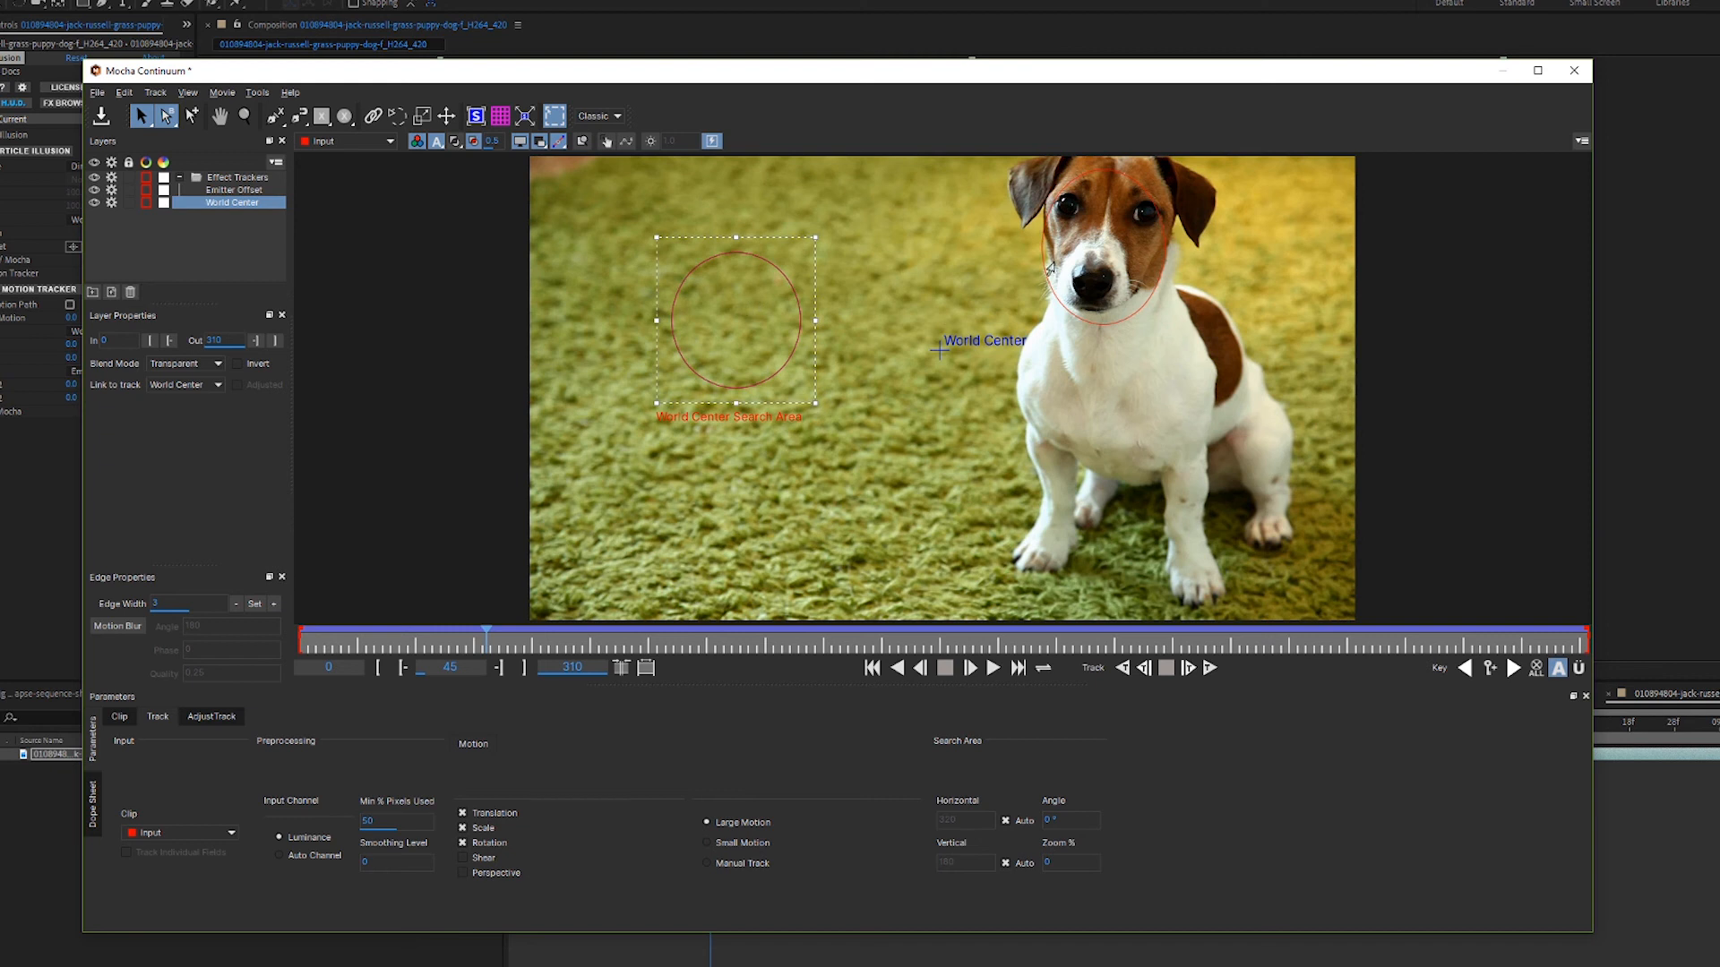
pyautogui.click(1036, 240)
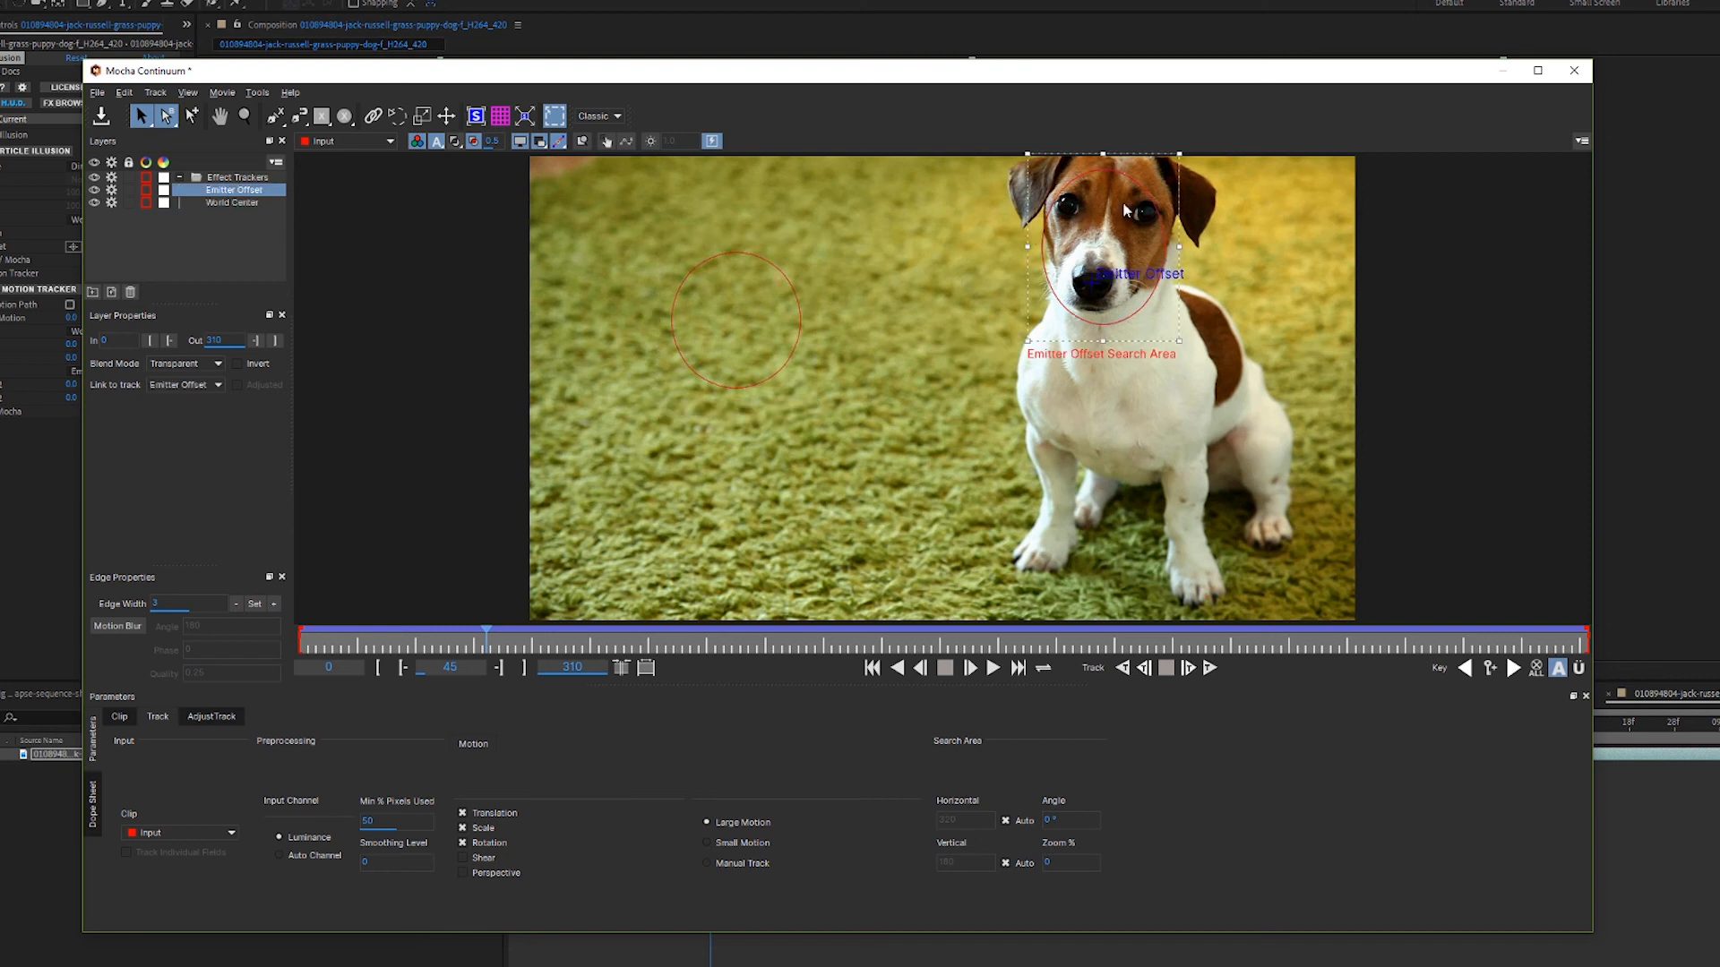
pyautogui.moveTo(1091, 277)
pyautogui.mouseDown()
pyautogui.moveTo(1111, 233)
pyautogui.moveTo(1092, 275)
pyautogui.mouseUp()
# Return the Mocha clip to frame 0, save the project and close Mocha.
pyautogui.moveTo(487, 641); pyautogui.dragTo(254, 497)
pyautogui.click(101, 115)
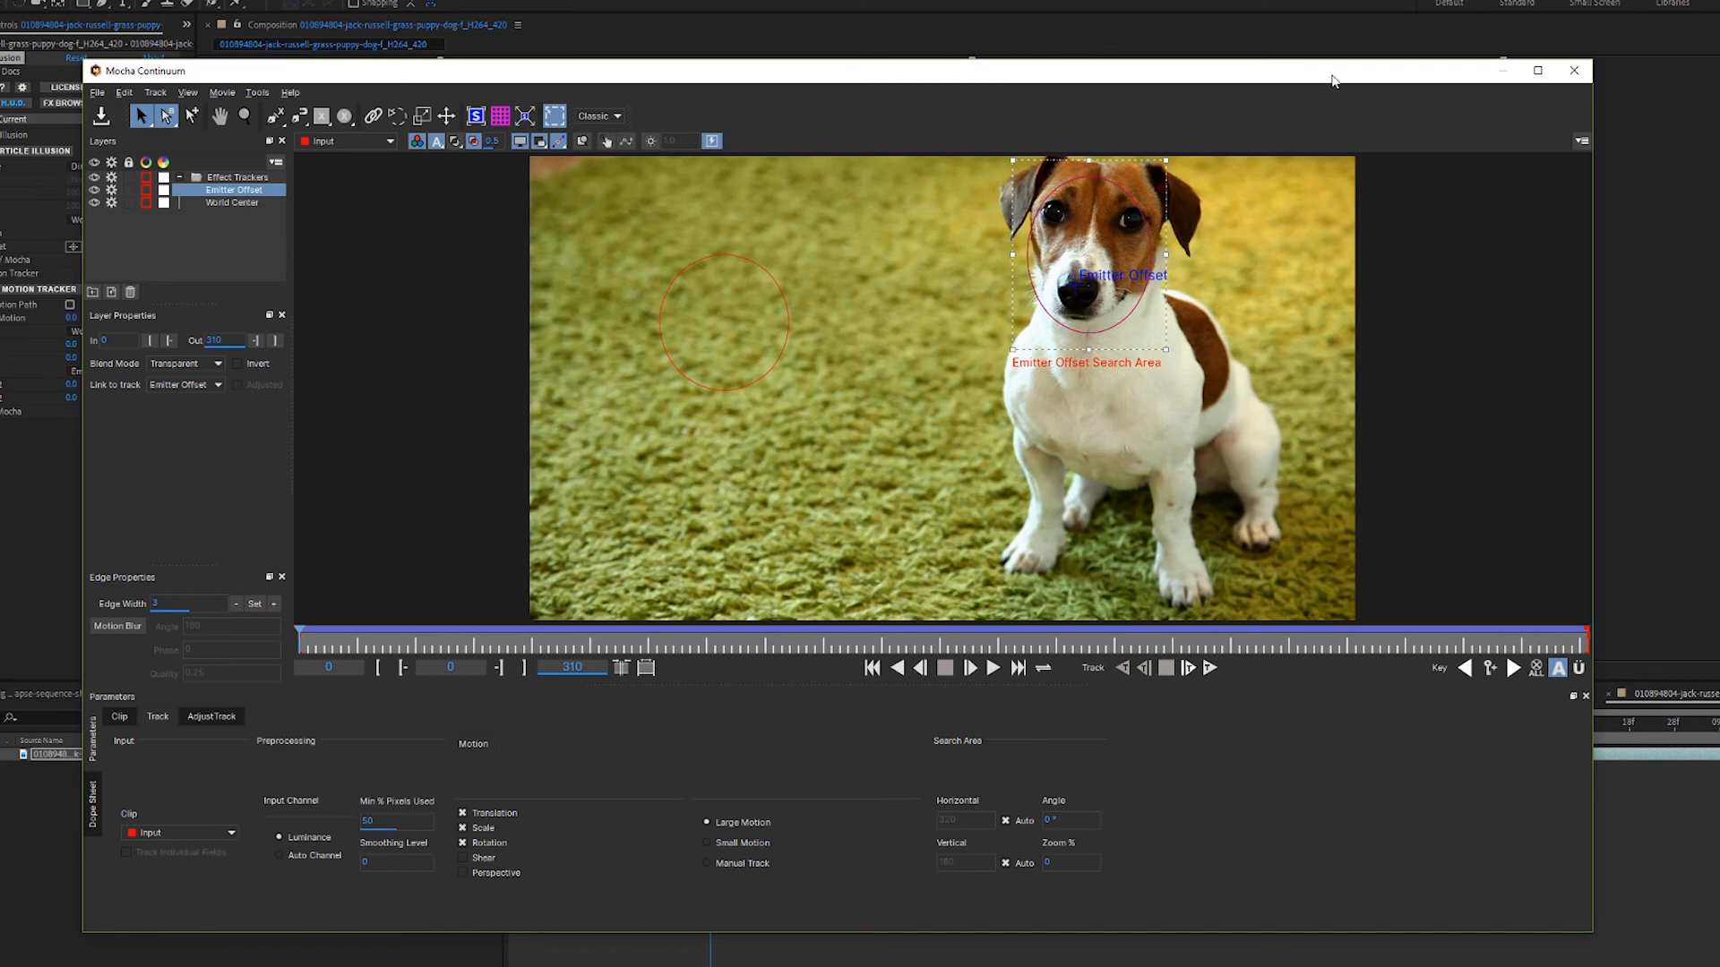
pyautogui.click(1575, 69)
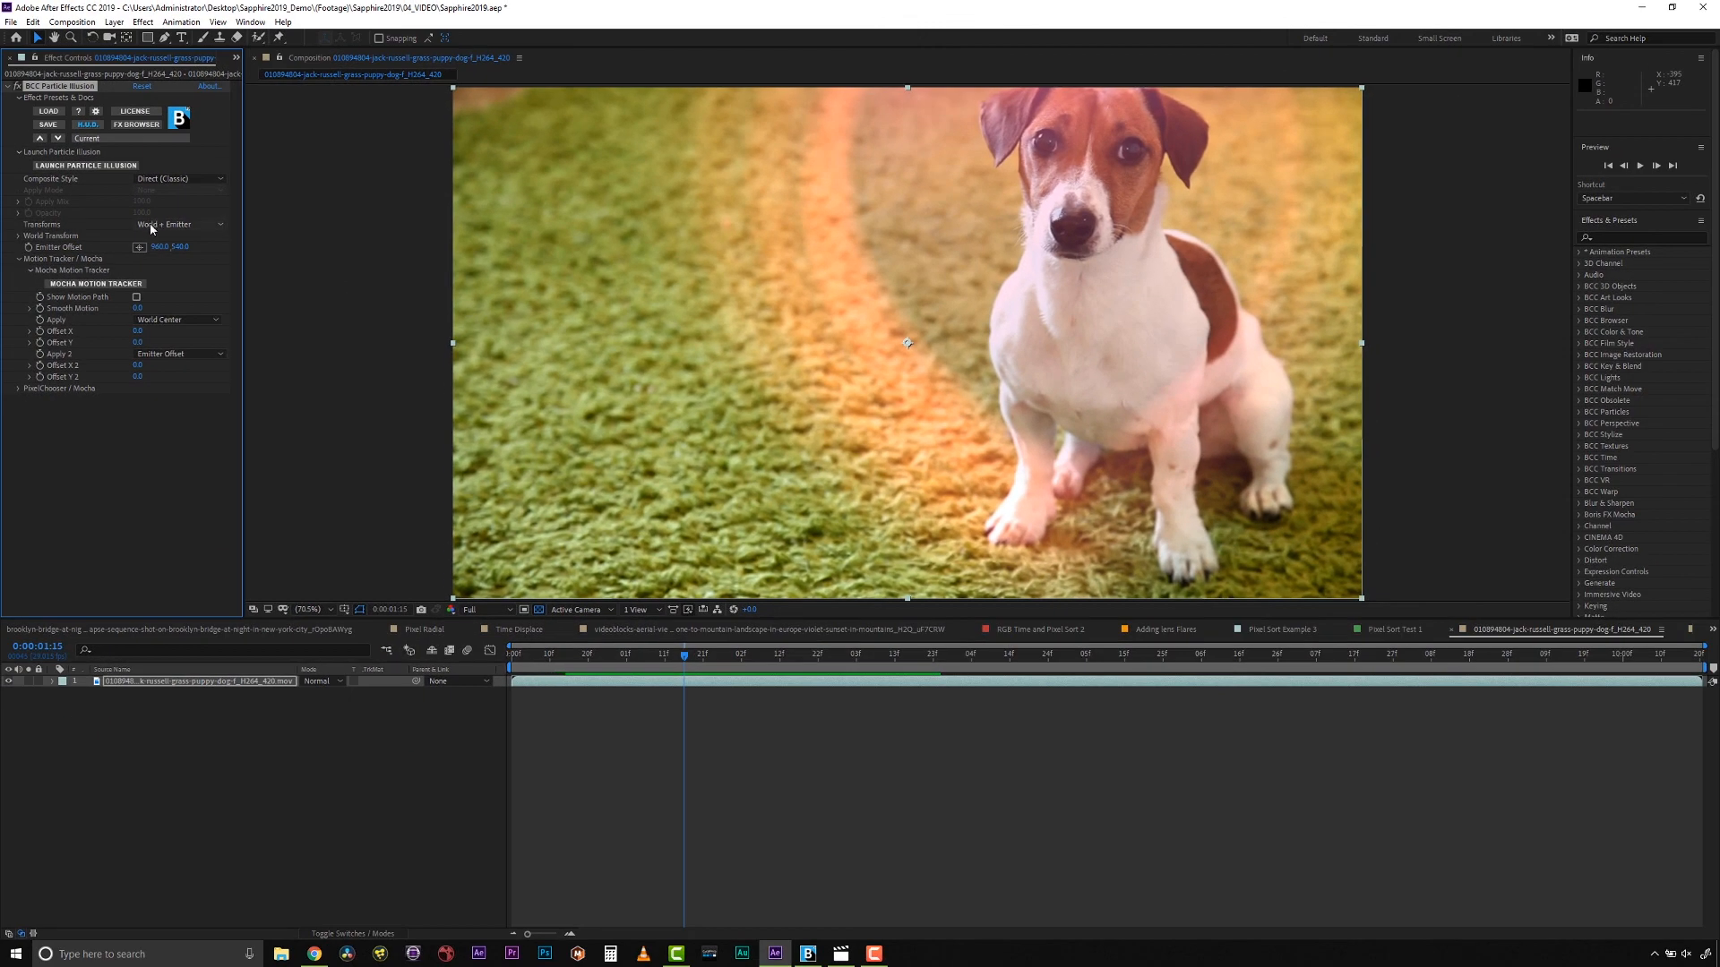
# Check the Transforms options of the Particle Illusion effect and play the puppy composition from the start.
pyautogui.click(150, 226)
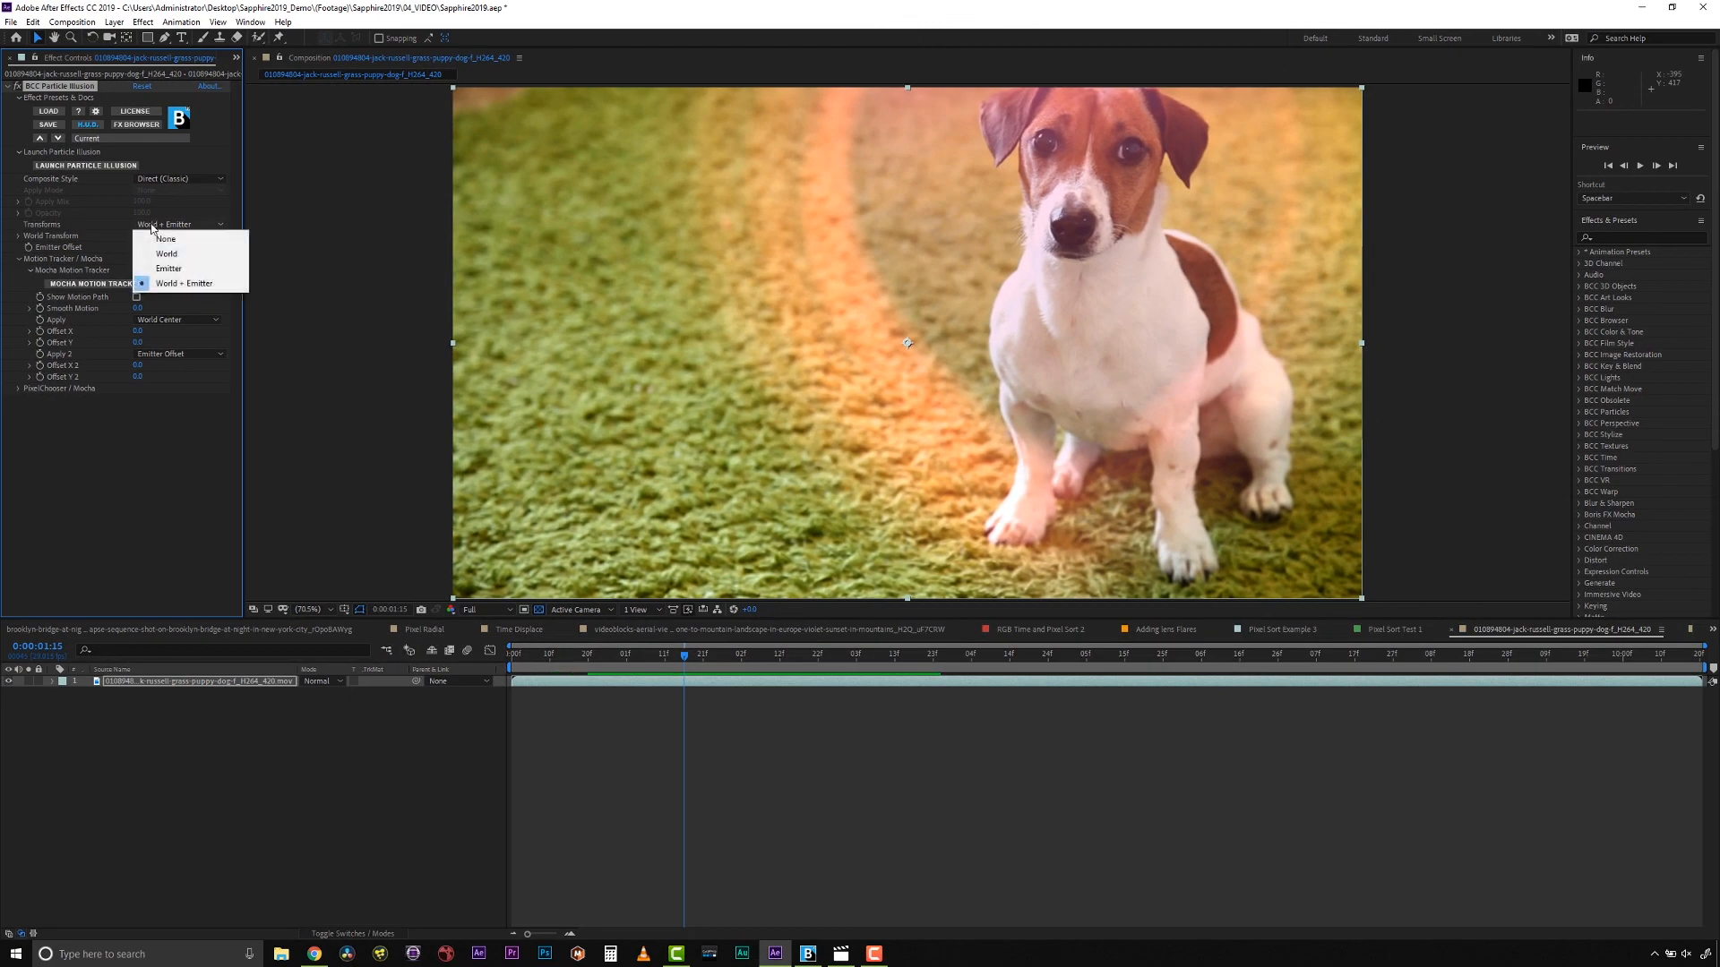
pyautogui.moveTo(581, 657); pyautogui.dragTo(443, 654)
pyautogui.press('space')
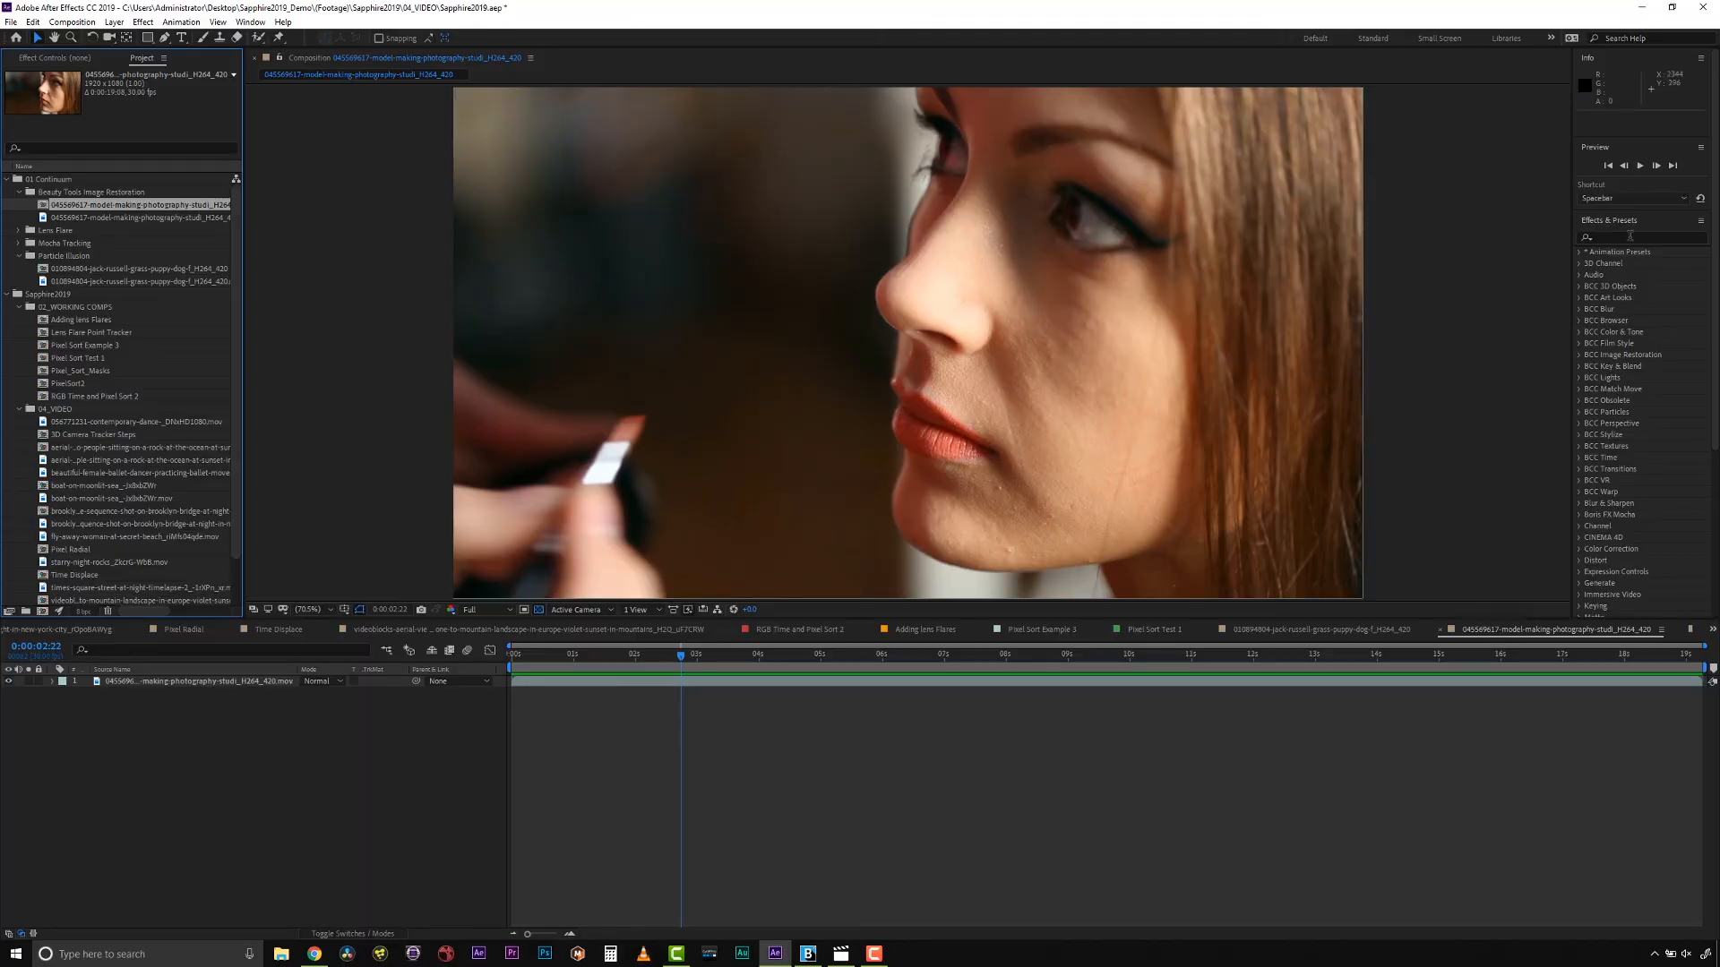
# Find the BCC Beauty Studio effect by searching for "beauty" and apply it to the model footage layer.
pyautogui.click(1630, 237)
pyautogui.write('beauty')
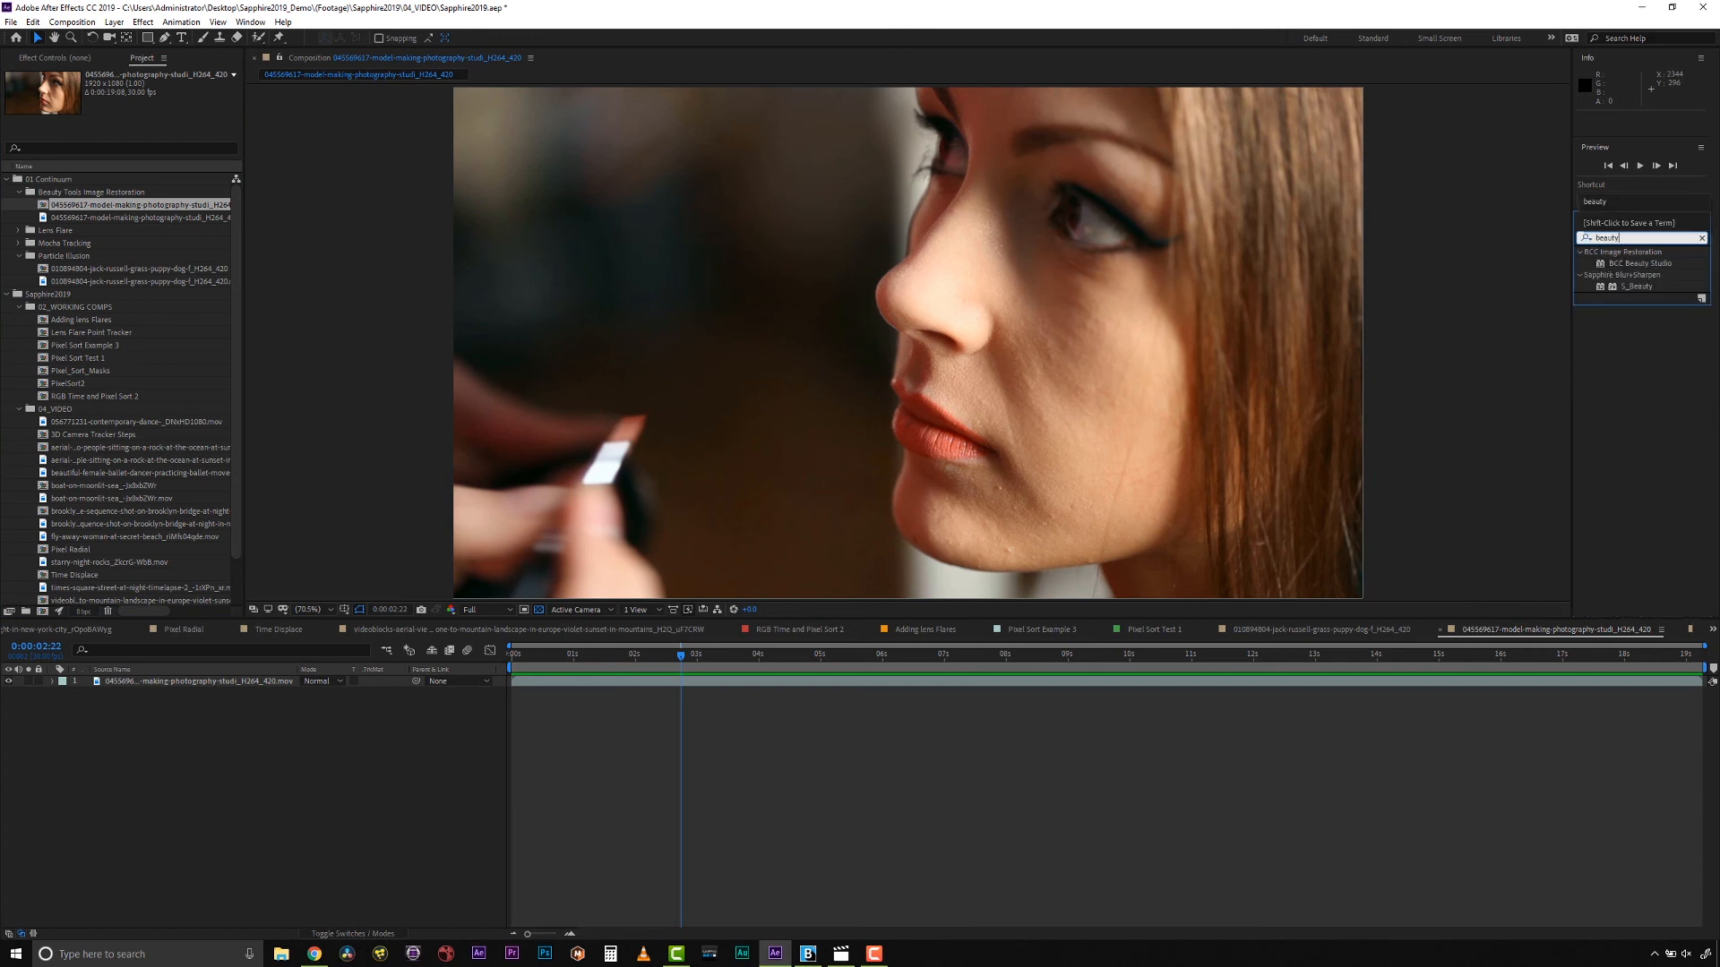
pyautogui.click(1644, 265)
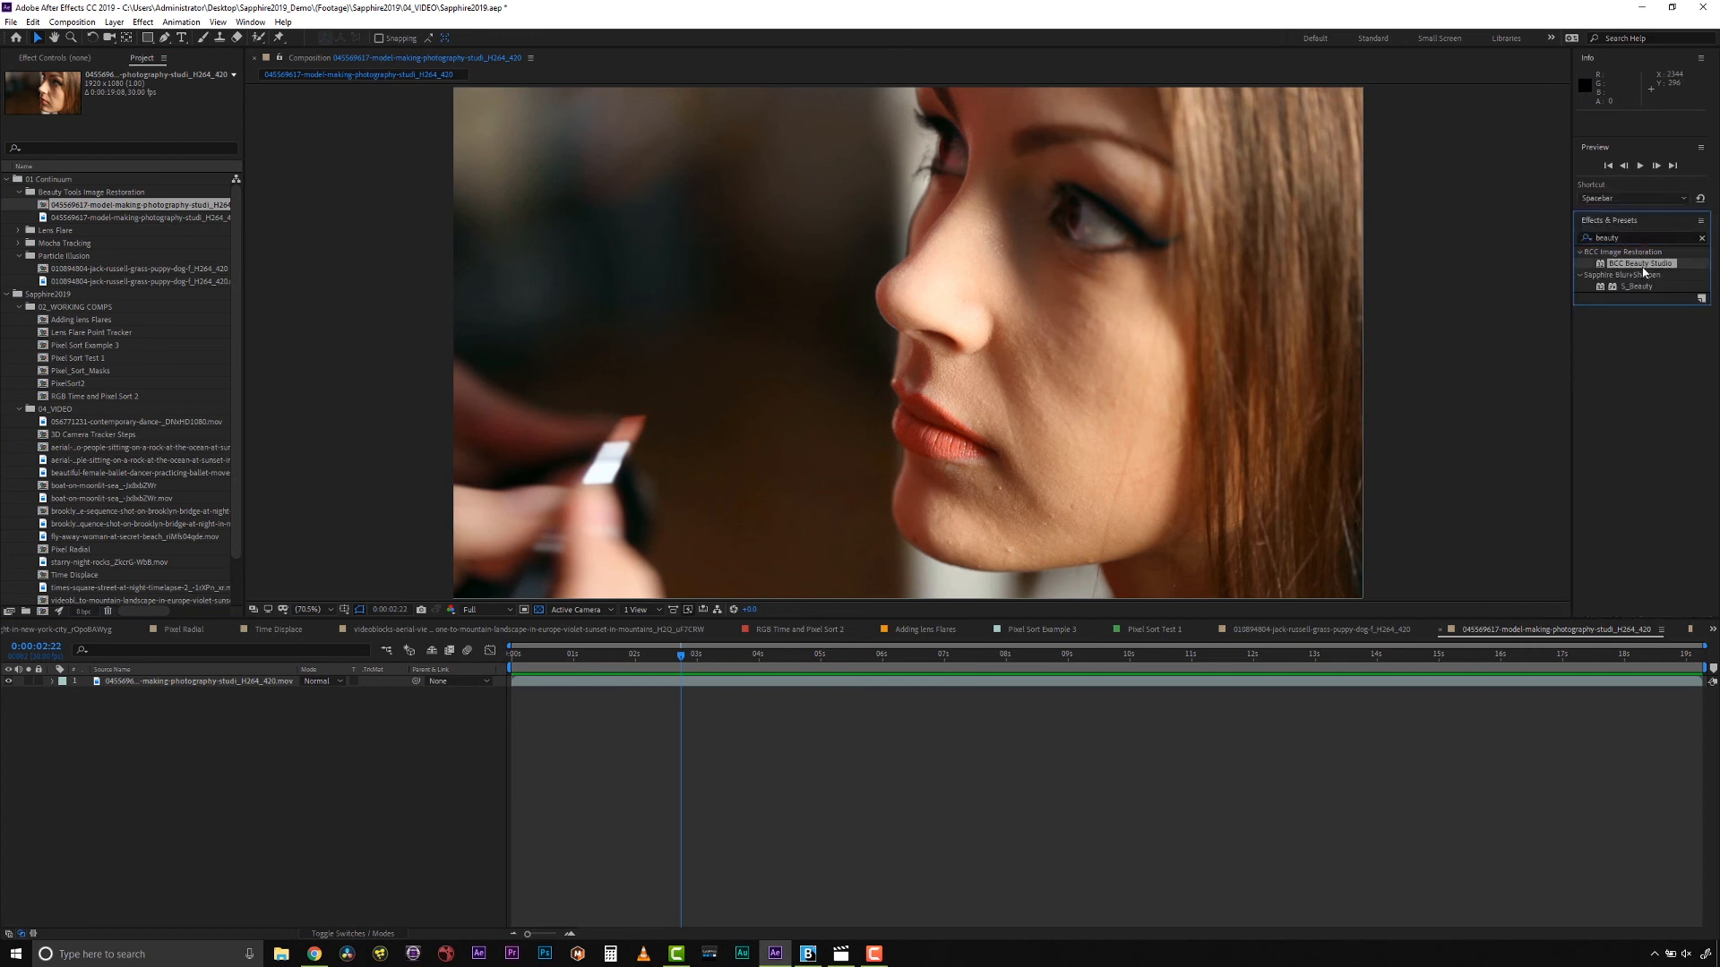
pyautogui.moveTo(1639, 271); pyautogui.dragTo(211, 690)
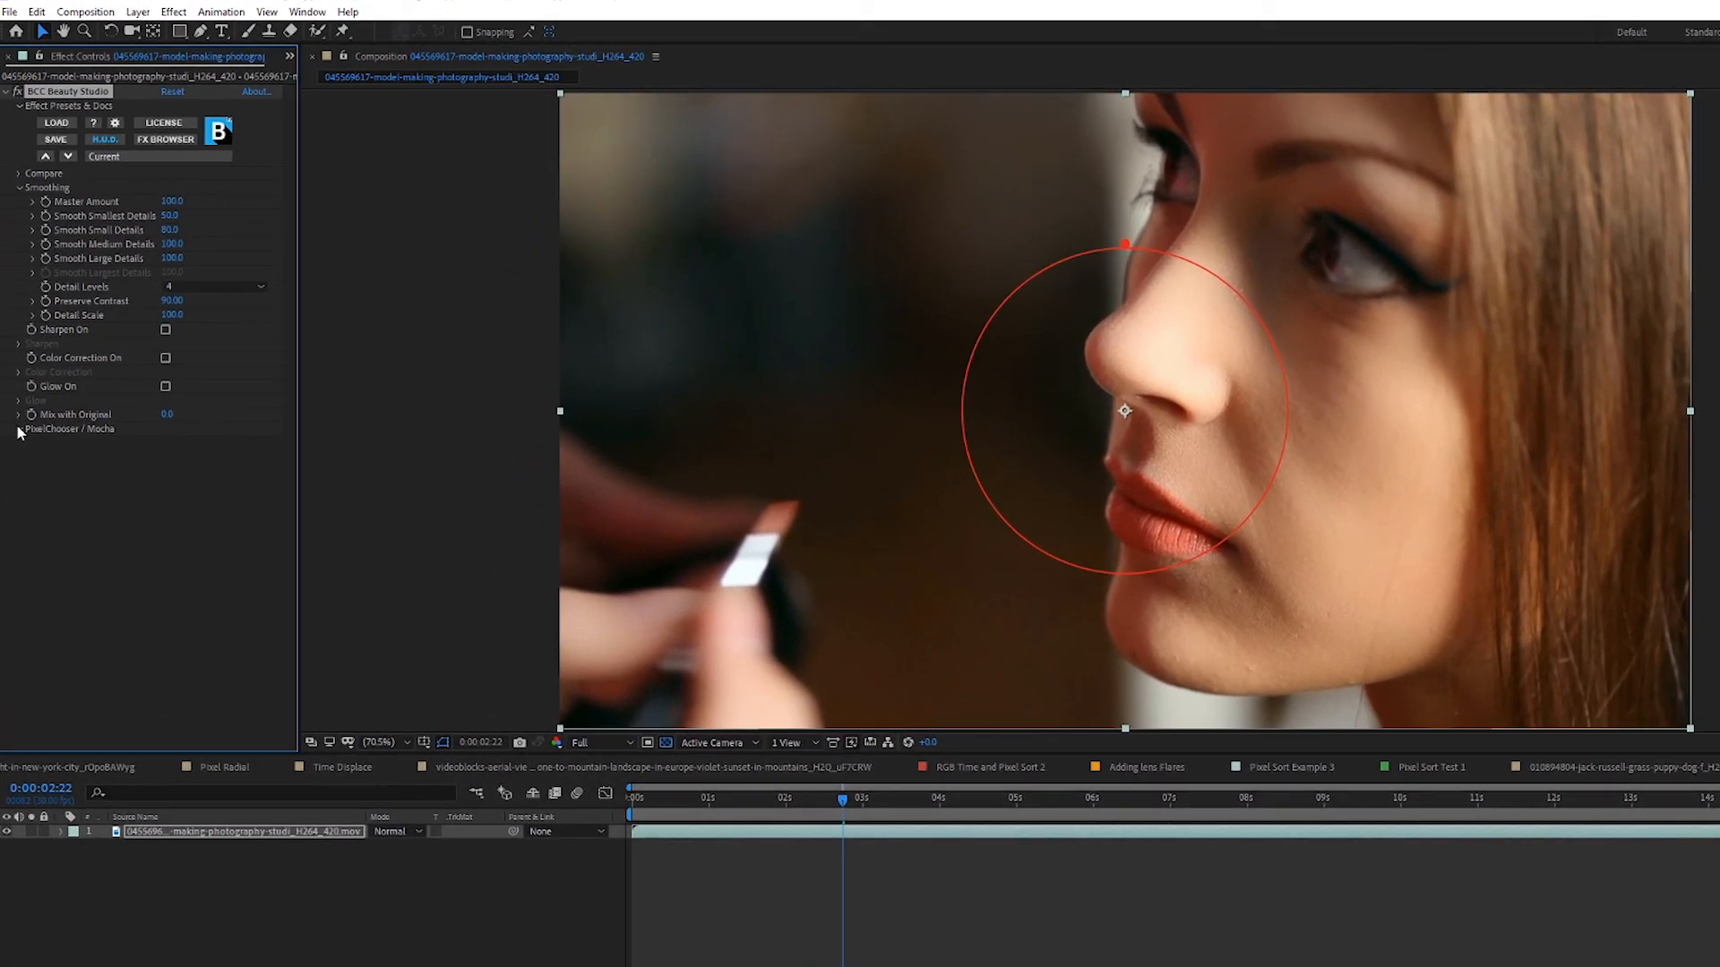
# Key the PixelChooser matte on the skin by sampling Color A from the nose and Color B from the shaded skin below the eye.
pyautogui.click(19, 429)
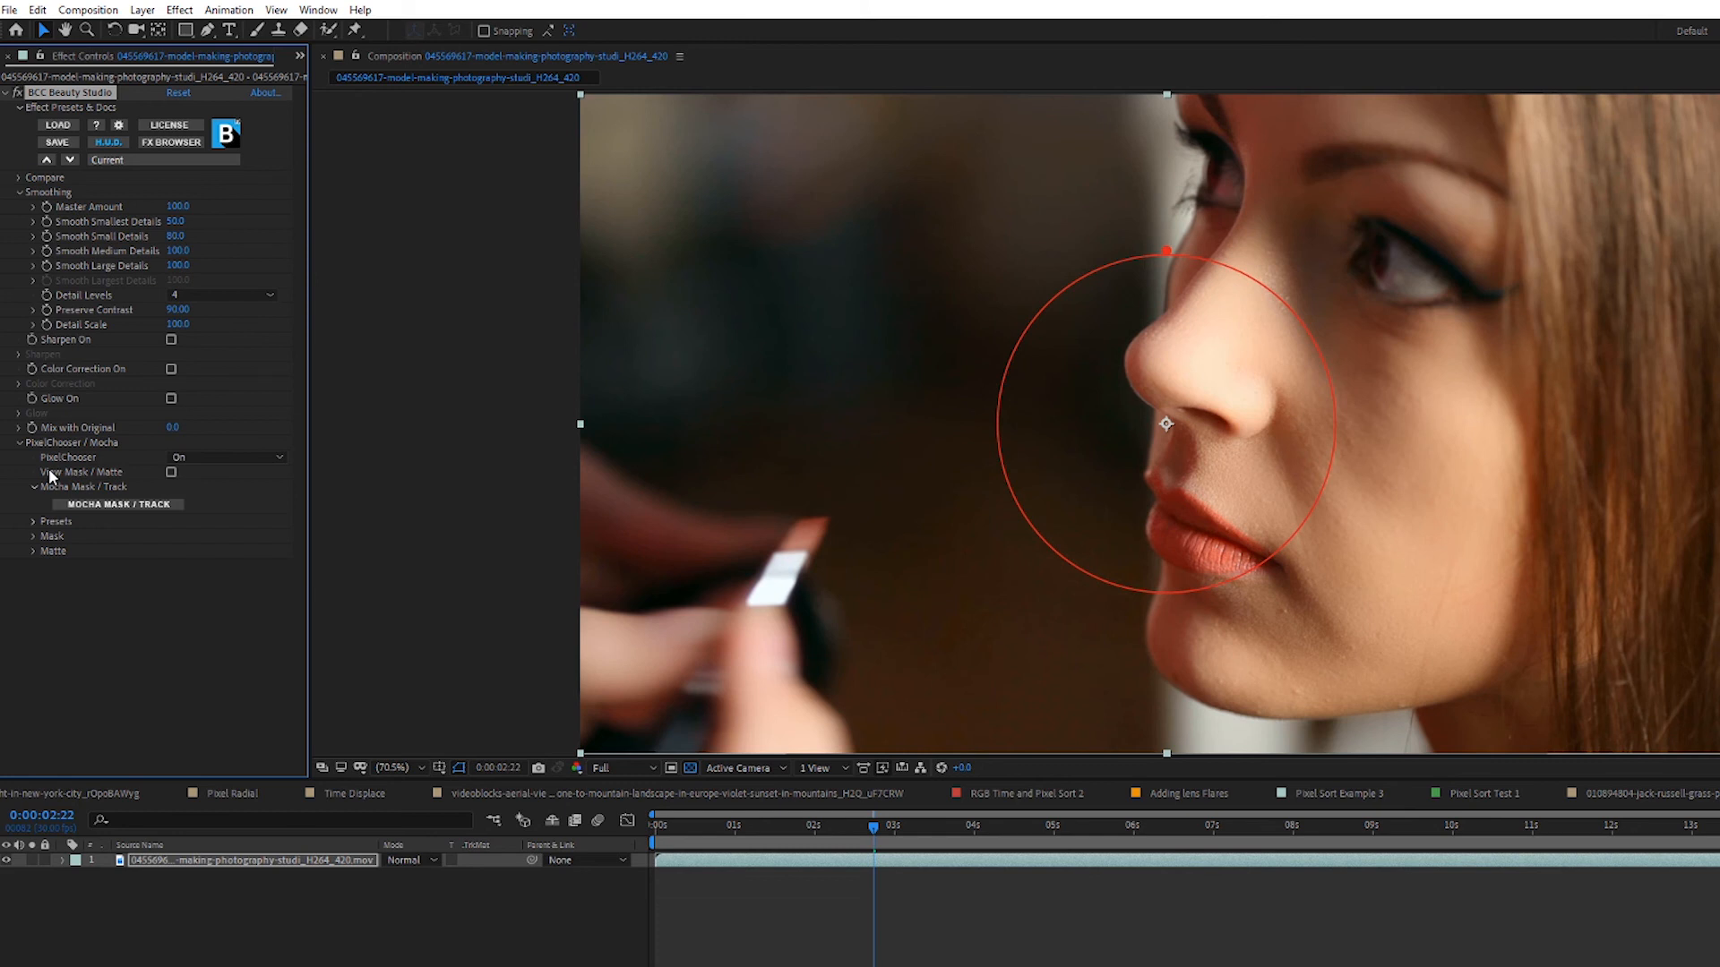
pyautogui.click(33, 550)
pyautogui.click(201, 624)
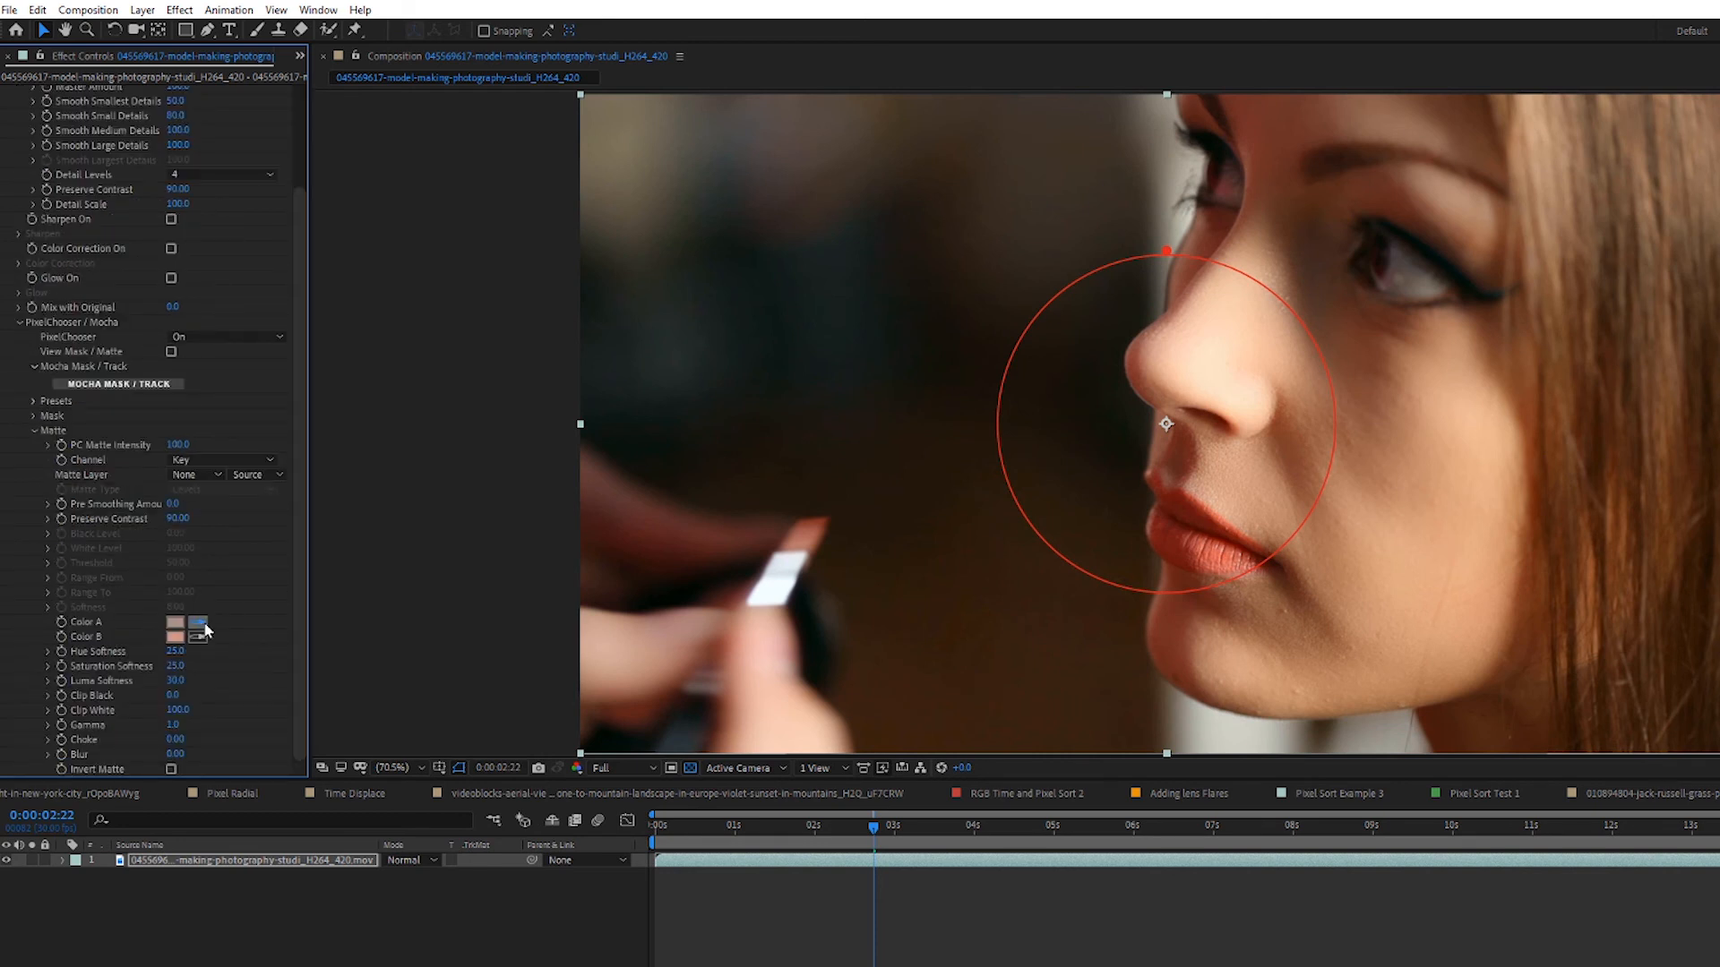
pyautogui.click(1209, 345)
pyautogui.click(198, 637)
pyautogui.click(1363, 336)
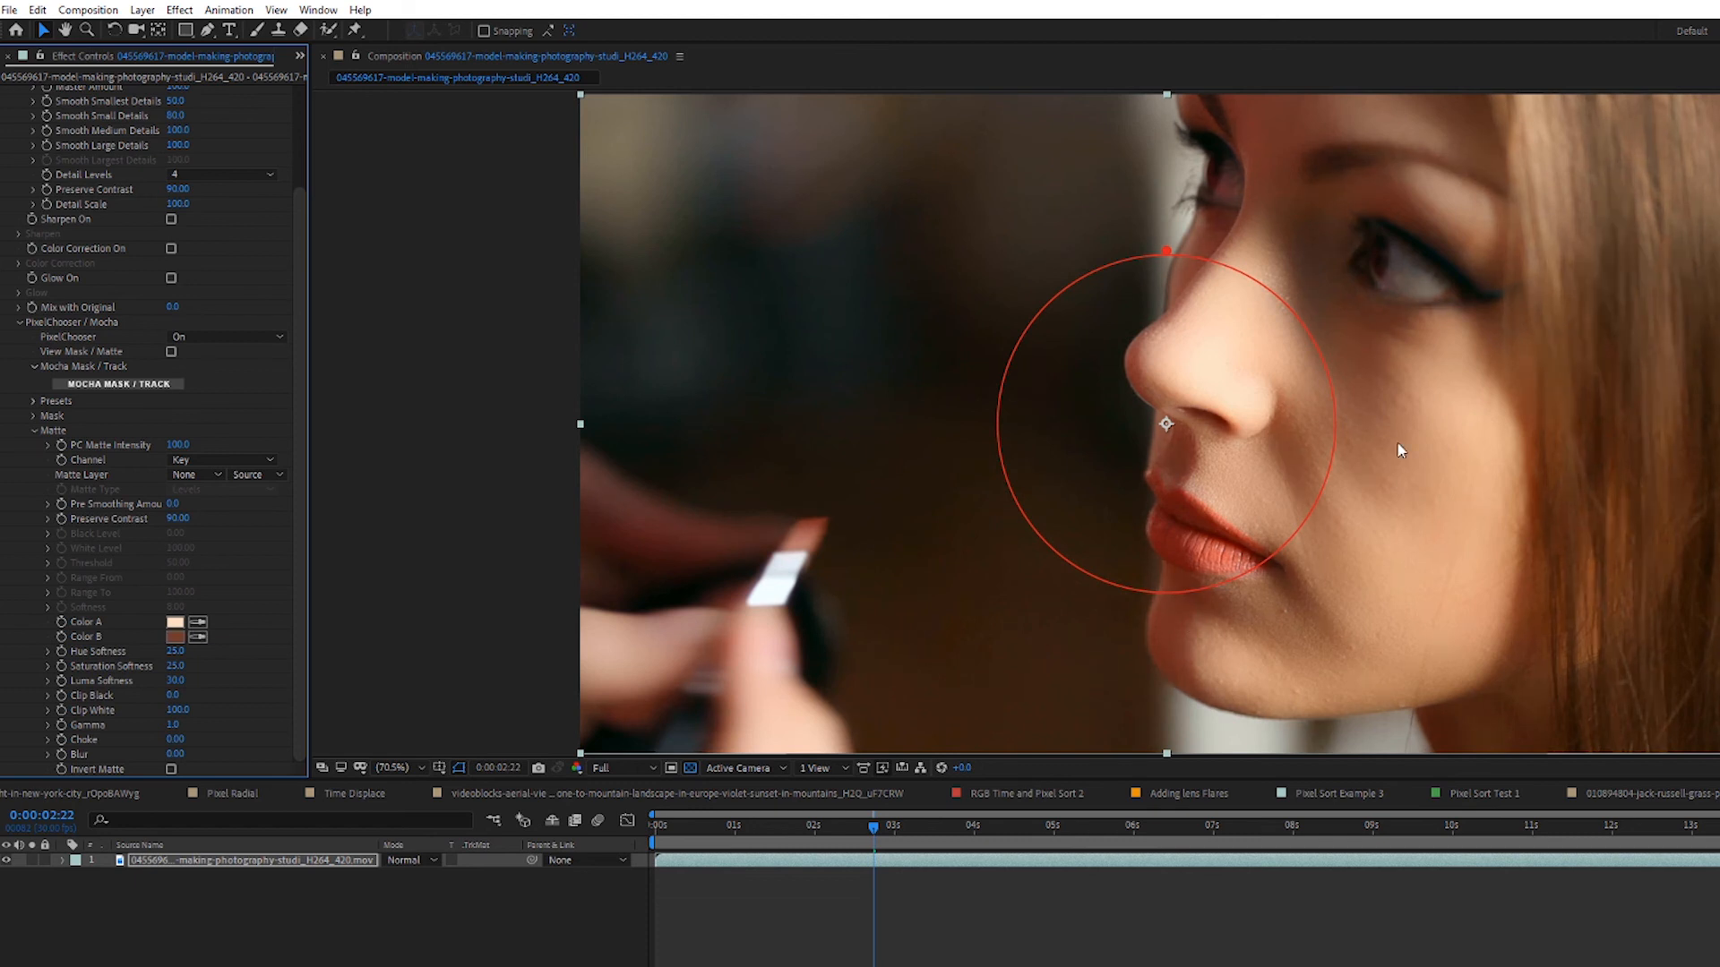
# Set the smoothing Master Amount to 88, Smallest Details to 100, Small to 59, Medium to 92 and Large to 79.
pyautogui.moveTo(301, 510); pyautogui.dragTo(344, 237)
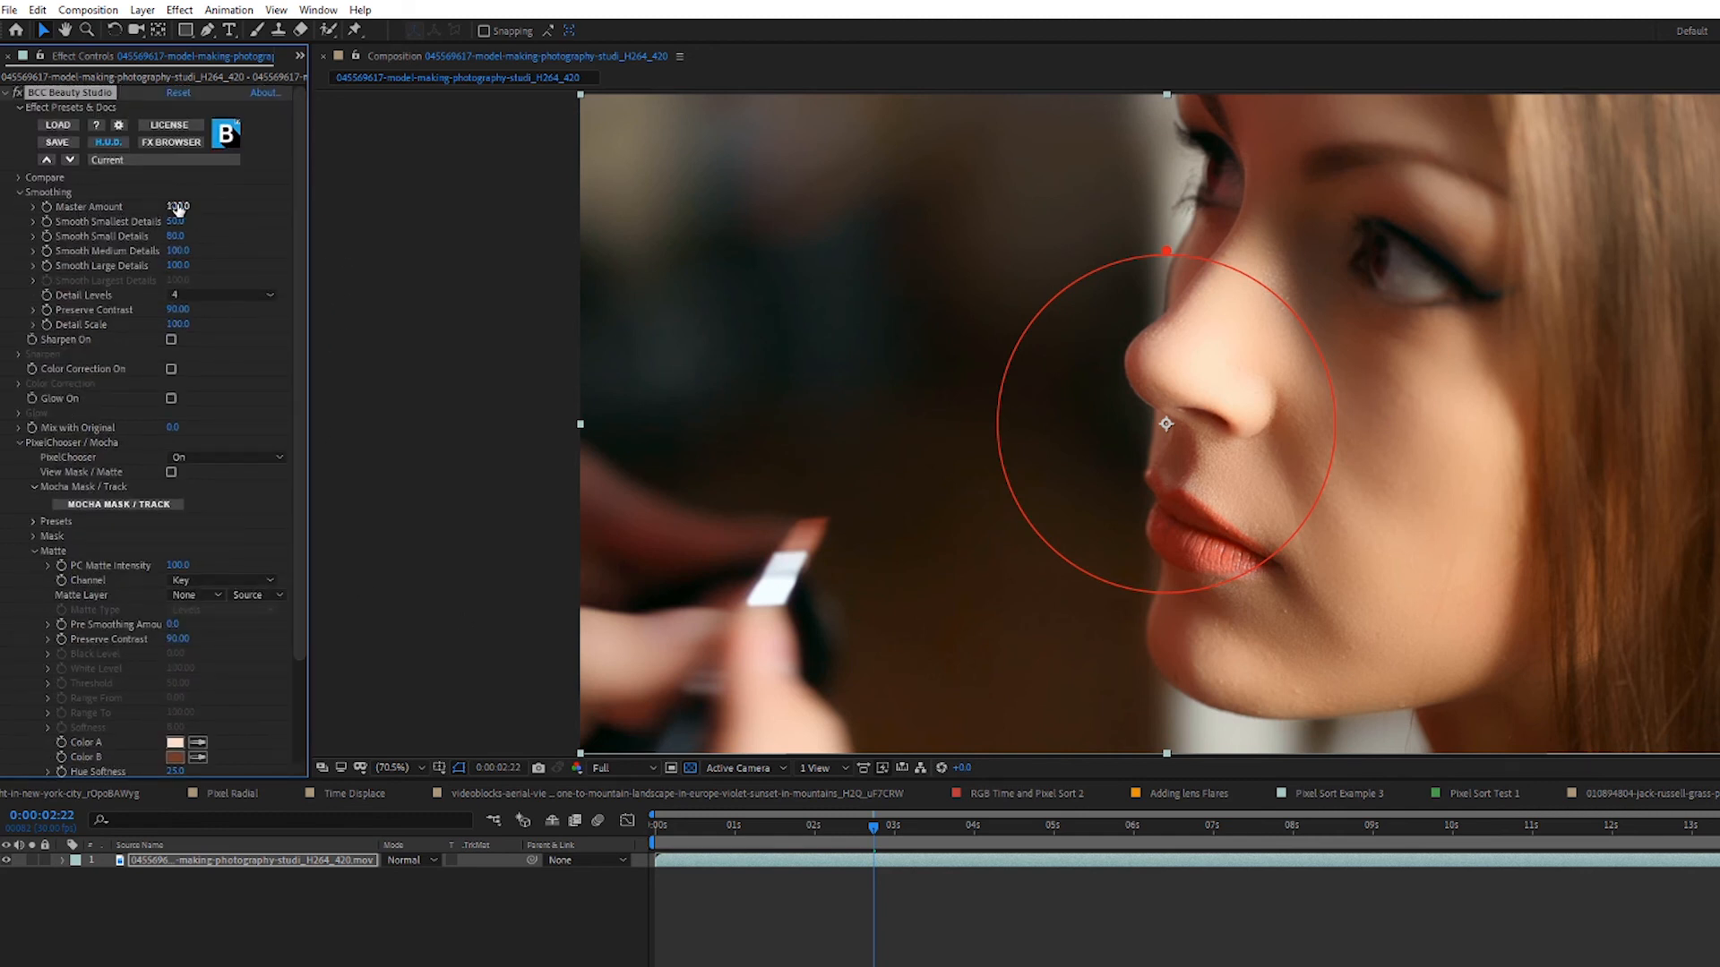
pyautogui.moveTo(172, 205); pyautogui.dragTo(166, 205)
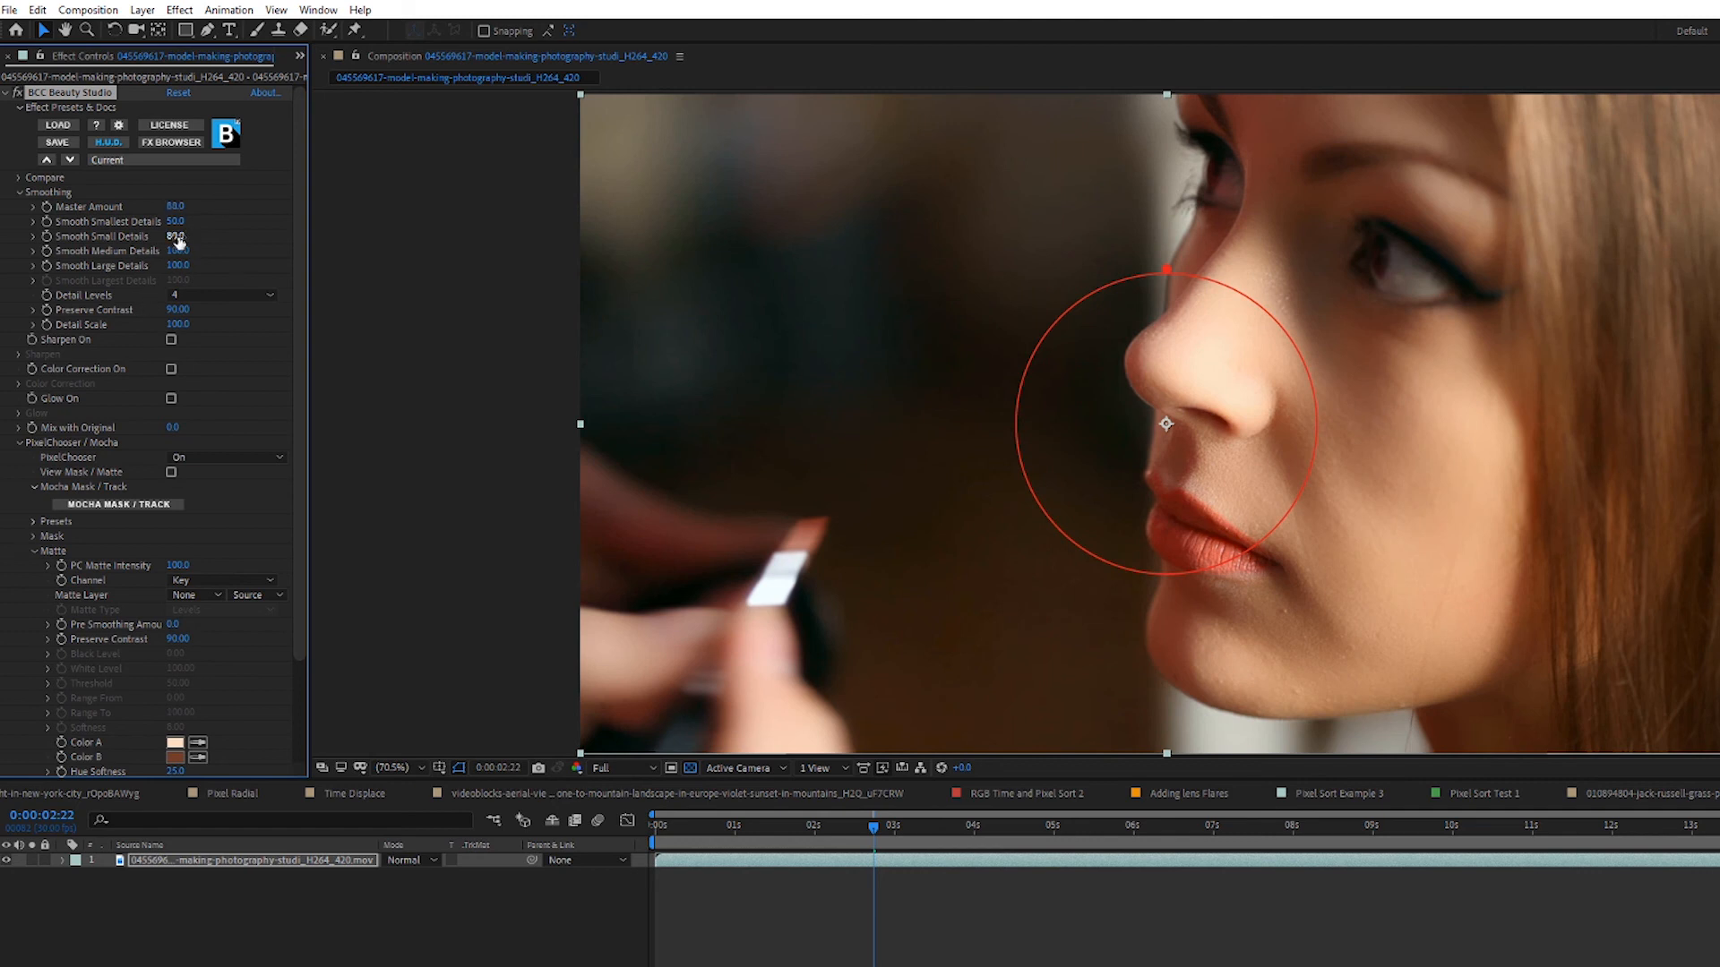
pyautogui.moveTo(174, 221); pyautogui.dragTo(178, 250)
pyautogui.moveTo(178, 259); pyautogui.dragTo(179, 255)
pyautogui.click(176, 252)
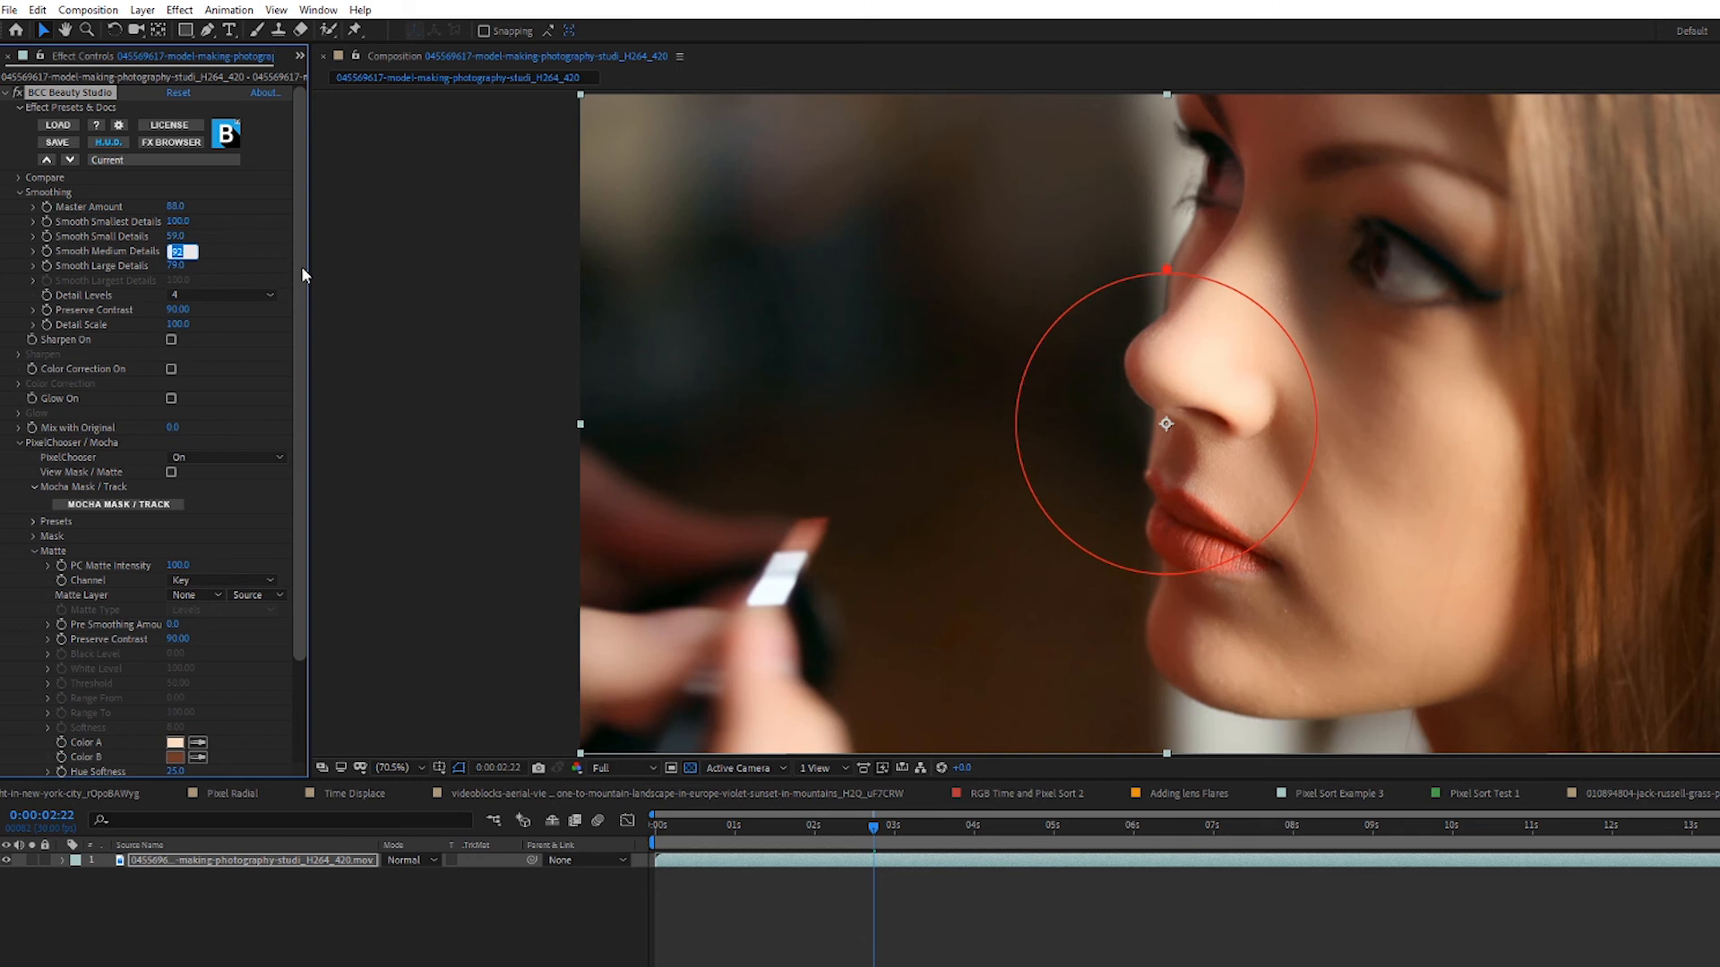
# Open the Beauty Studio effect's Mocha Mask / Track with the whole face clip in view.
pyautogui.scroll(-3, 304, 254)
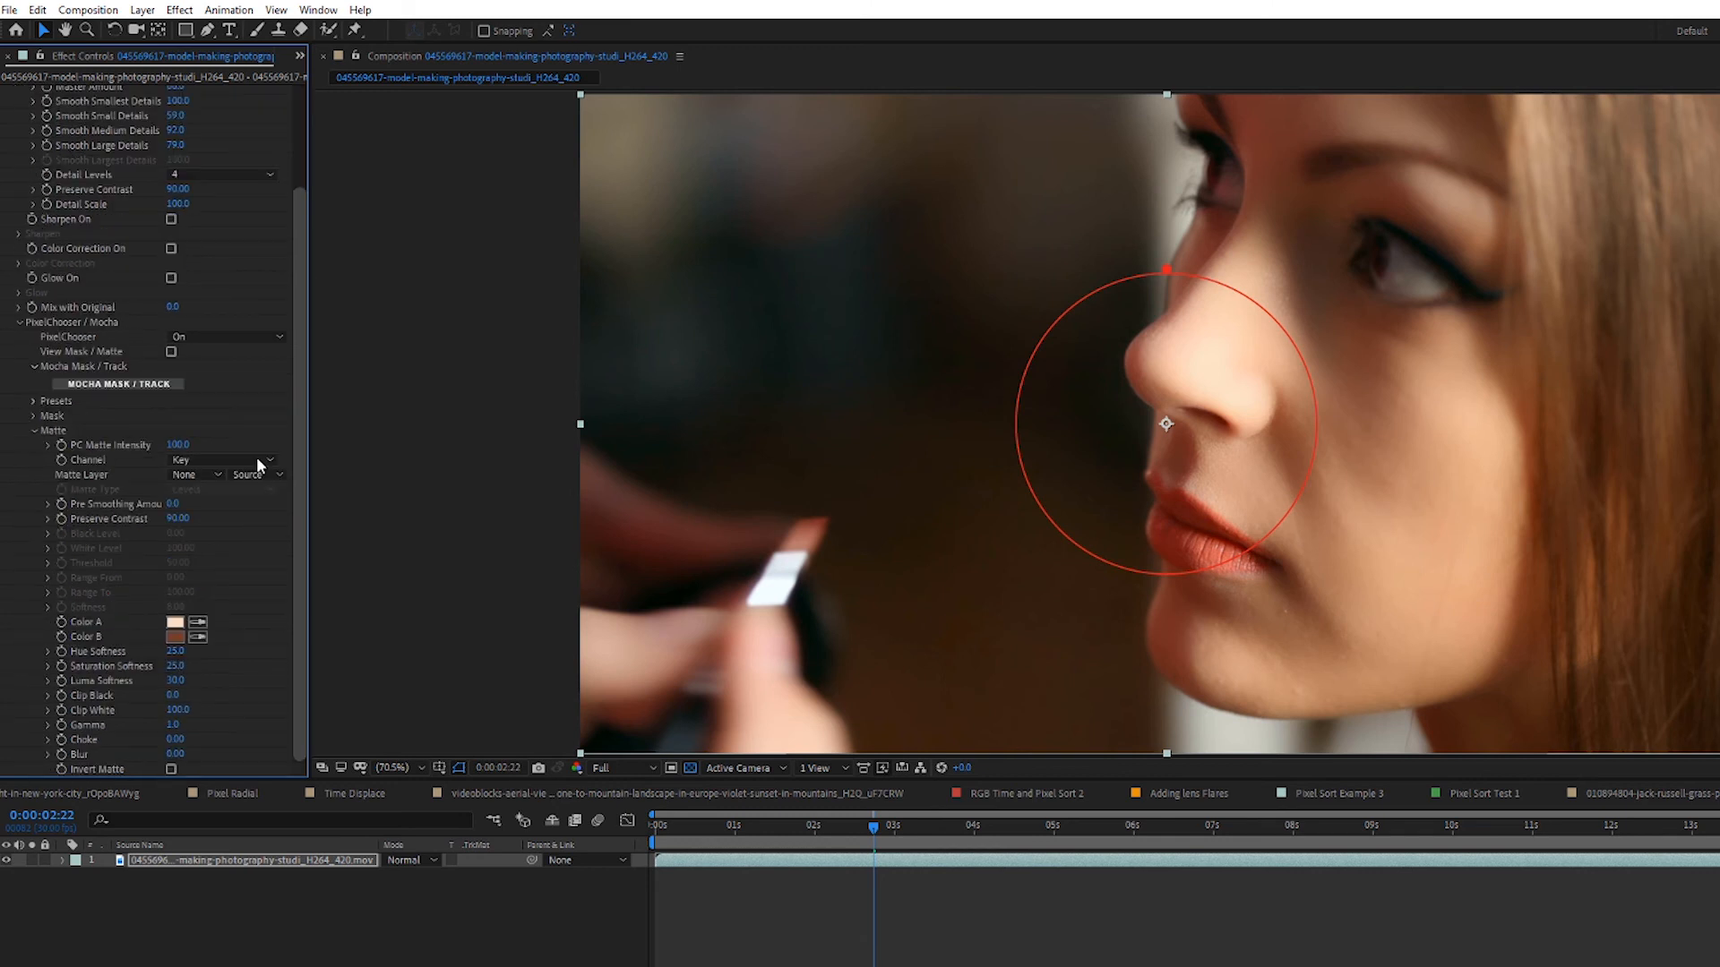
pyautogui.click(97, 385)
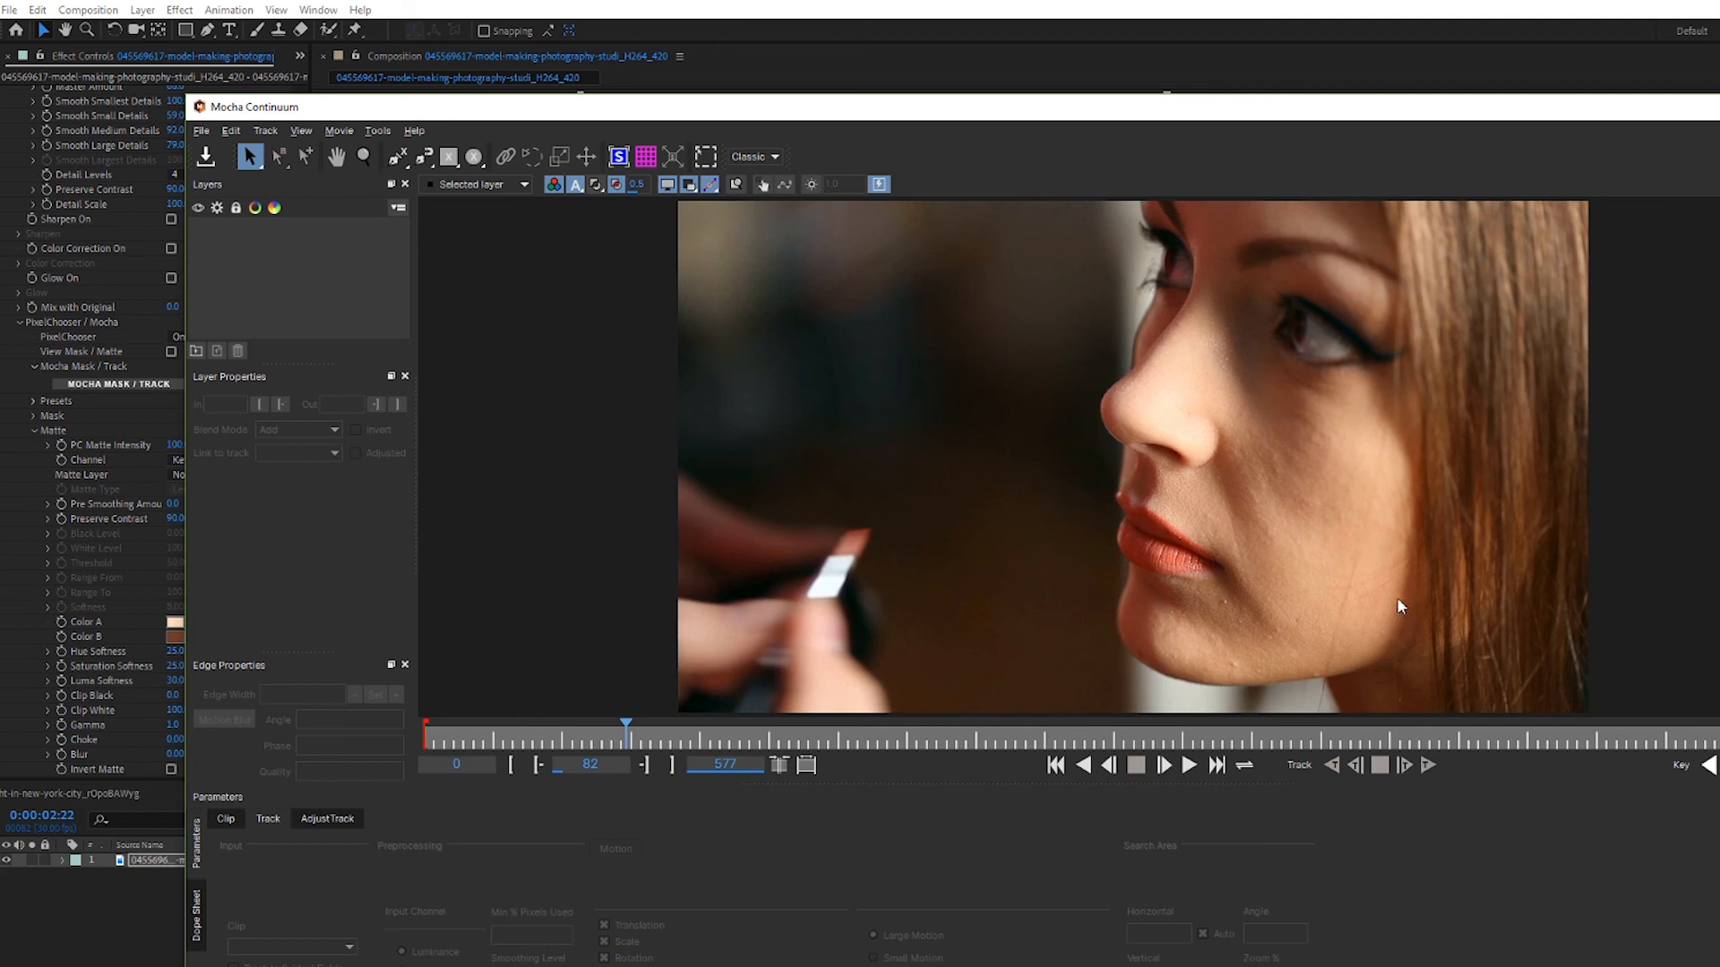
pyautogui.click(365, 157)
pyautogui.moveTo(1276, 367); pyautogui.dragTo(1257, 368)
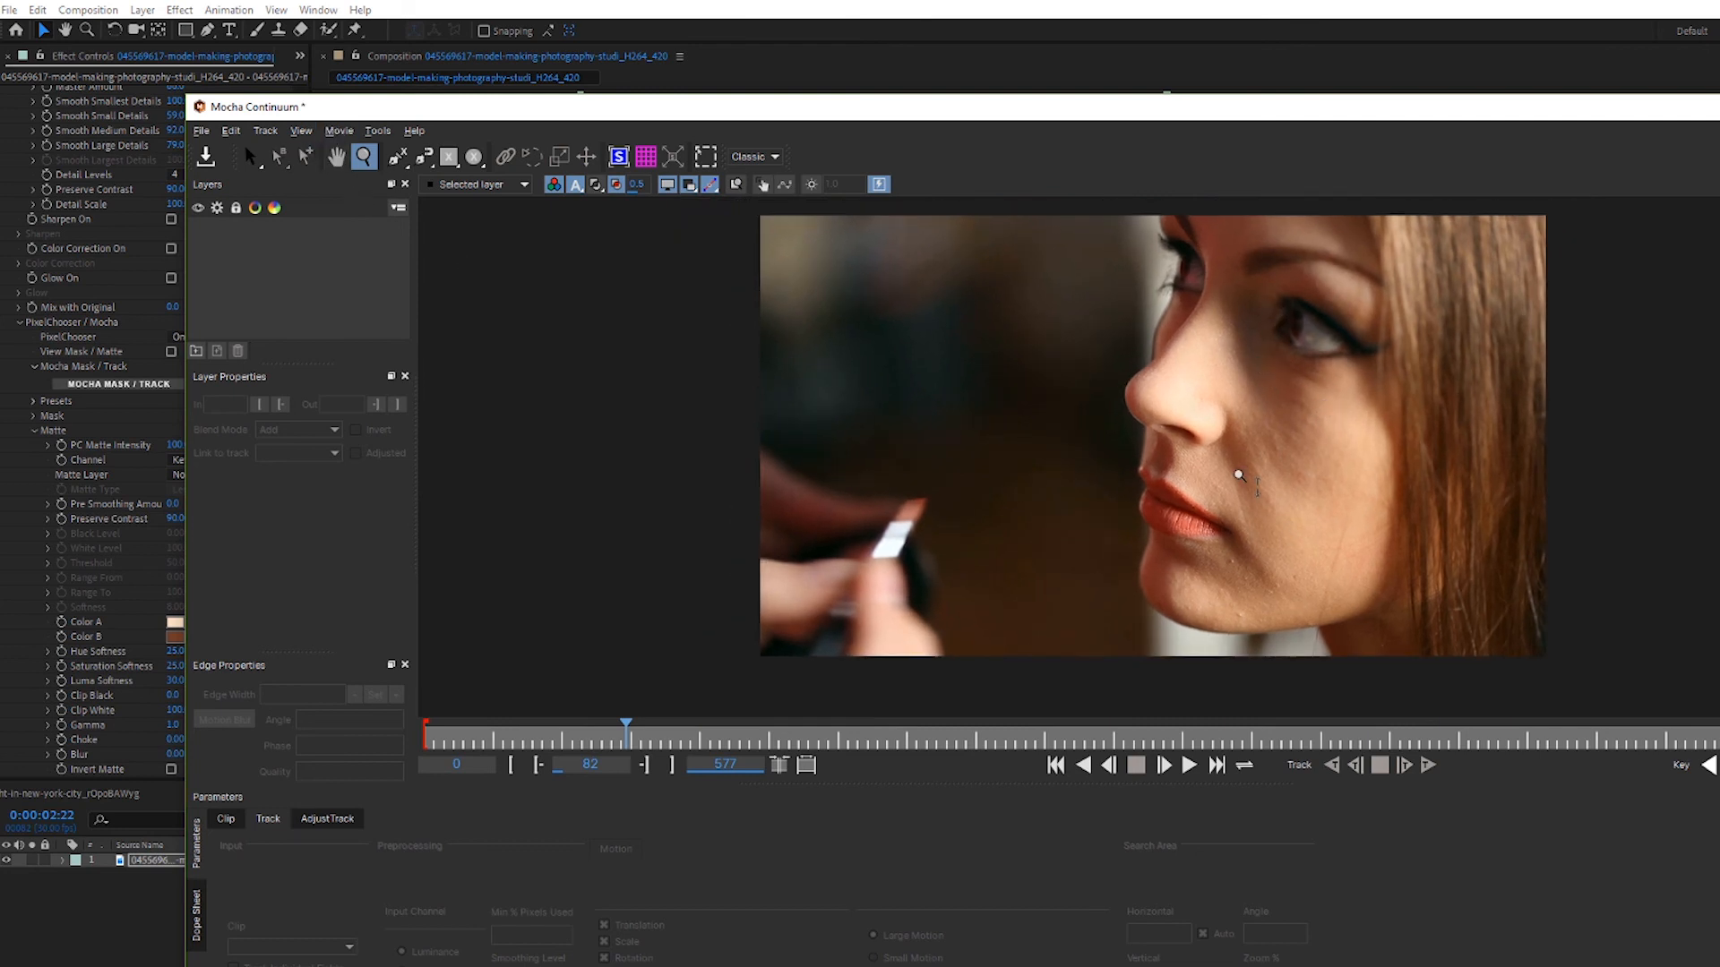
# Draw one closed X-spline around the face skin, following the profile and jawline while cutting around the lips and the eye.
pyautogui.click(396, 157)
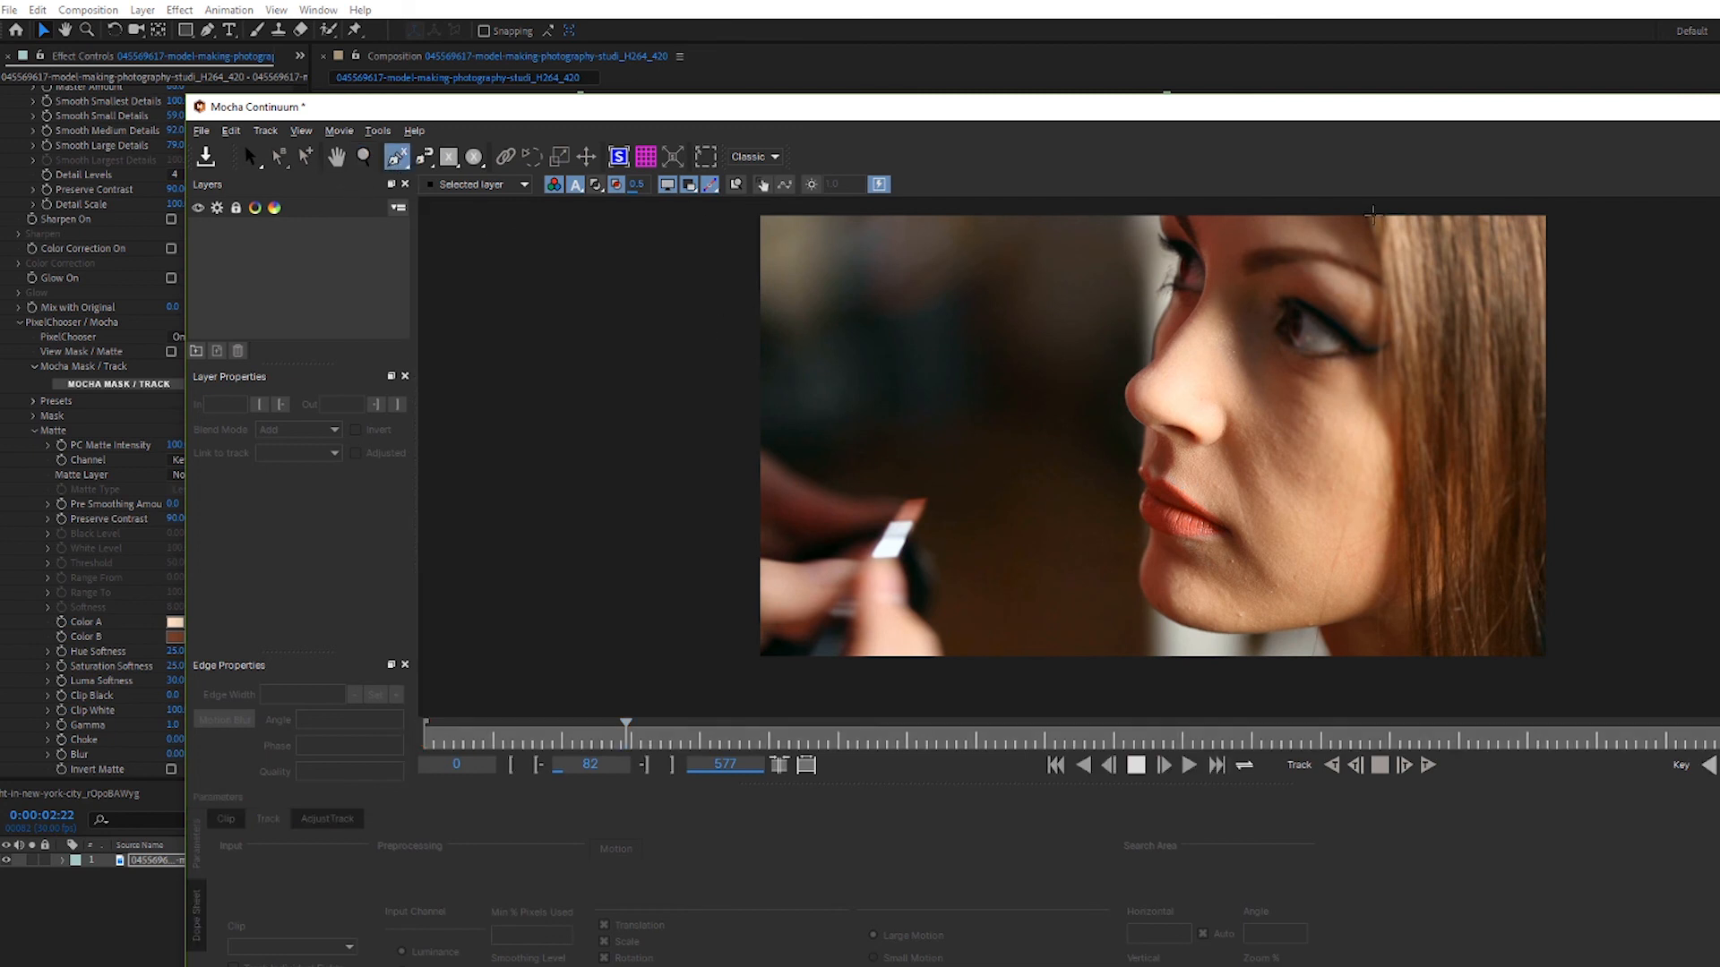
pyautogui.click(1372, 216)
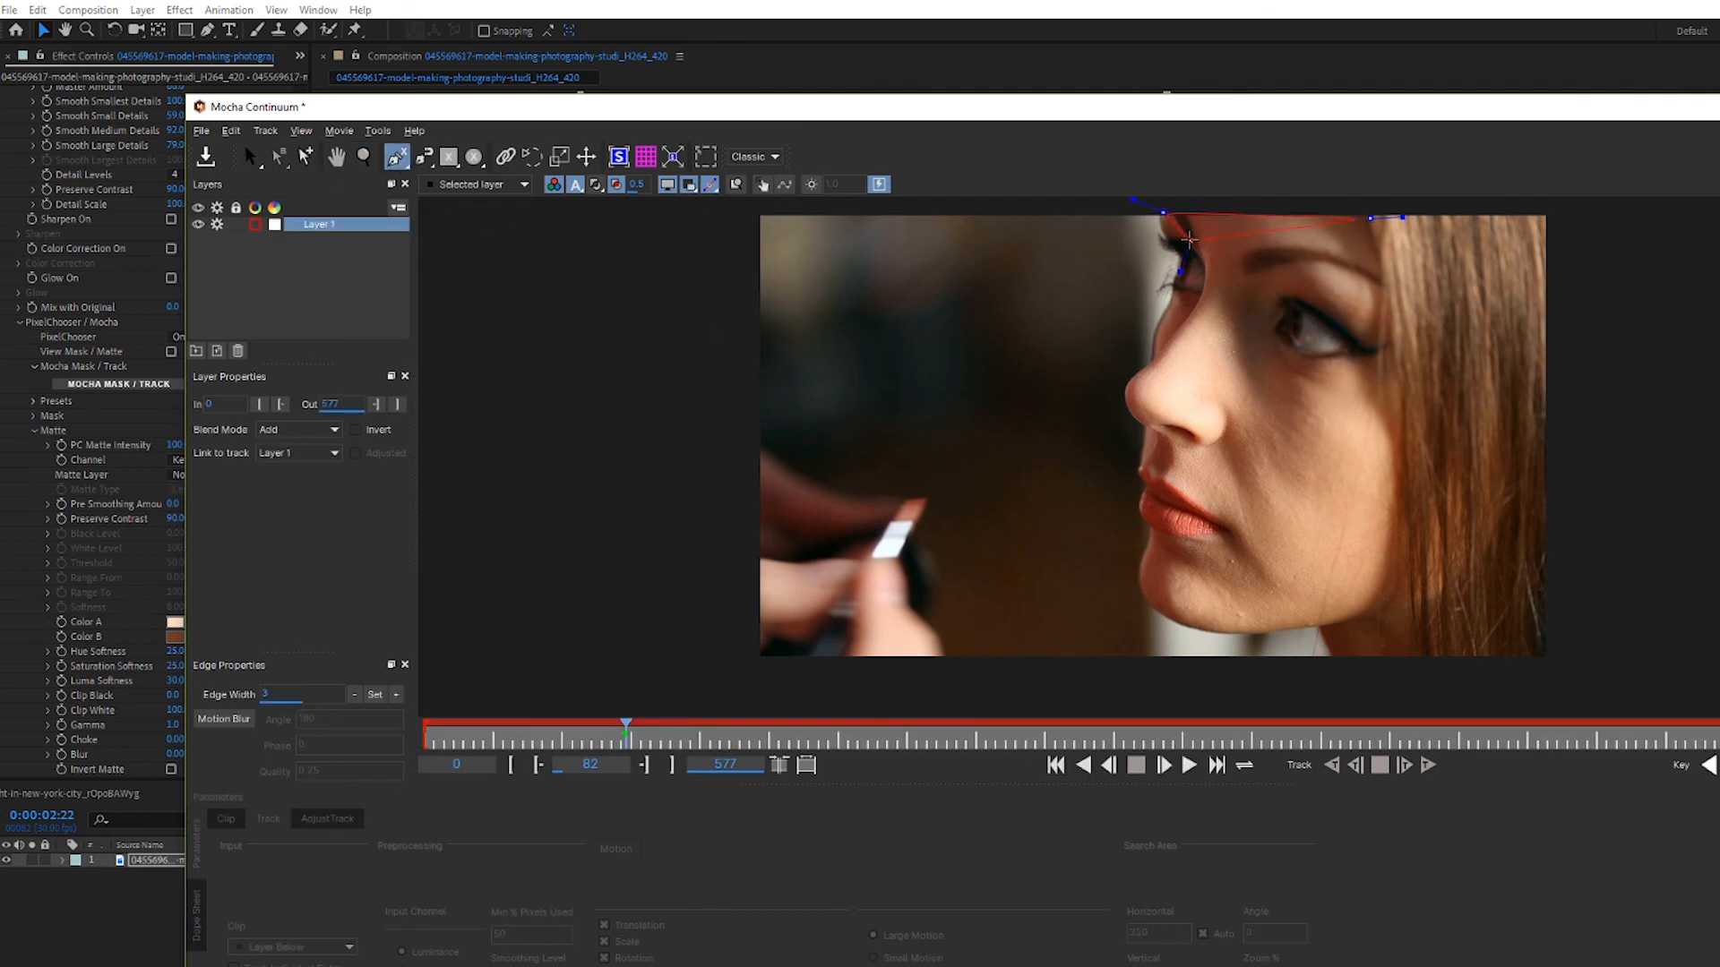
pyautogui.click(1196, 286)
pyautogui.click(1163, 309)
pyautogui.click(1132, 386)
pyautogui.click(1137, 451)
pyautogui.click(1171, 486)
pyautogui.click(1234, 534)
pyautogui.click(1153, 527)
pyautogui.click(1136, 597)
pyautogui.click(1171, 637)
pyautogui.click(1297, 644)
pyautogui.click(1378, 614)
pyautogui.click(1313, 372)
pyautogui.click(1305, 298)
pyautogui.click(1364, 341)
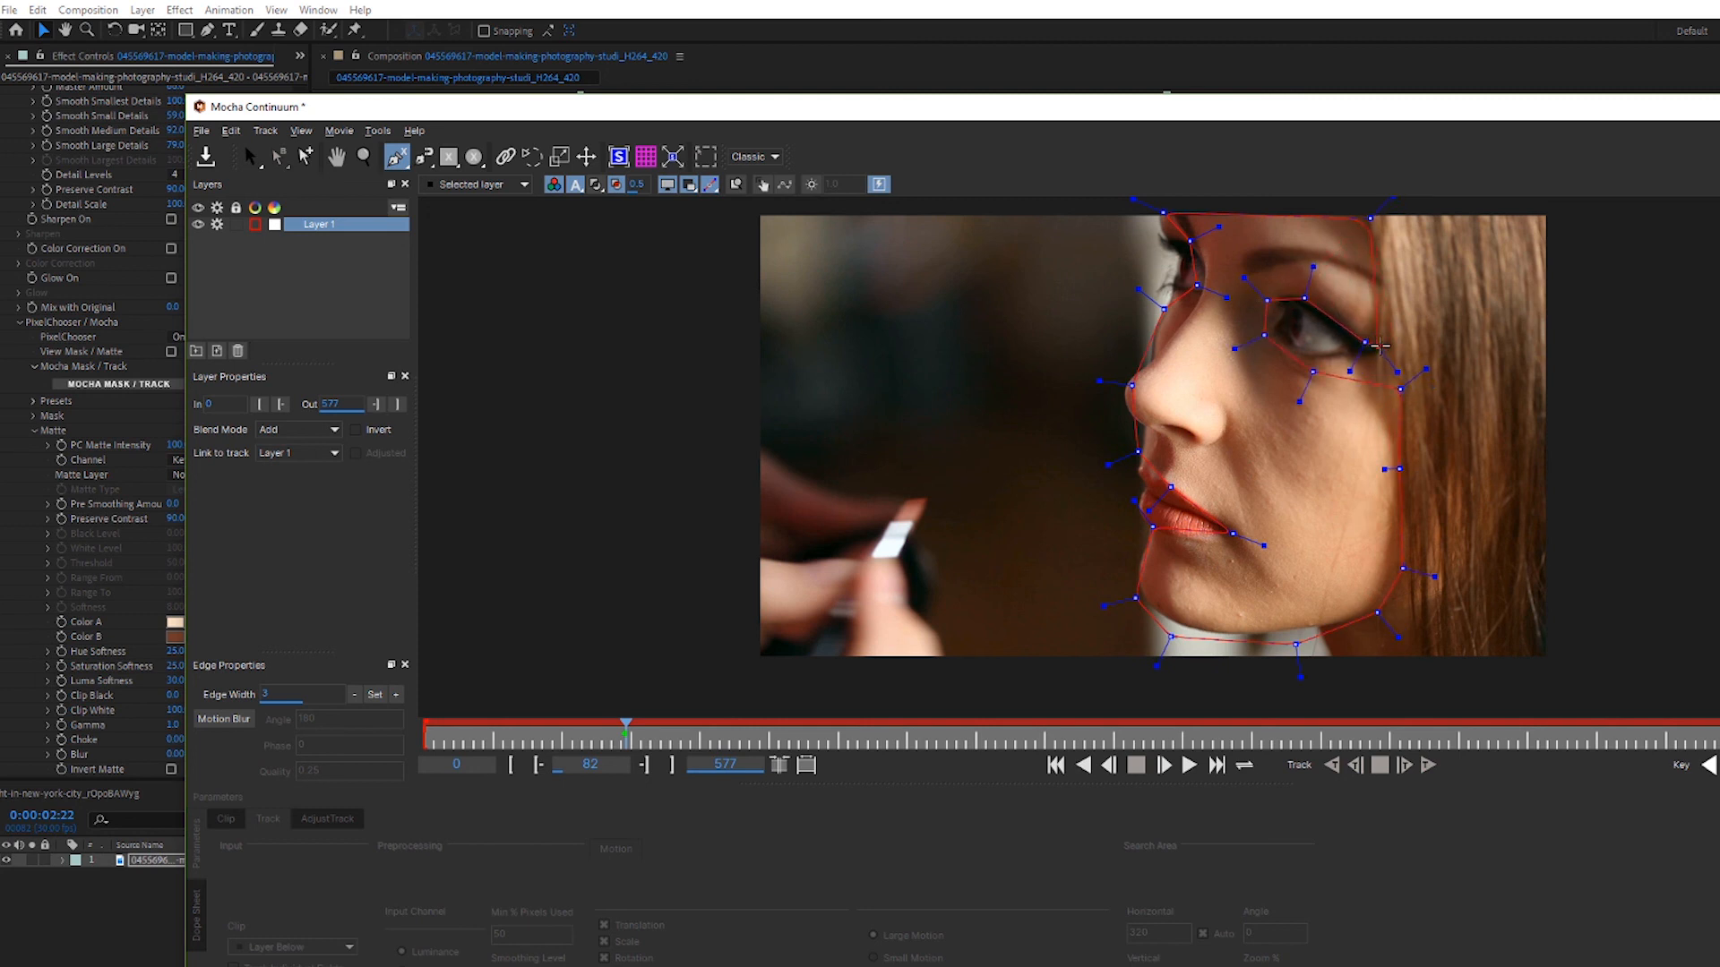
pyautogui.click(1382, 266)
pyautogui.rightClick(1382, 266)
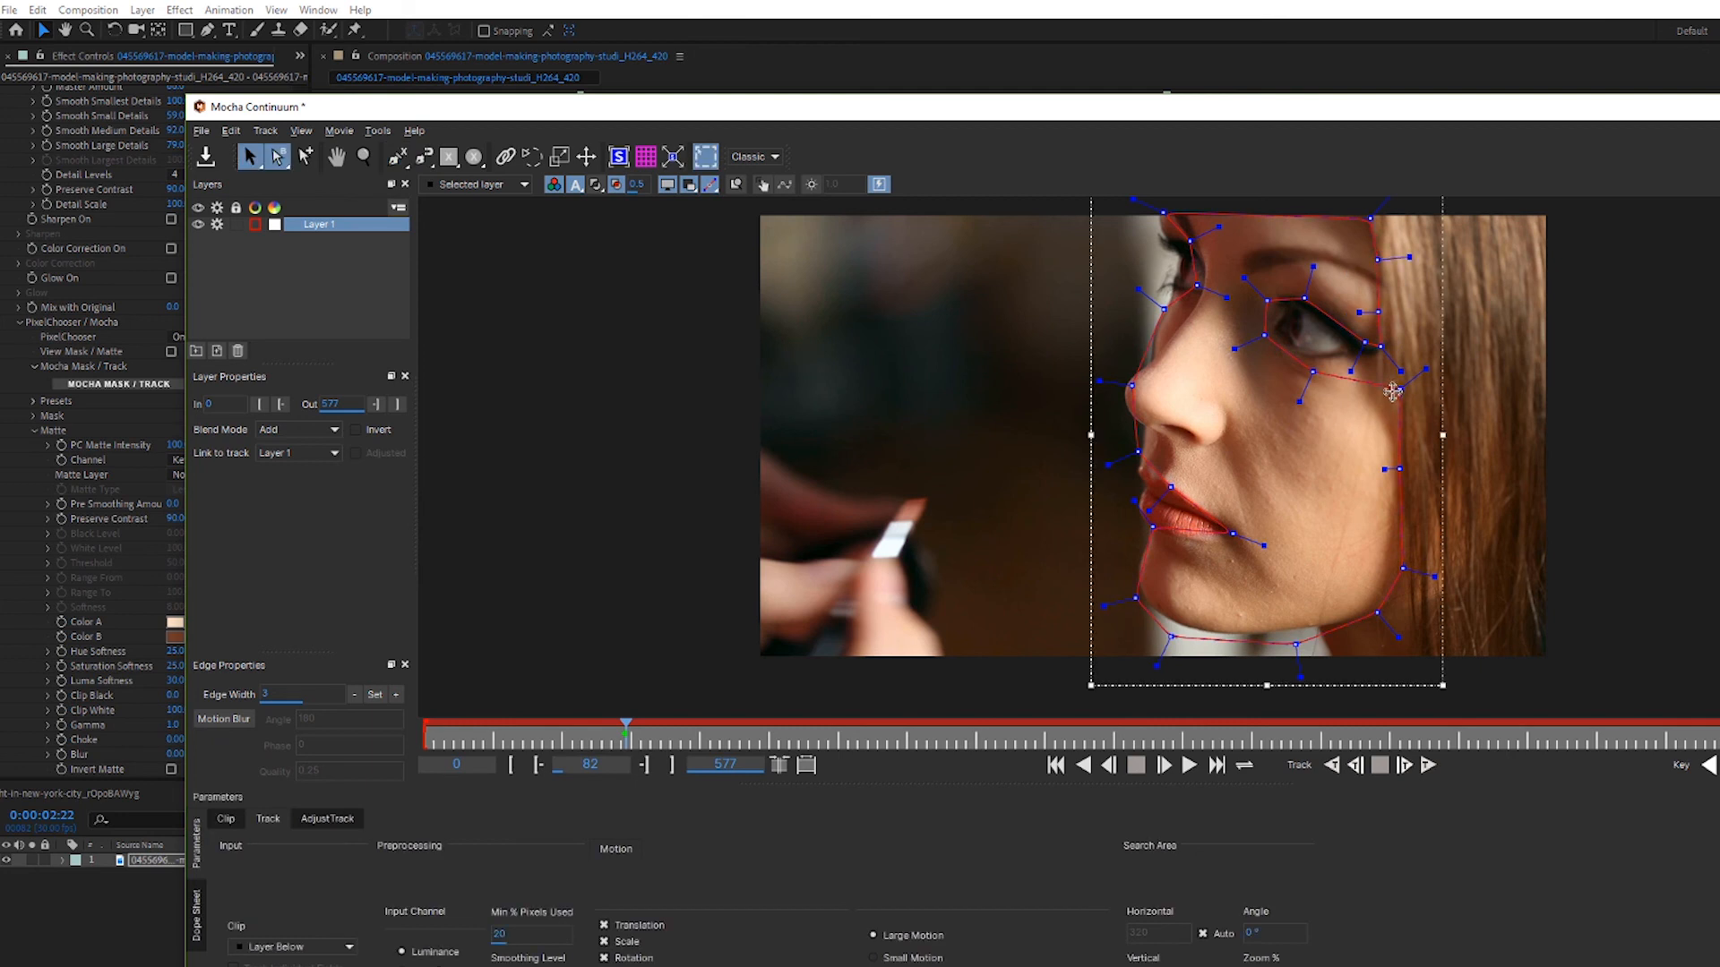
pyautogui.moveTo(1396, 392); pyautogui.dragTo(1387, 372)
# Track the face mask backward to frame 0 and save the Mocha project back to the composition.
pyautogui.click(1334, 766)
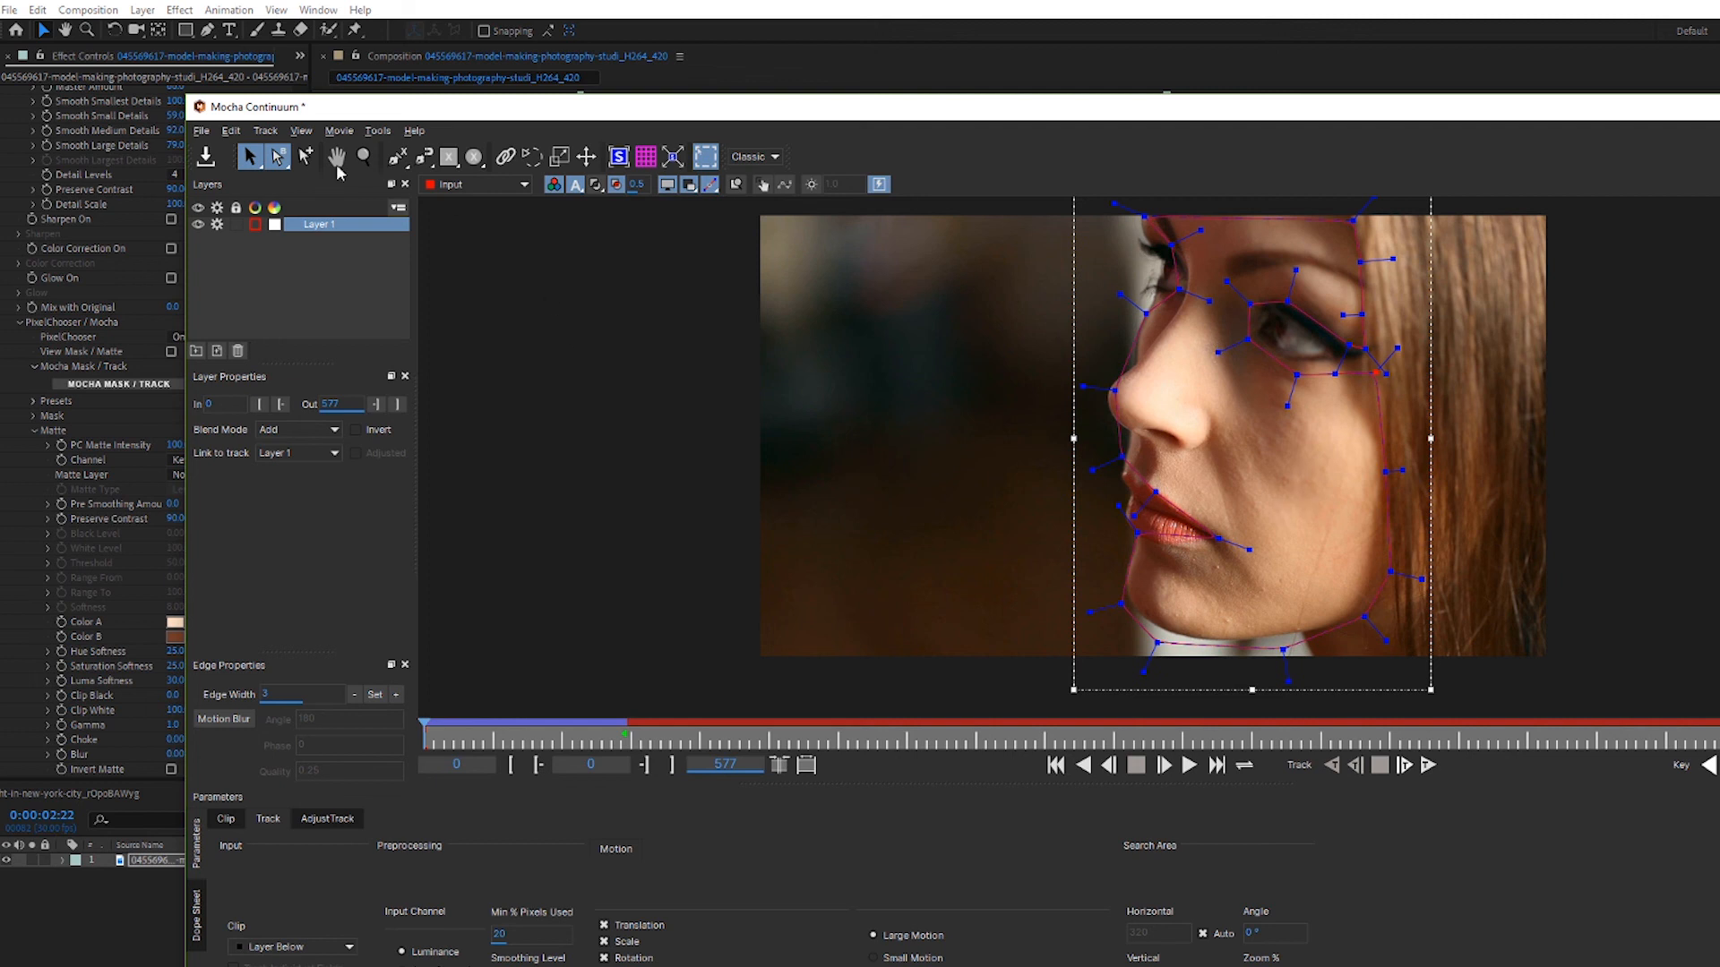
pyautogui.click(218, 152)
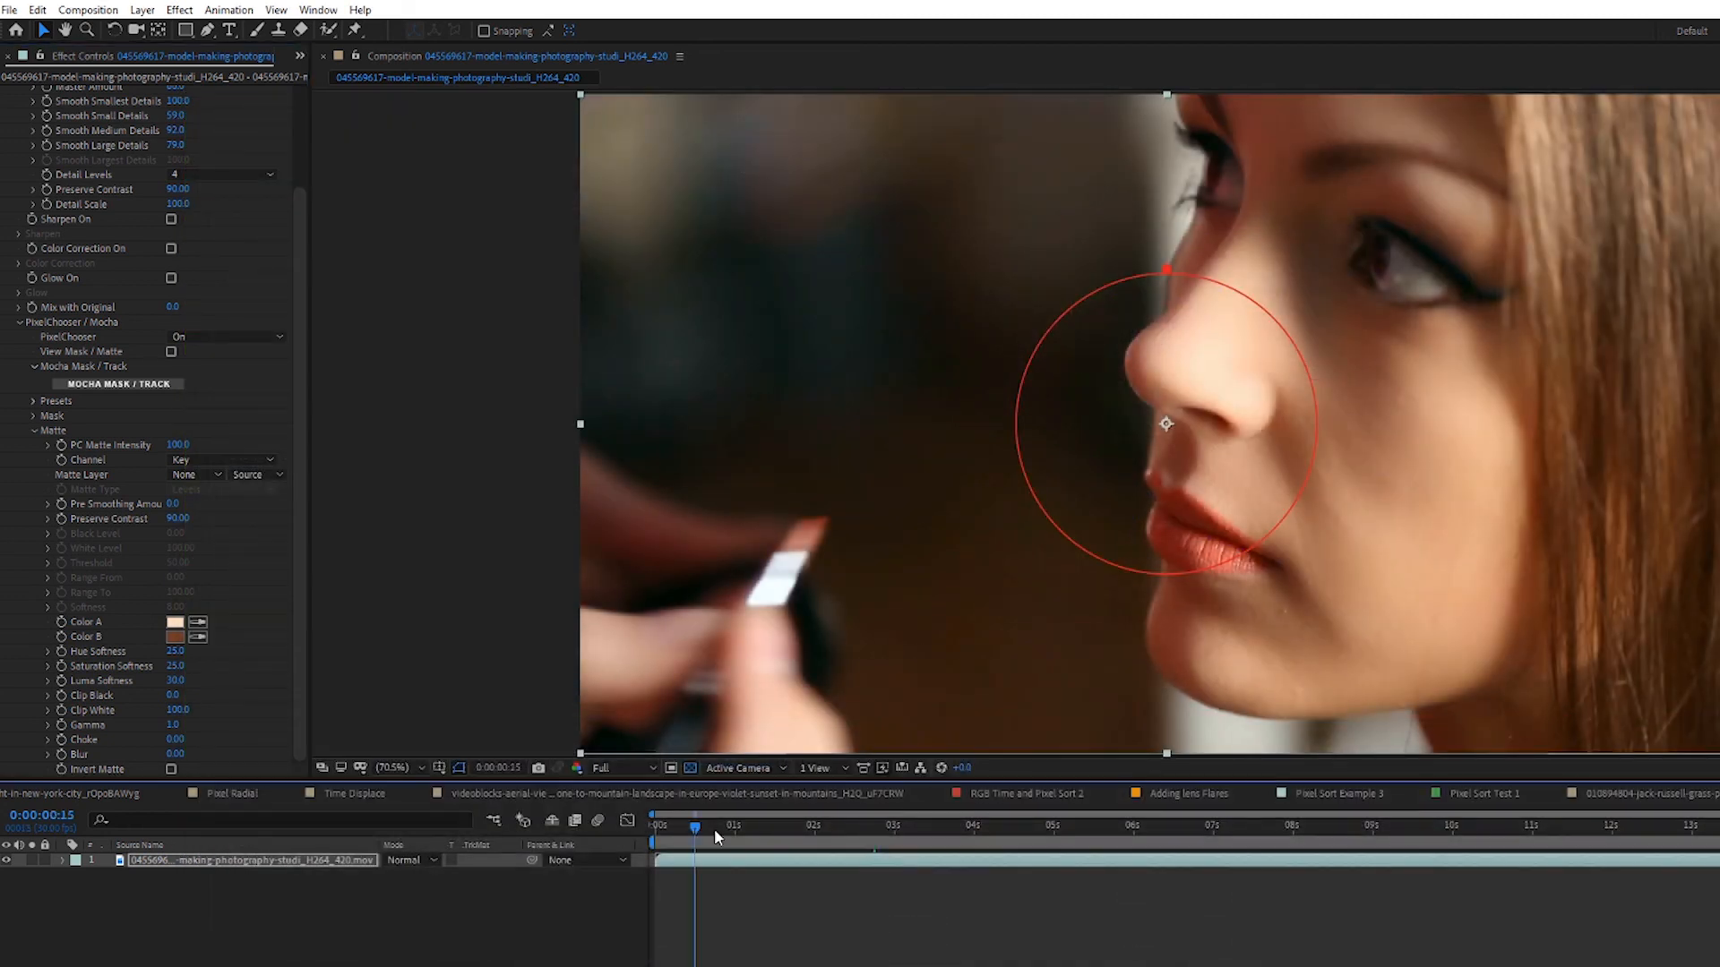
# Go to 0:00:00:26 and set the Feather of the Beauty Studio PixelChooser mask to 23.
pyautogui.moveTo(713, 829); pyautogui.dragTo(725, 833)
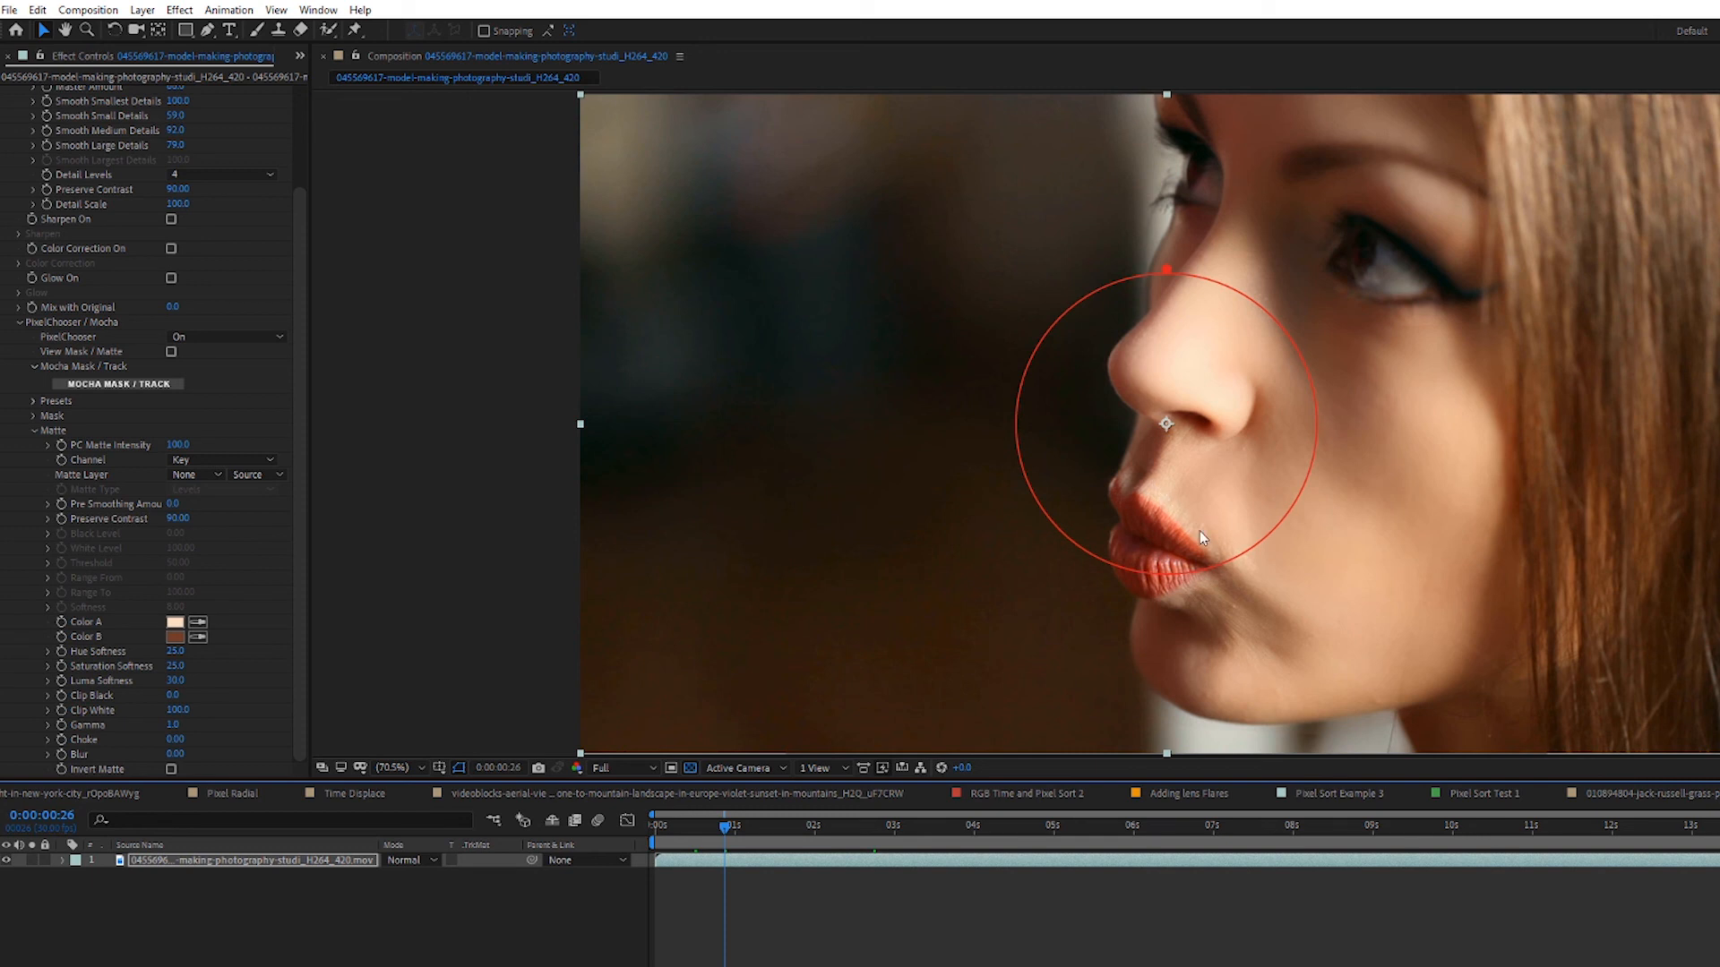
pyautogui.click(32, 417)
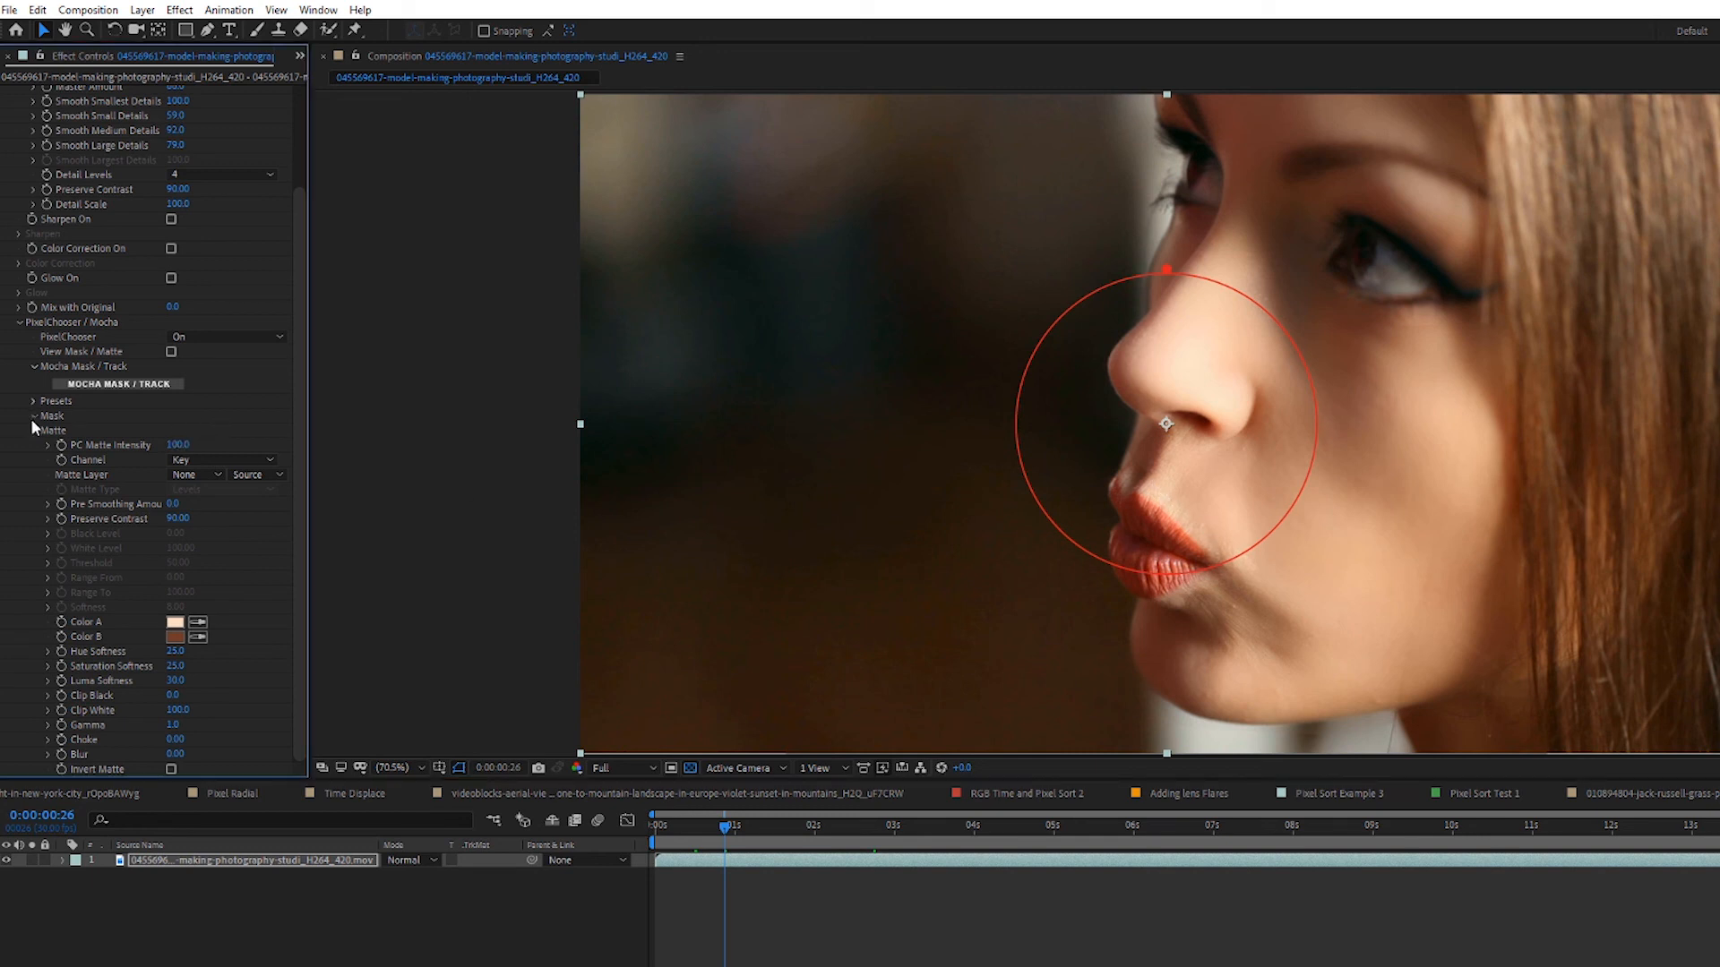
pyautogui.scroll(-1, 134, 565)
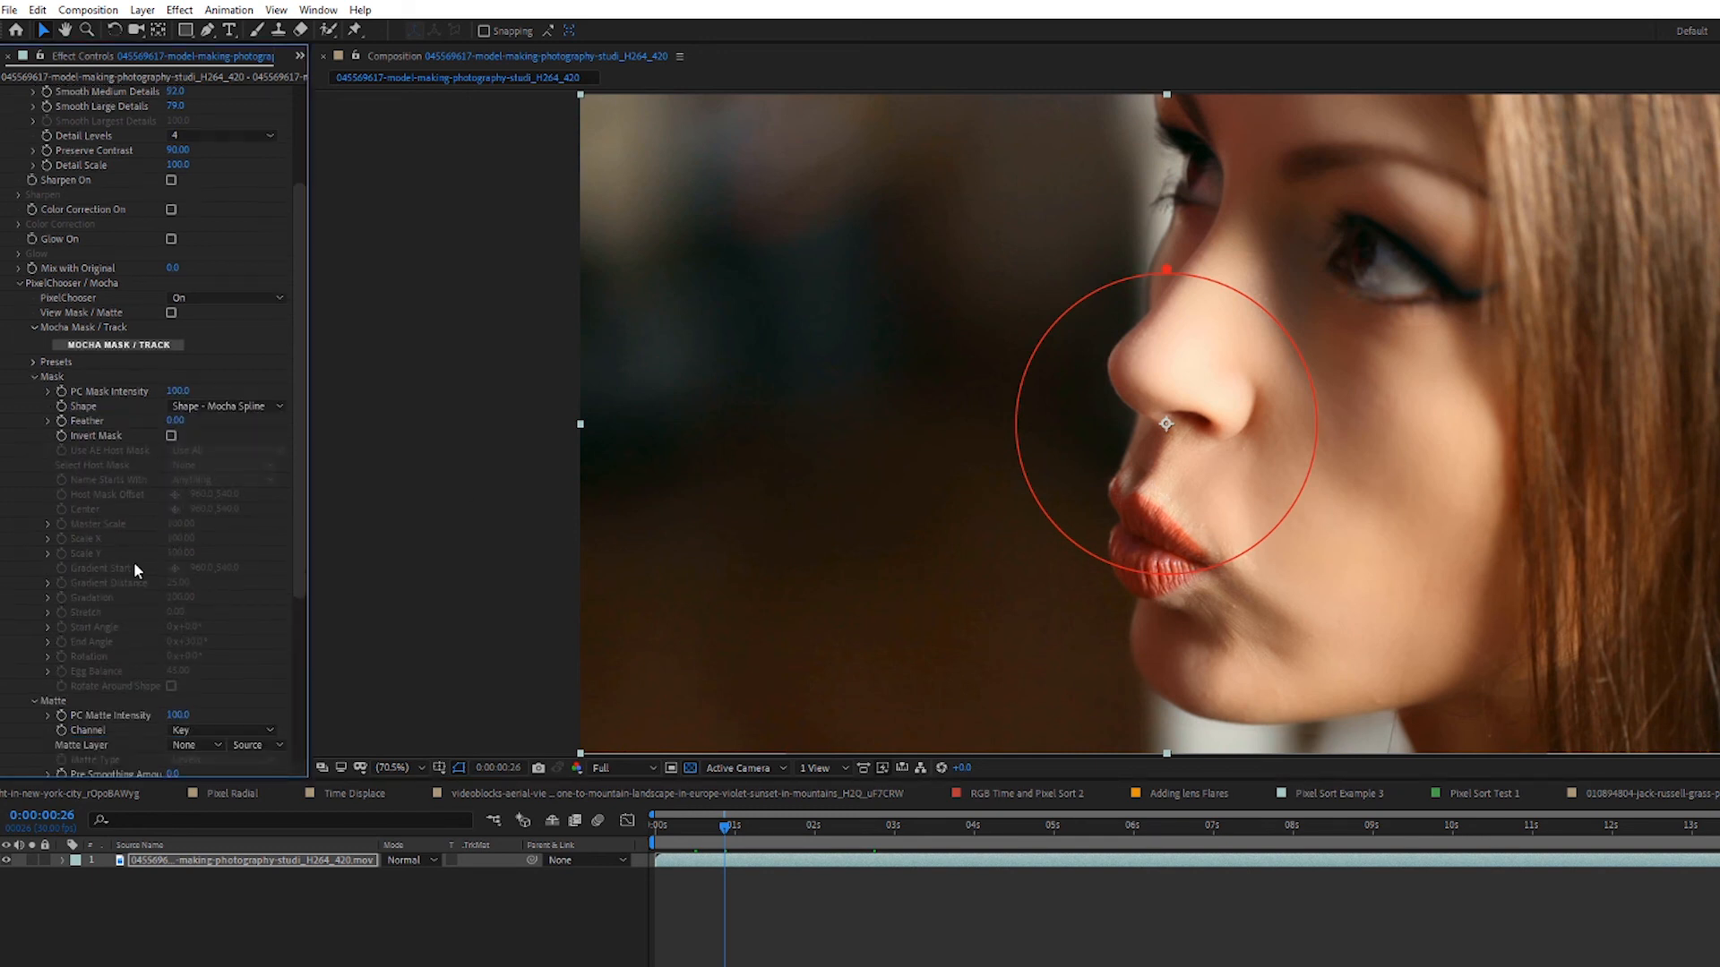
pyautogui.scroll(-7, 238, 584)
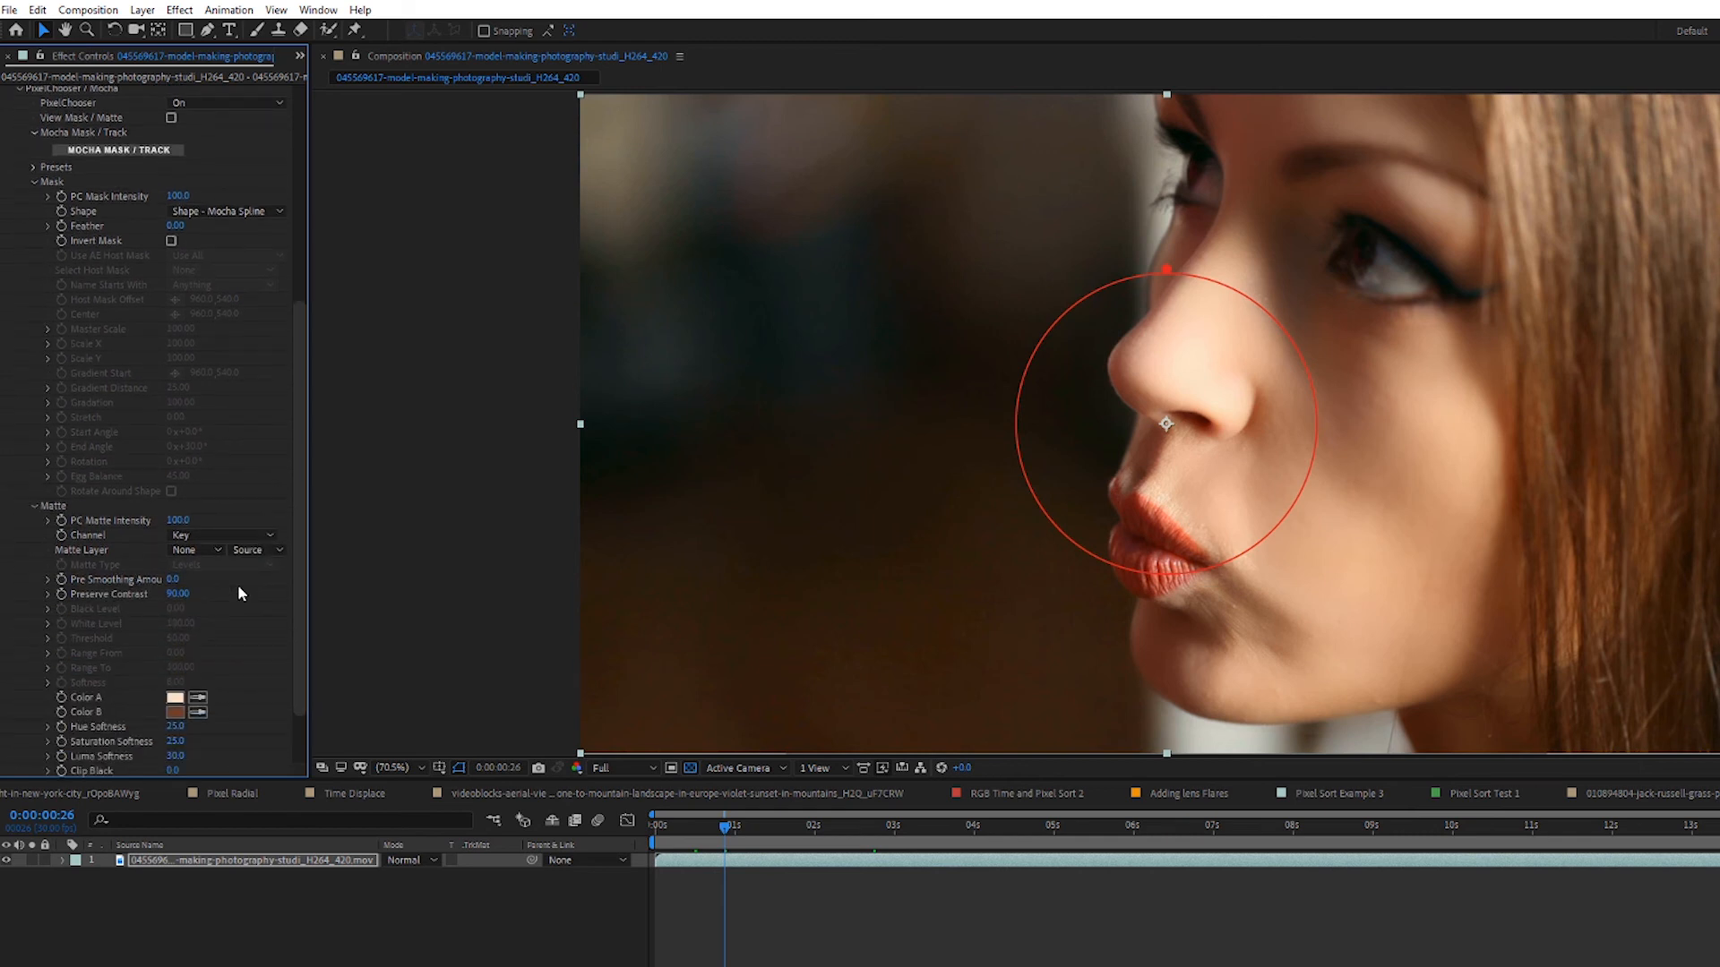
pyautogui.scroll(4, 238, 592)
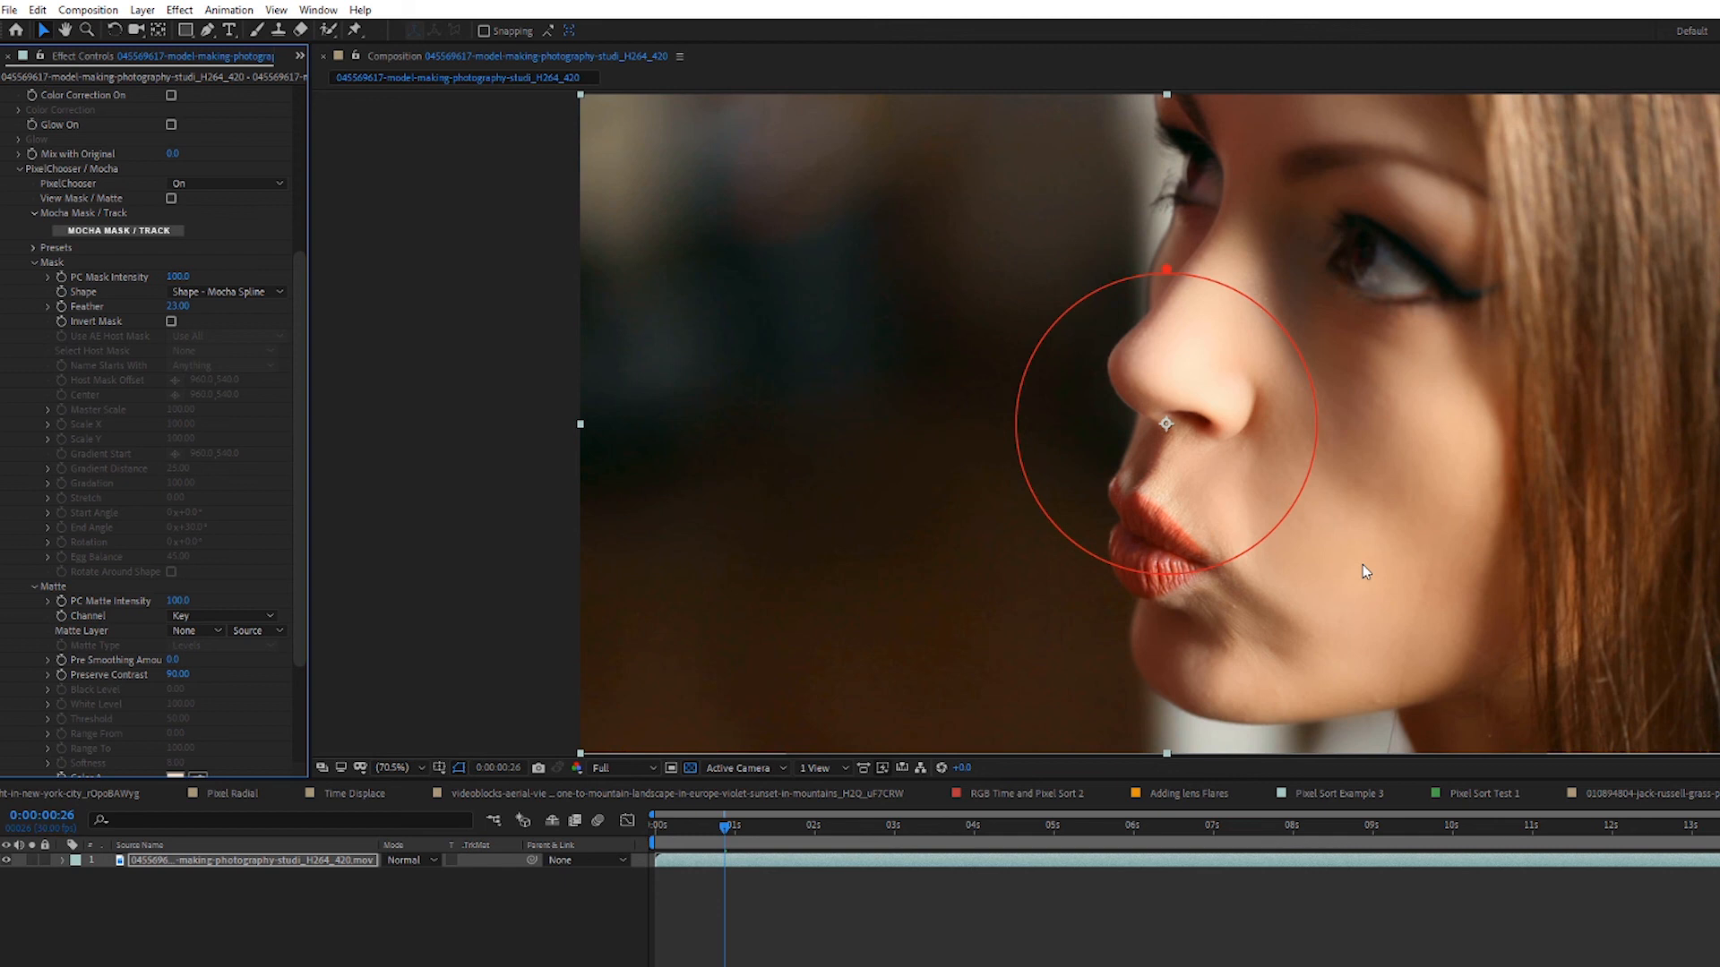
pyautogui.scroll(5, 99, 448)
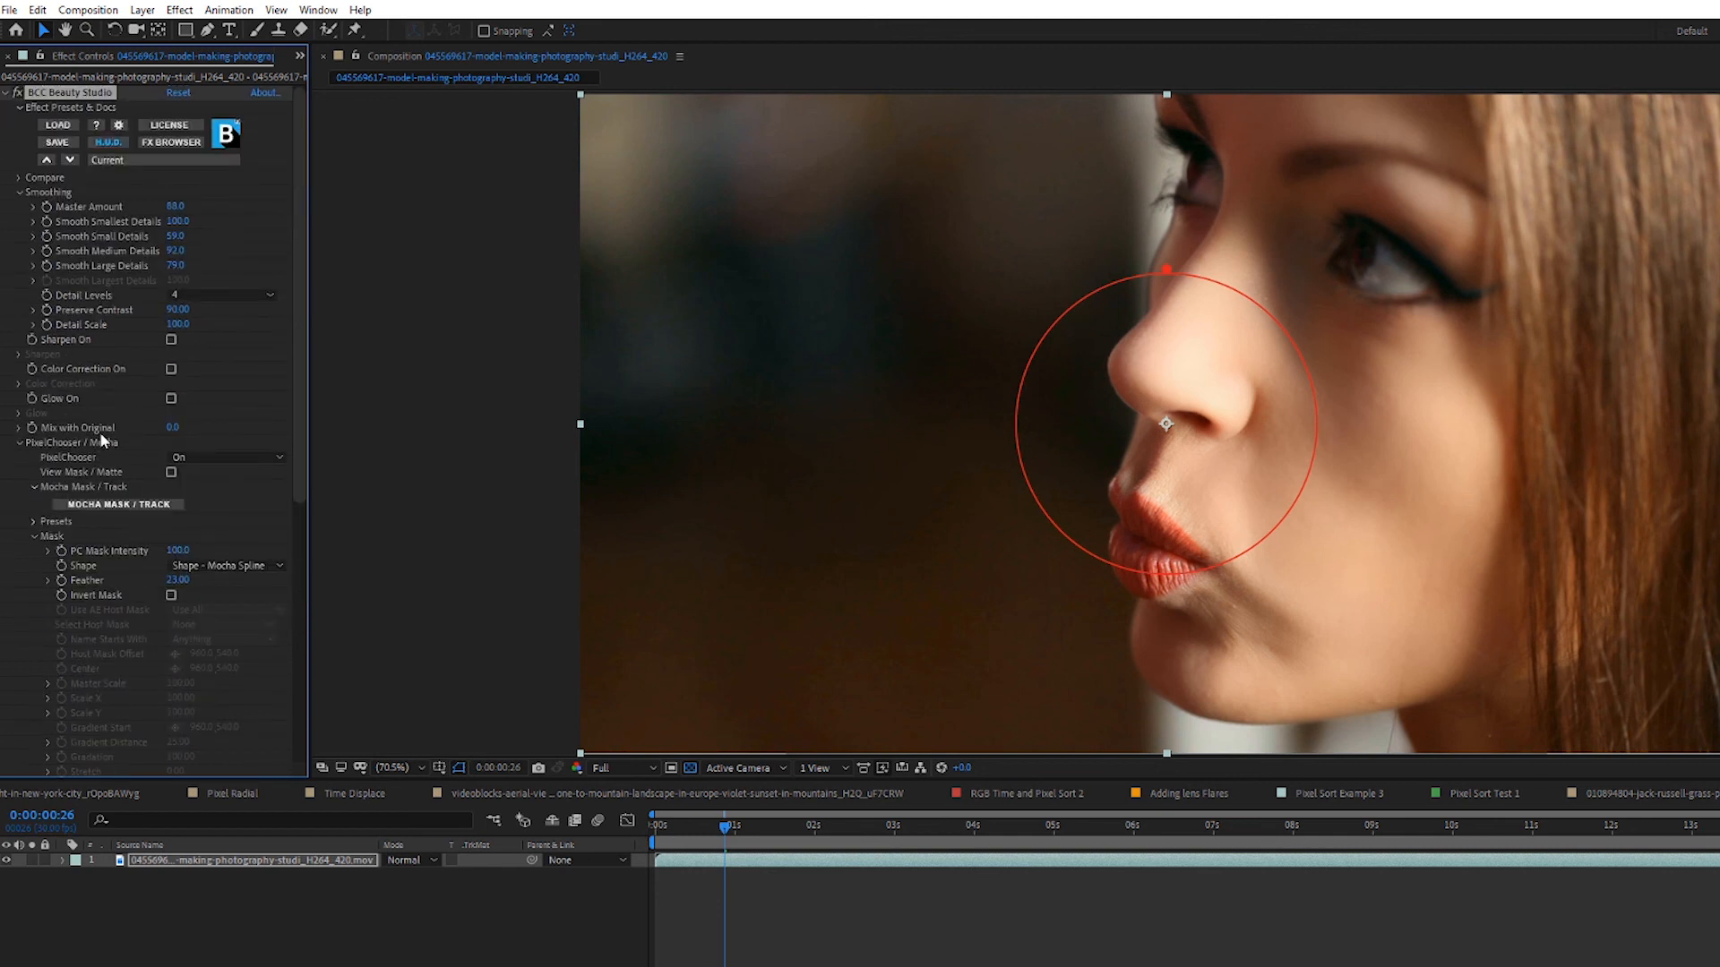
# Open the Lens Flare Point Tracker composition and move the playhead to 0:00:09:20.
pyautogui.click(300, 56)
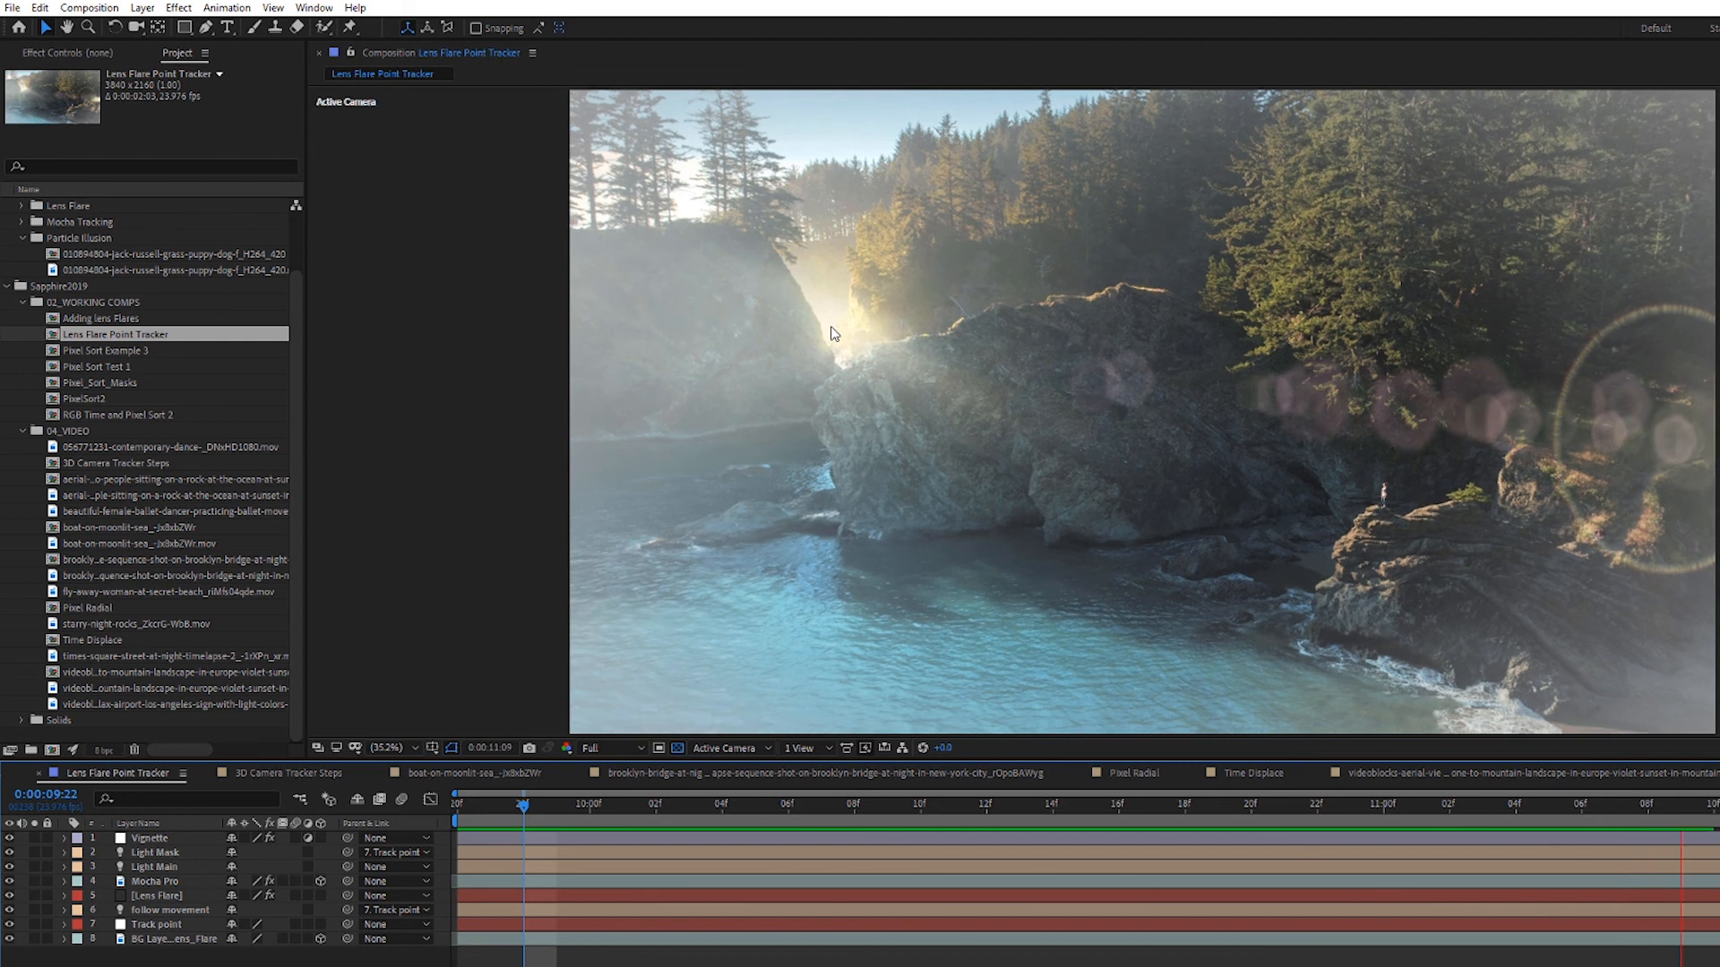
pyautogui.moveTo(1674, 817); pyautogui.dragTo(452, 833)
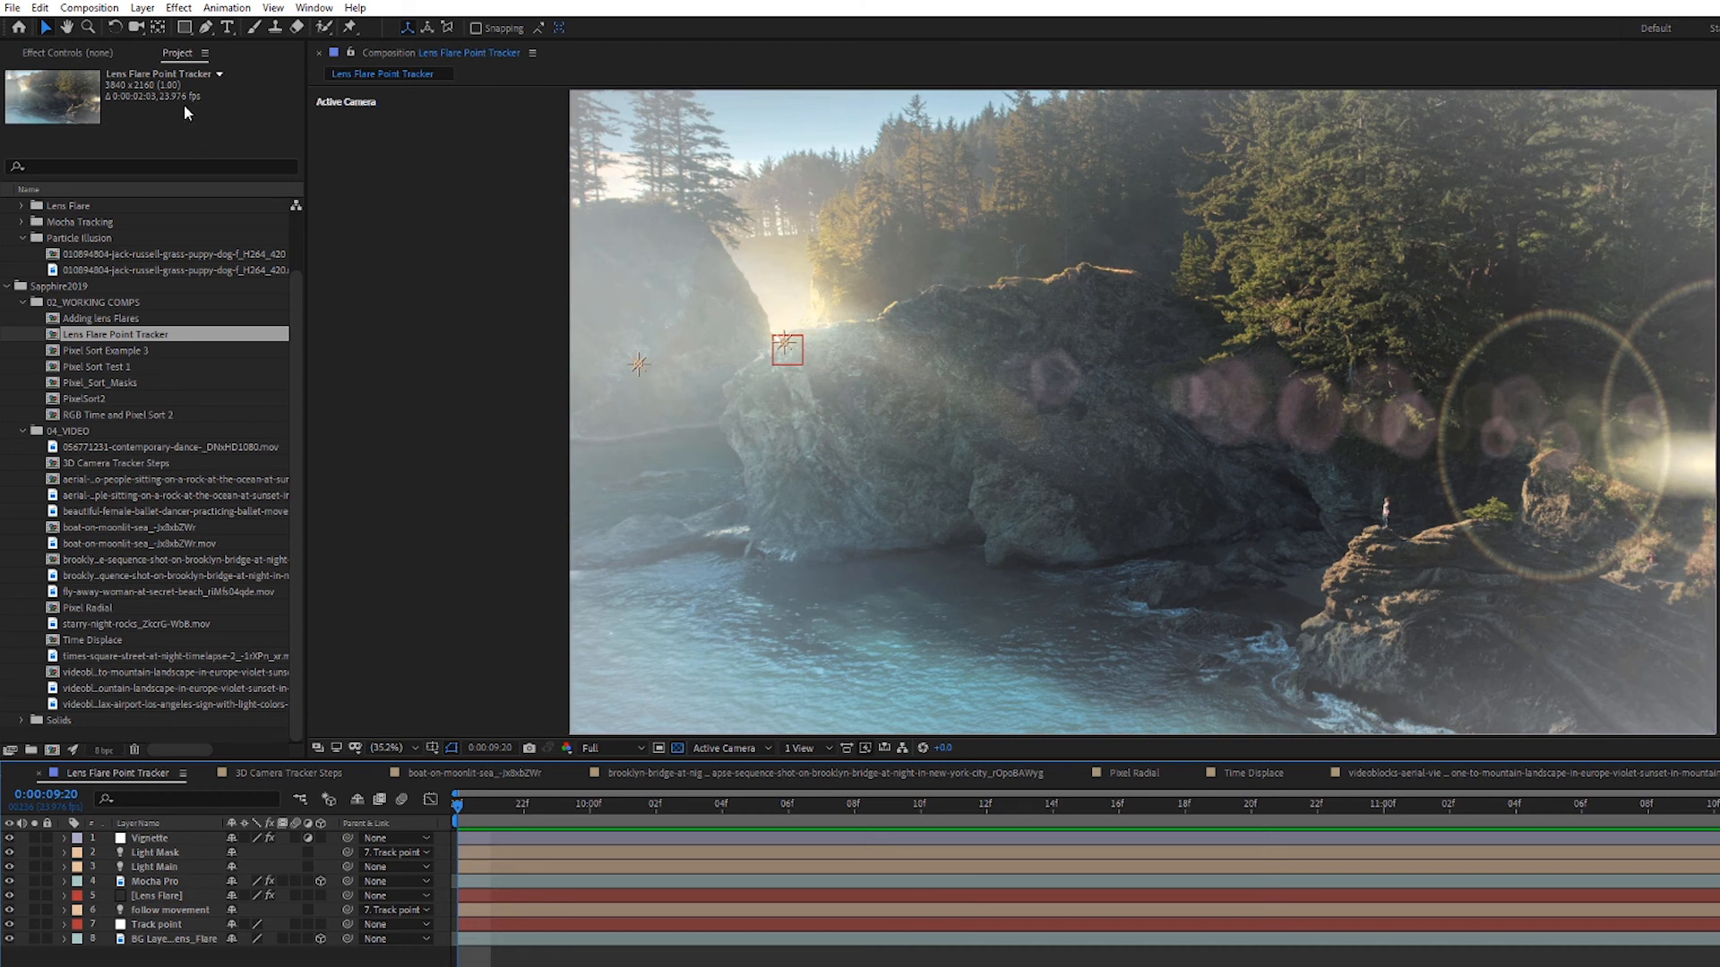
# Examine the effect settings of the background, Track point, follow movement, Lens Flare and Mocha Pro layers one after another.
pyautogui.click(57, 58)
pyautogui.click(155, 940)
pyautogui.click(159, 925)
pyautogui.click(159, 912)
pyautogui.click(165, 892)
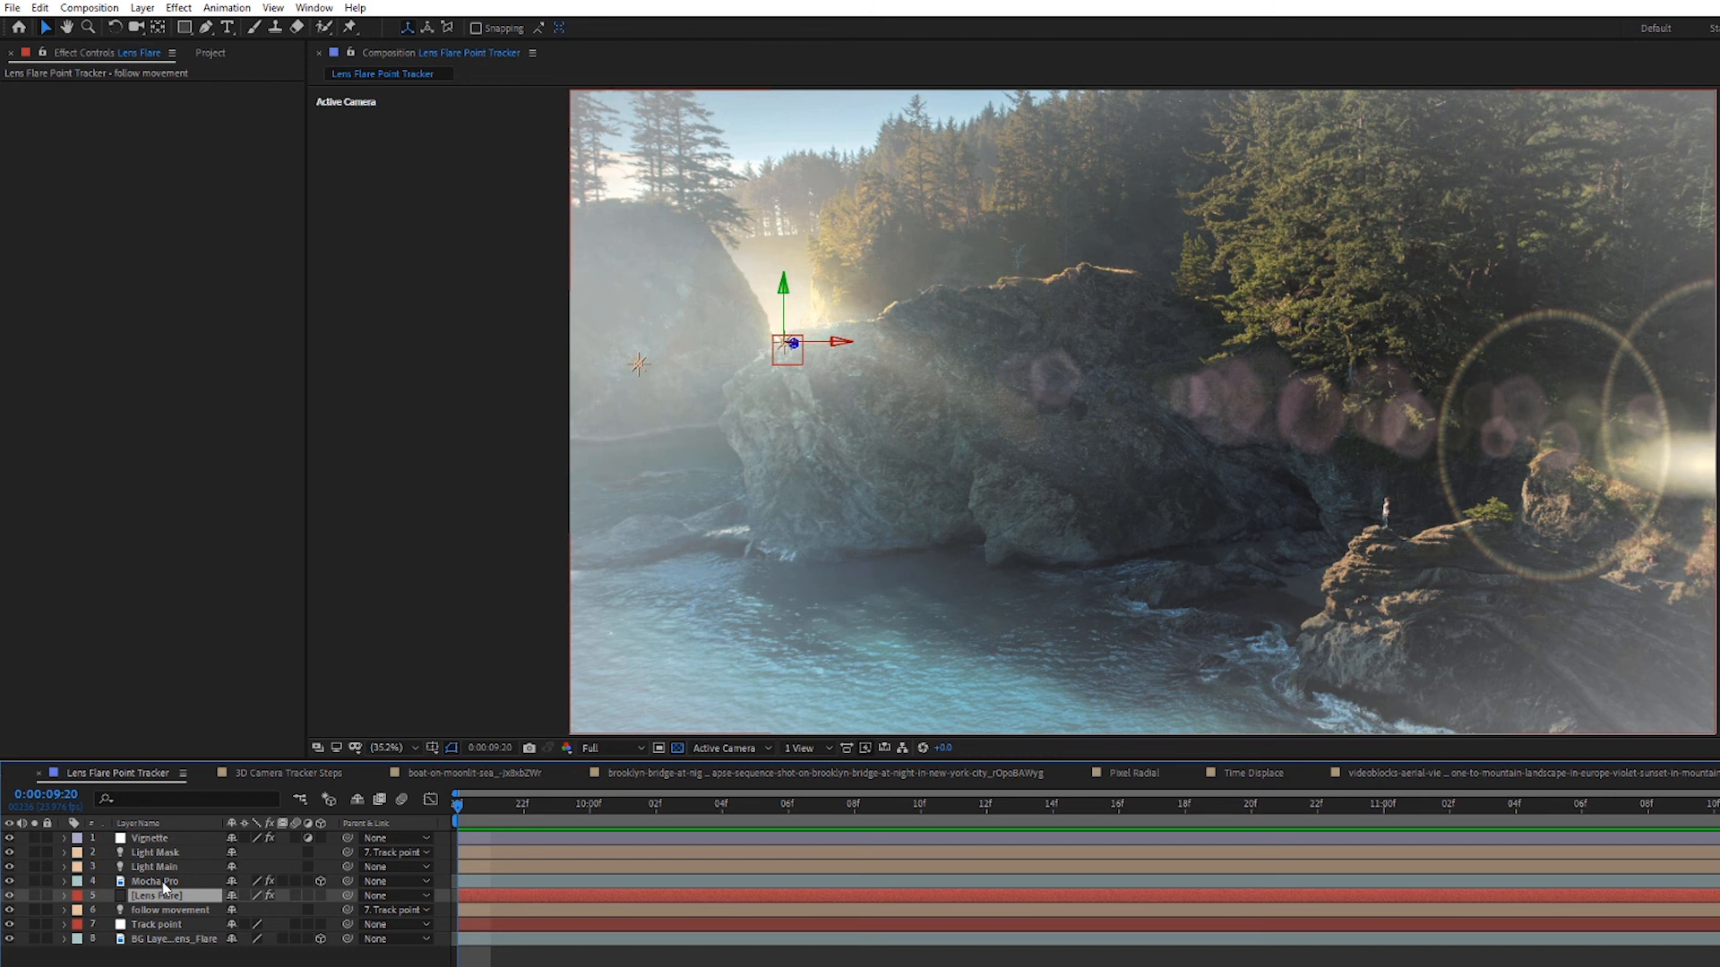
pyautogui.click(159, 881)
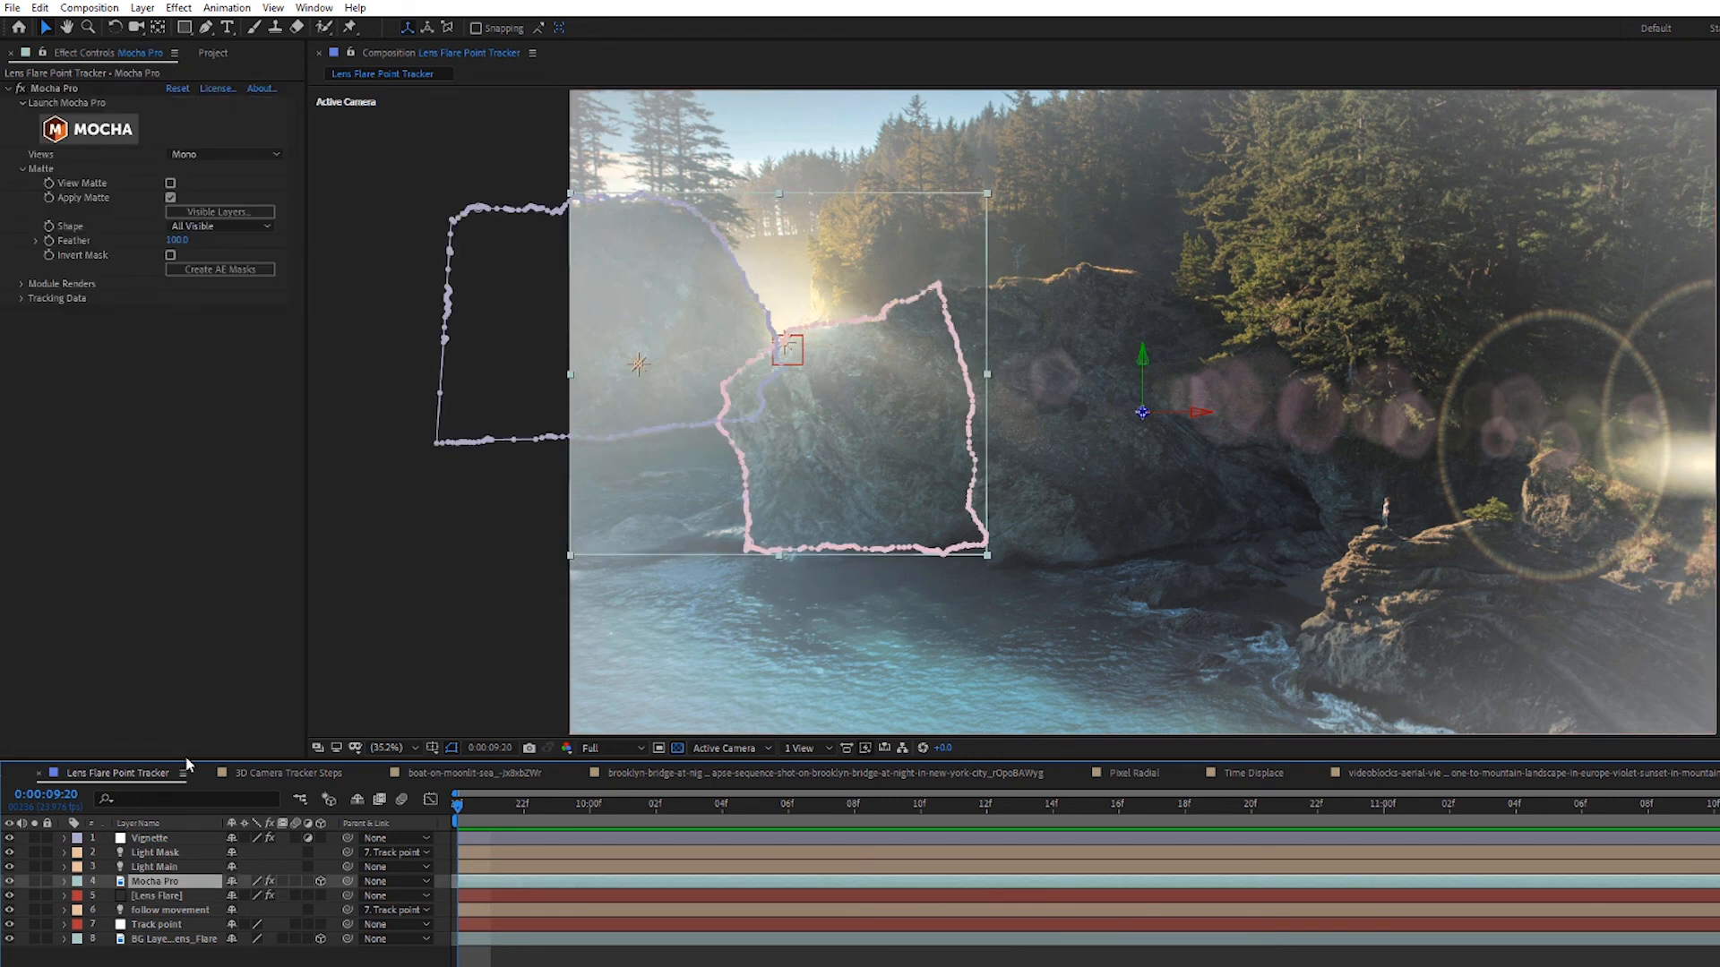
# Open the Lens Flare layer's lens for editing and set Source Streak a to Size 1.105 and Offset X -0.120, keeping its colour.
pyautogui.click(170, 895)
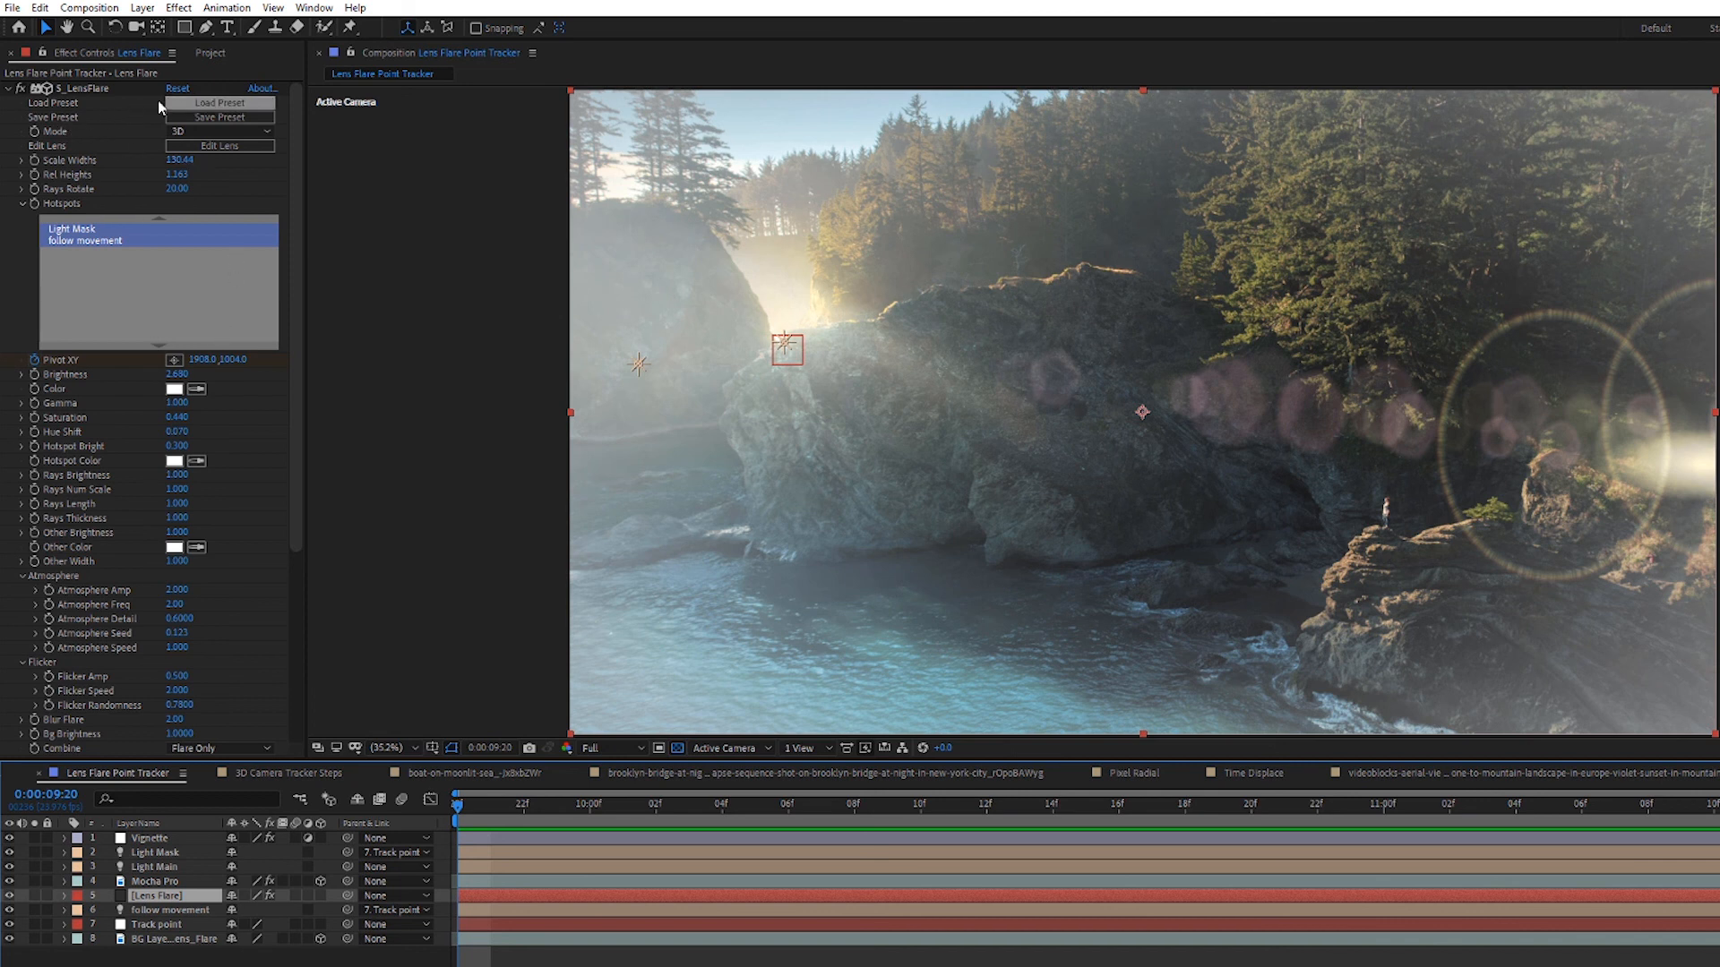
pyautogui.click(211, 149)
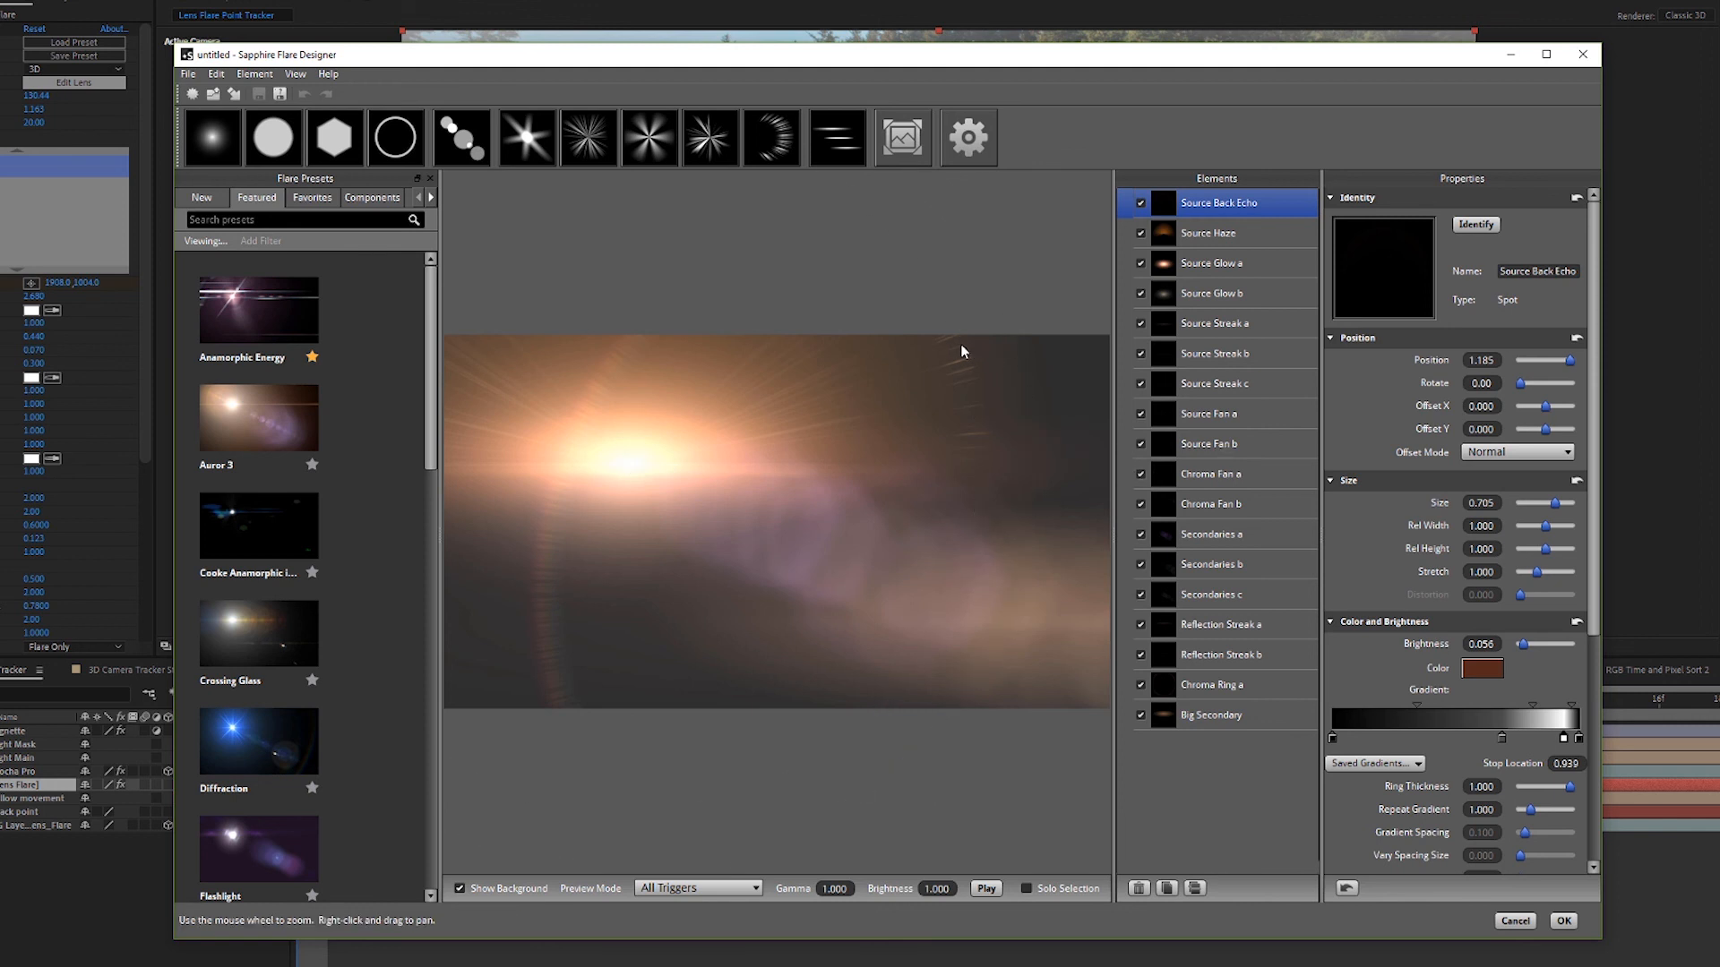
pyautogui.click(1224, 324)
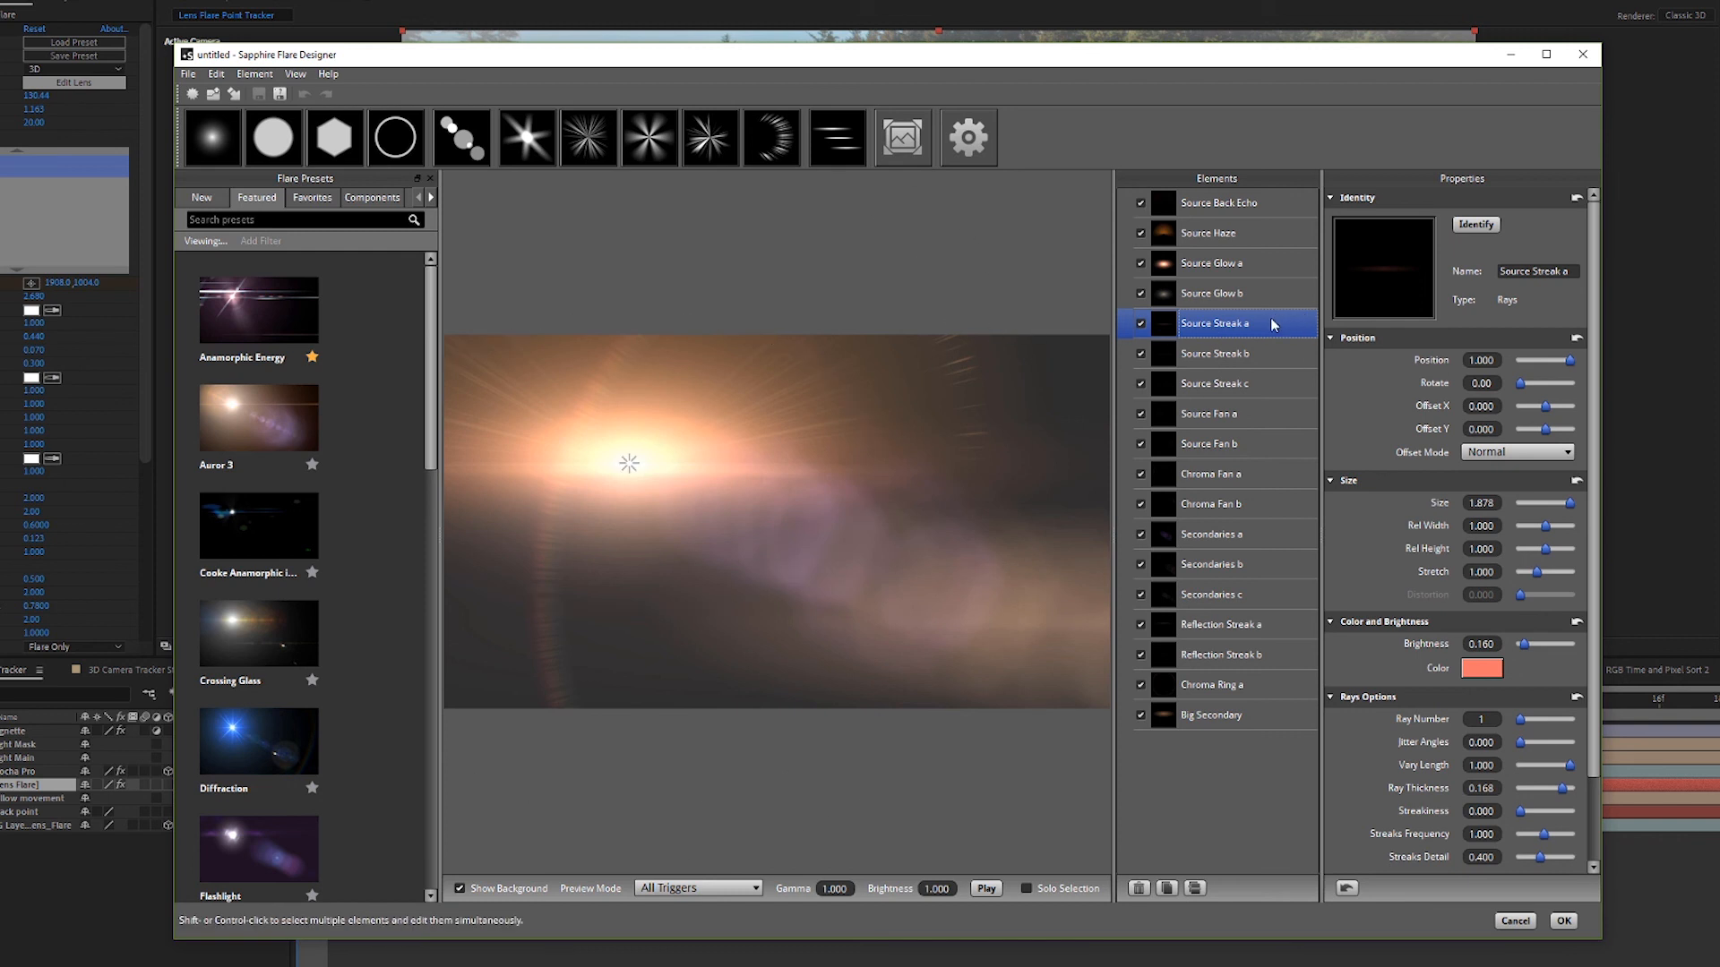
pyautogui.moveTo(1570, 504)
pyautogui.mouseDown()
pyautogui.moveTo(1545, 511)
pyautogui.moveTo(1561, 509)
pyautogui.mouseUp()
pyautogui.moveTo(1569, 411); pyautogui.dragTo(1568, 412)
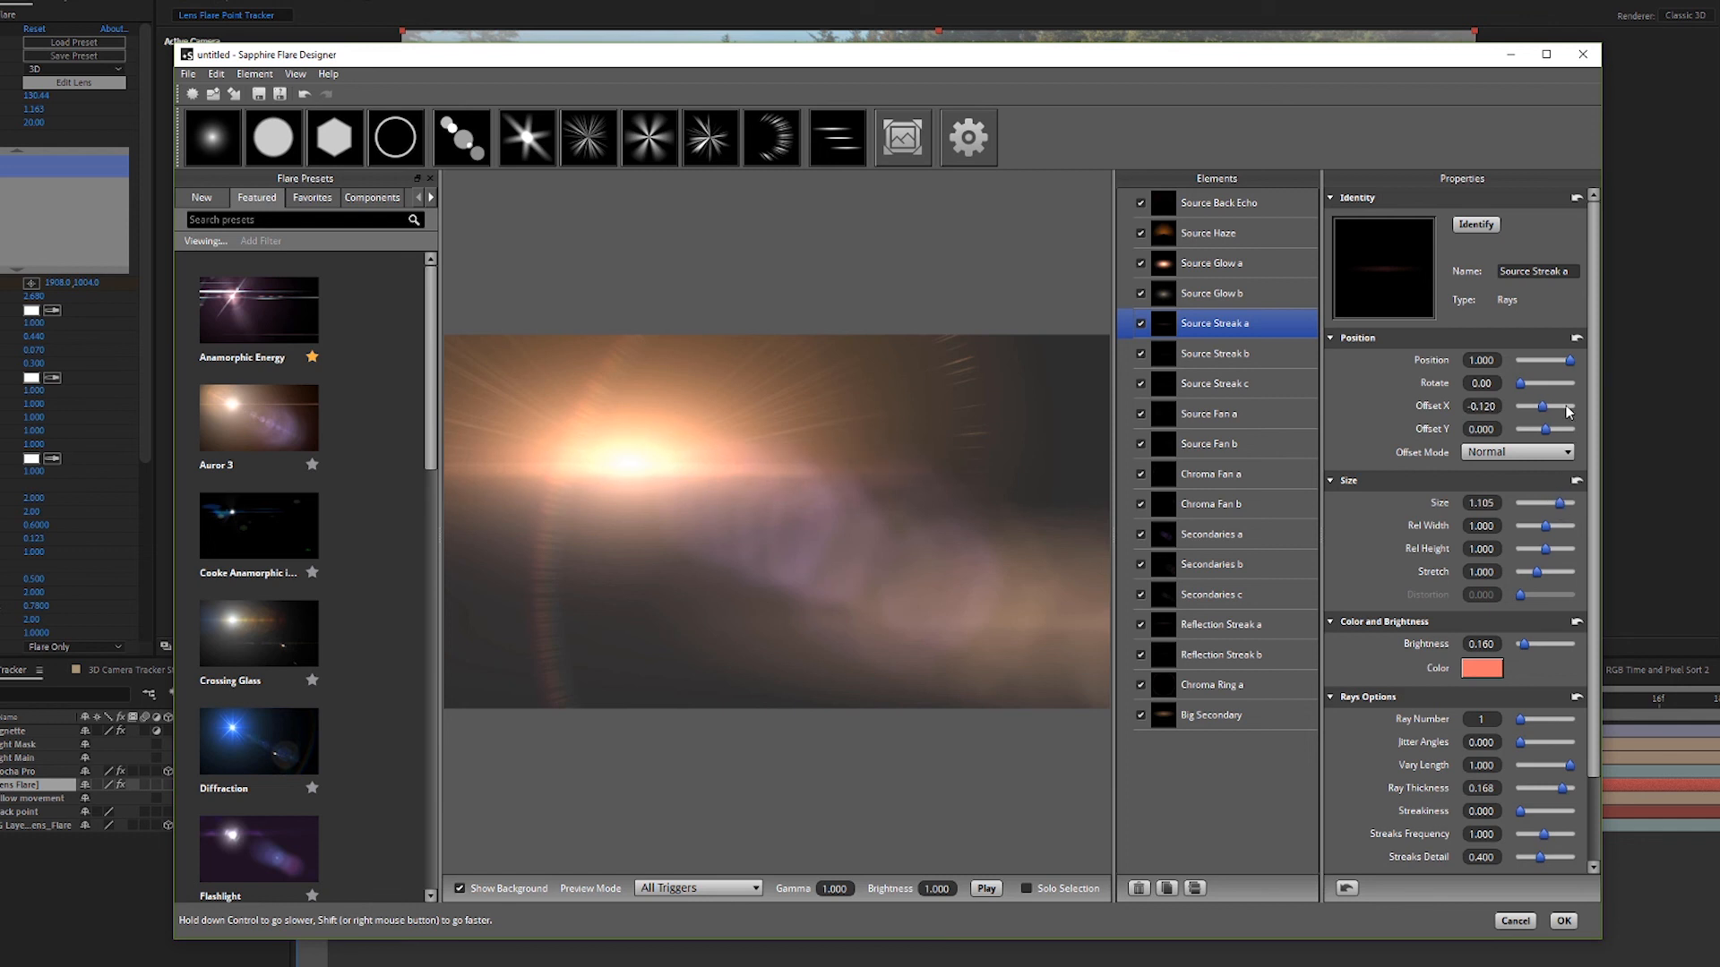
pyautogui.click(1482, 670)
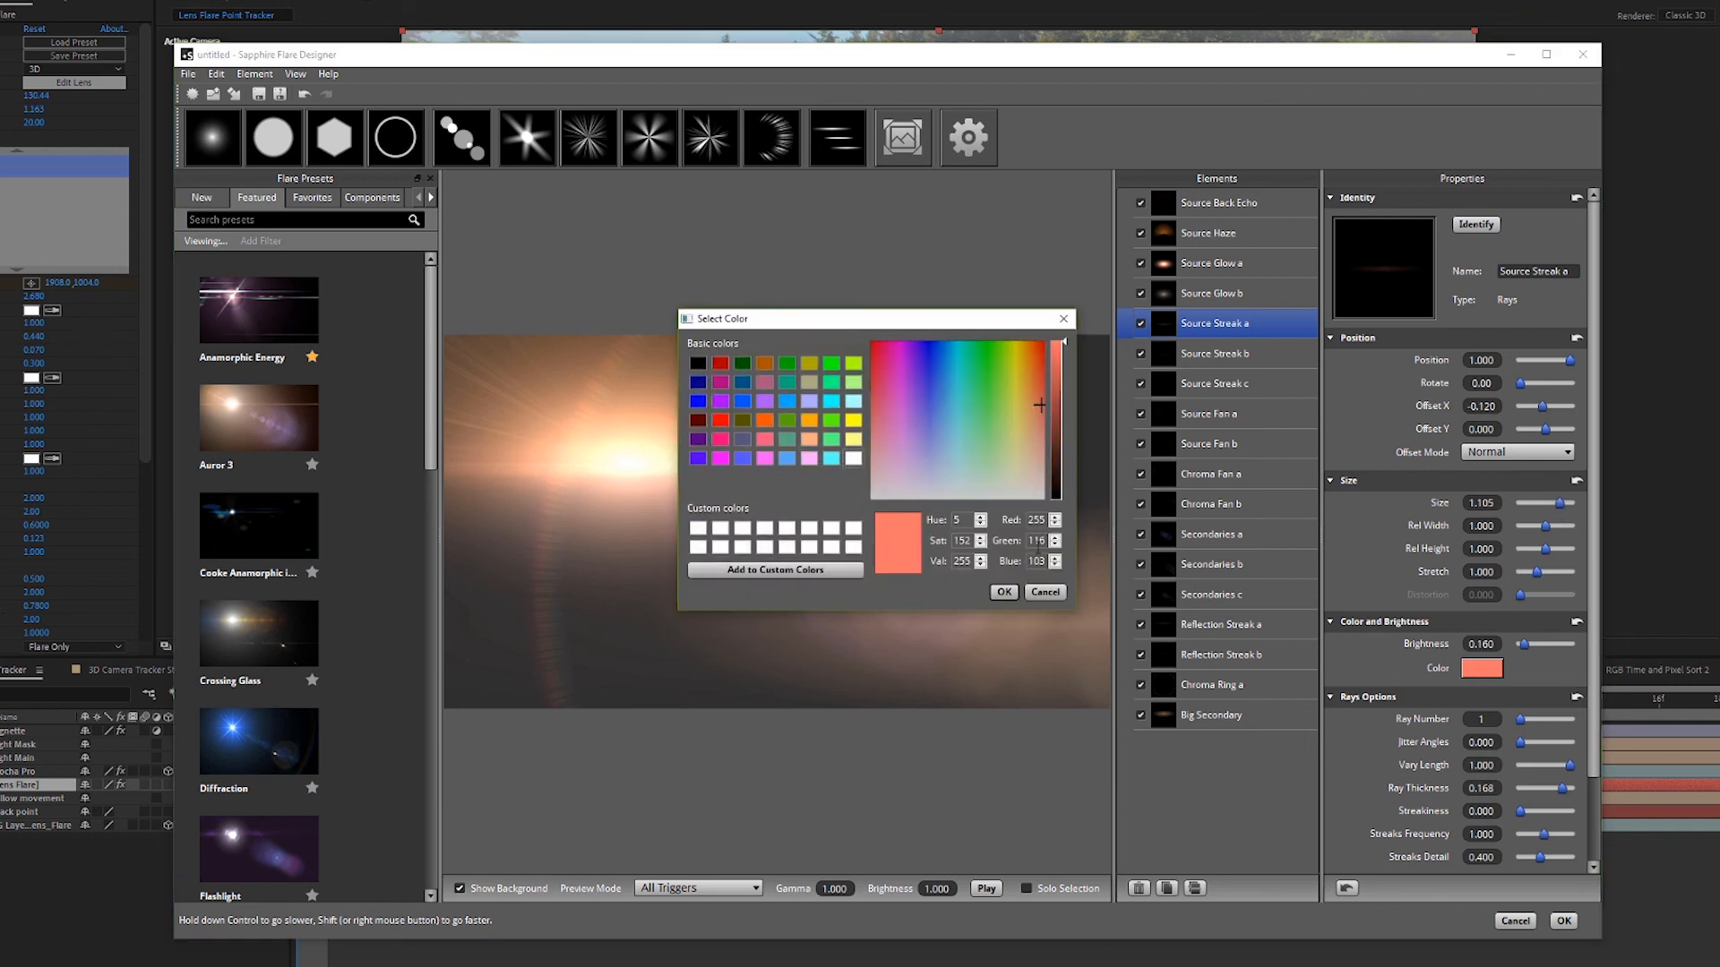
pyautogui.click(1005, 588)
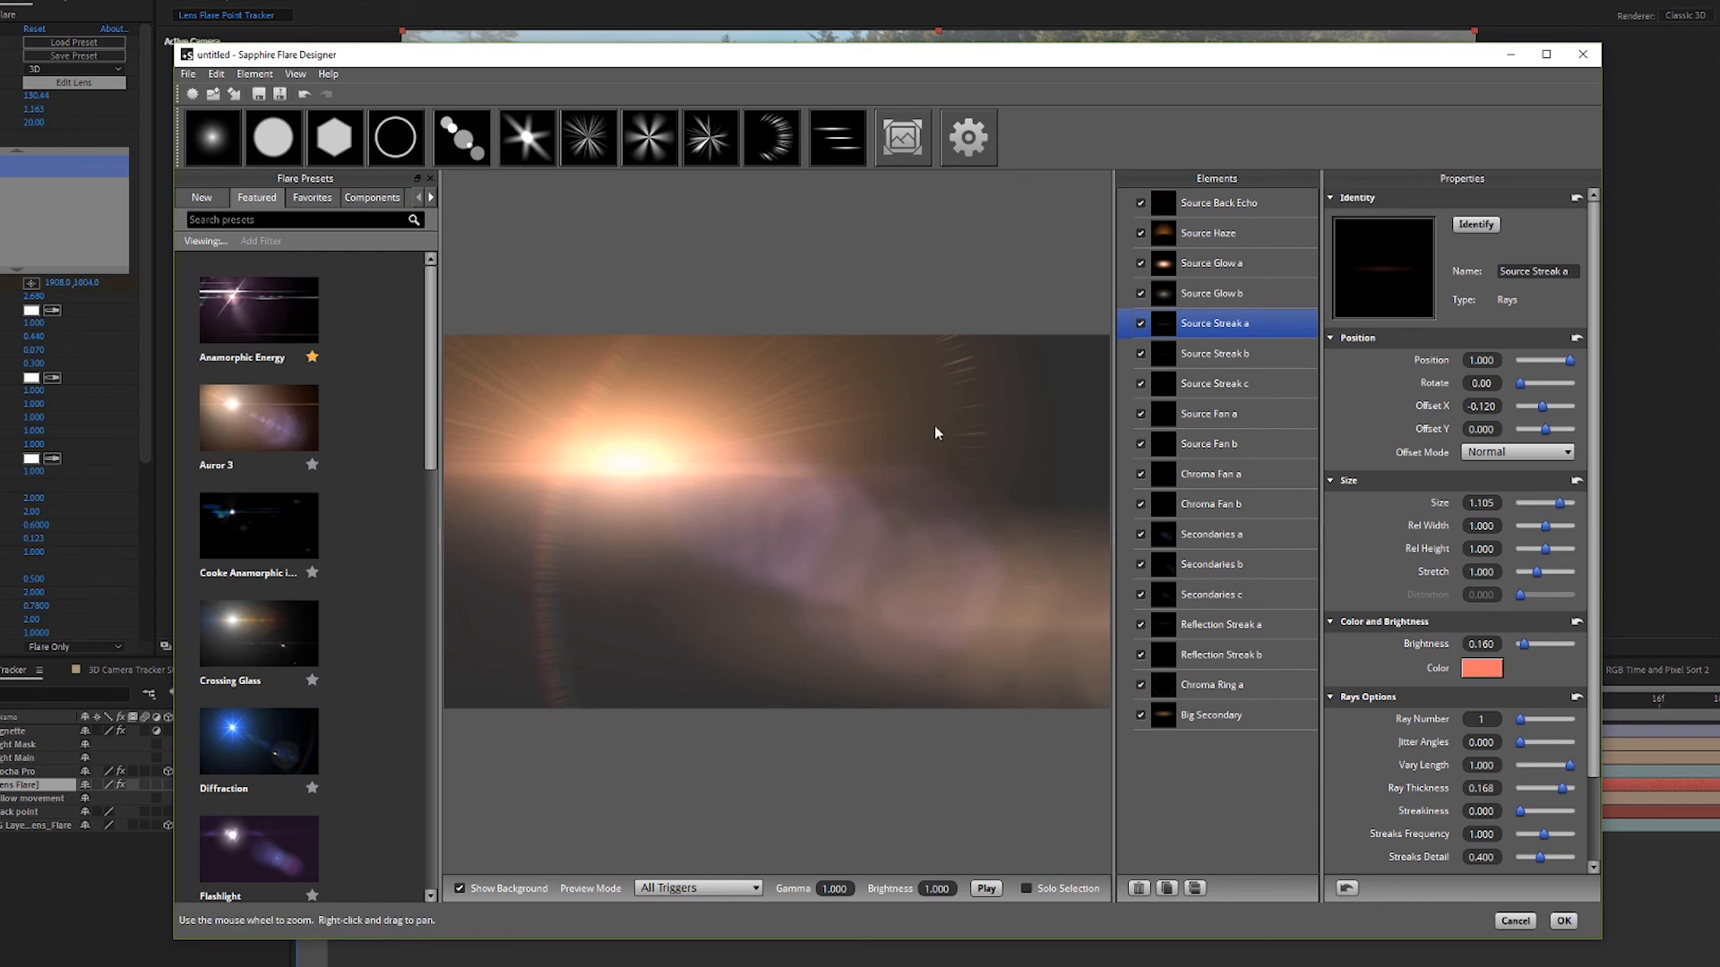
# Add a Chroma Ring element with Ring Thickness 0.080 and Repeat Gradient 0.940, accept the edited flare and preview the composition.
pyautogui.click(776, 134)
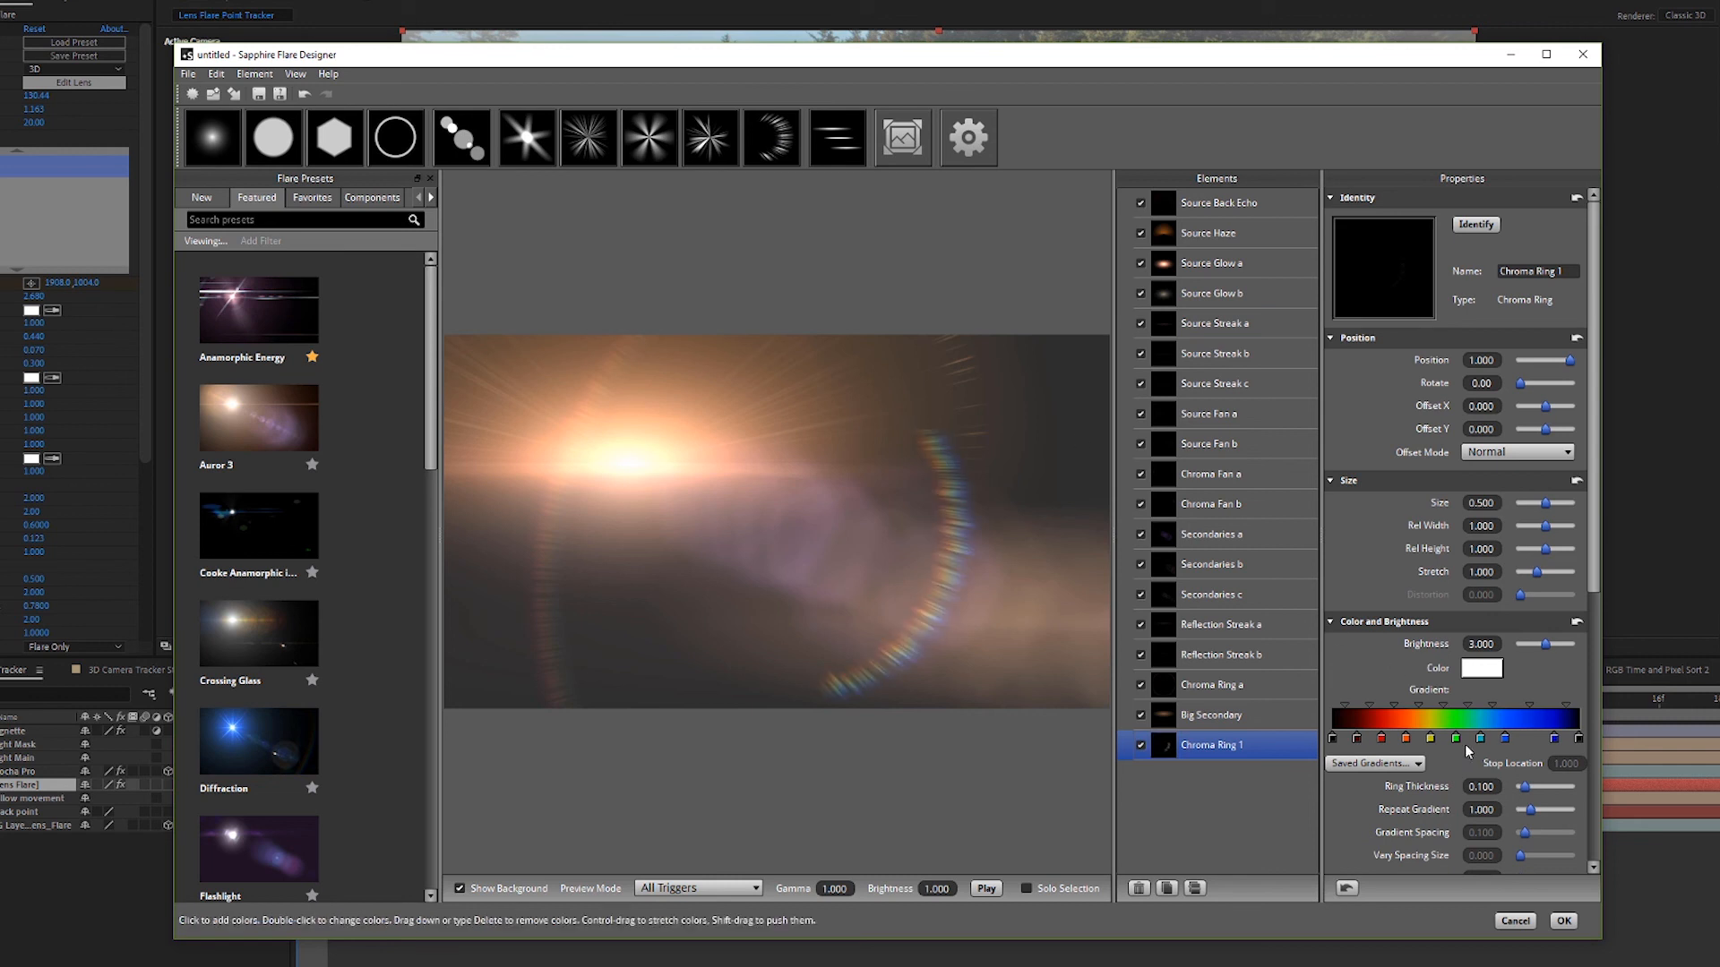
pyautogui.scroll(-3, 1471, 737)
pyautogui.scroll(-3, 1544, 706)
pyautogui.scroll(-2, 1562, 685)
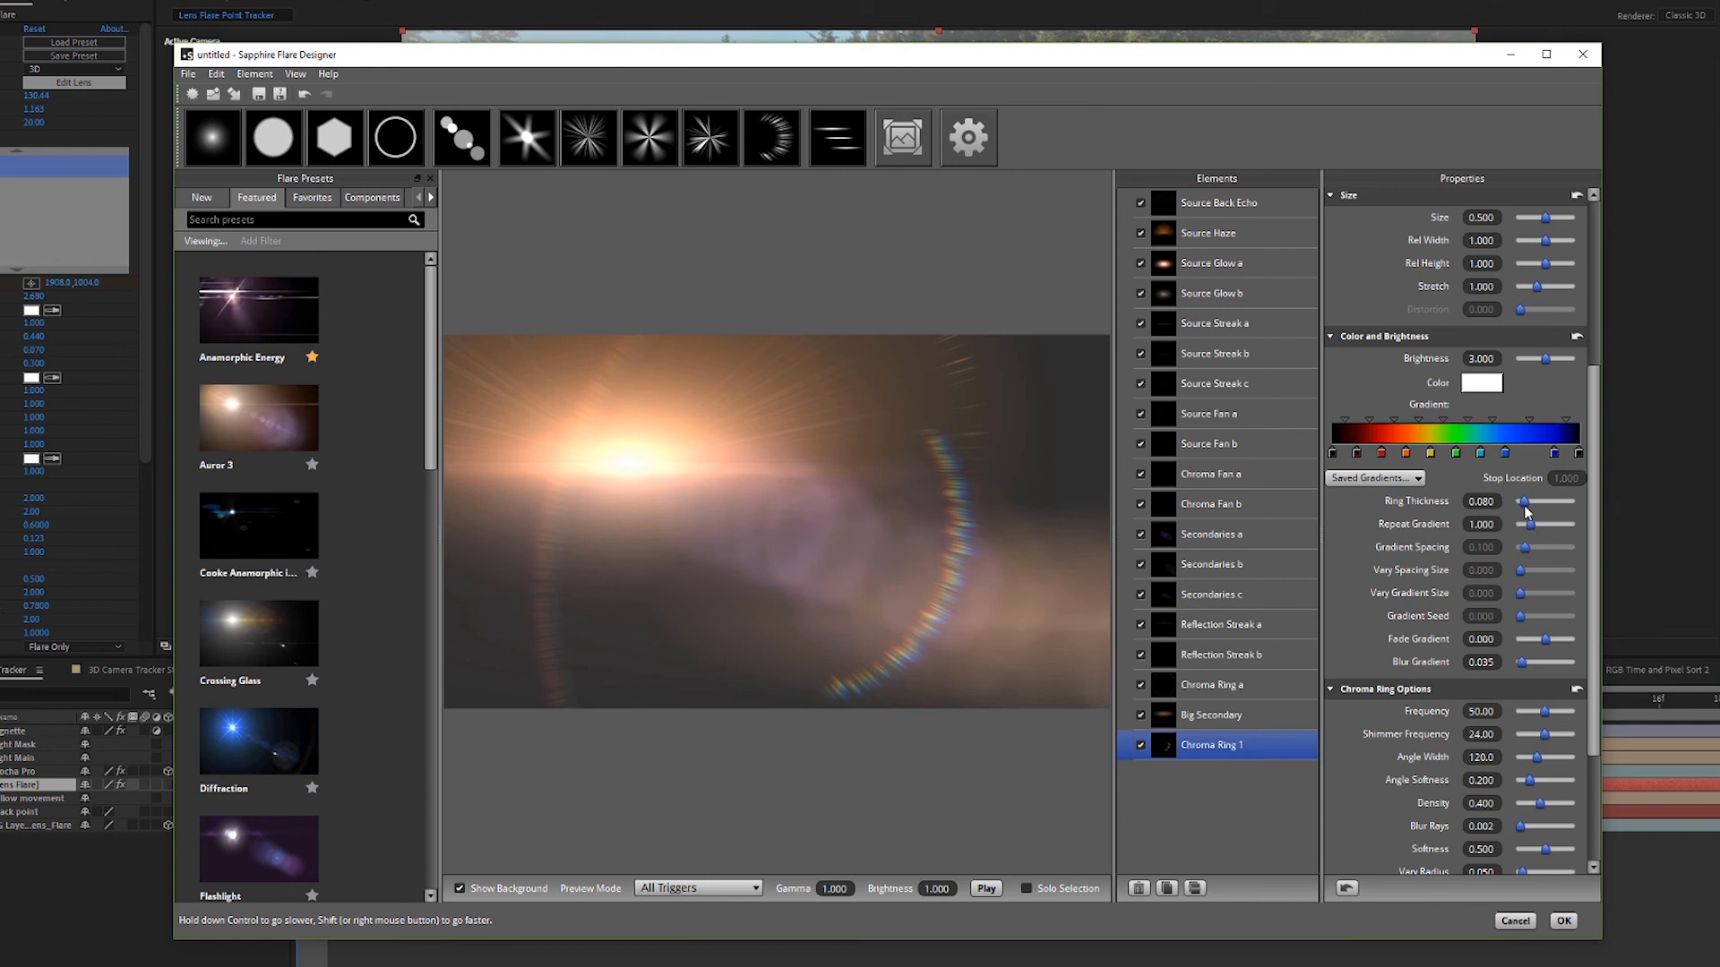
pyautogui.scroll(2, 1518, 580)
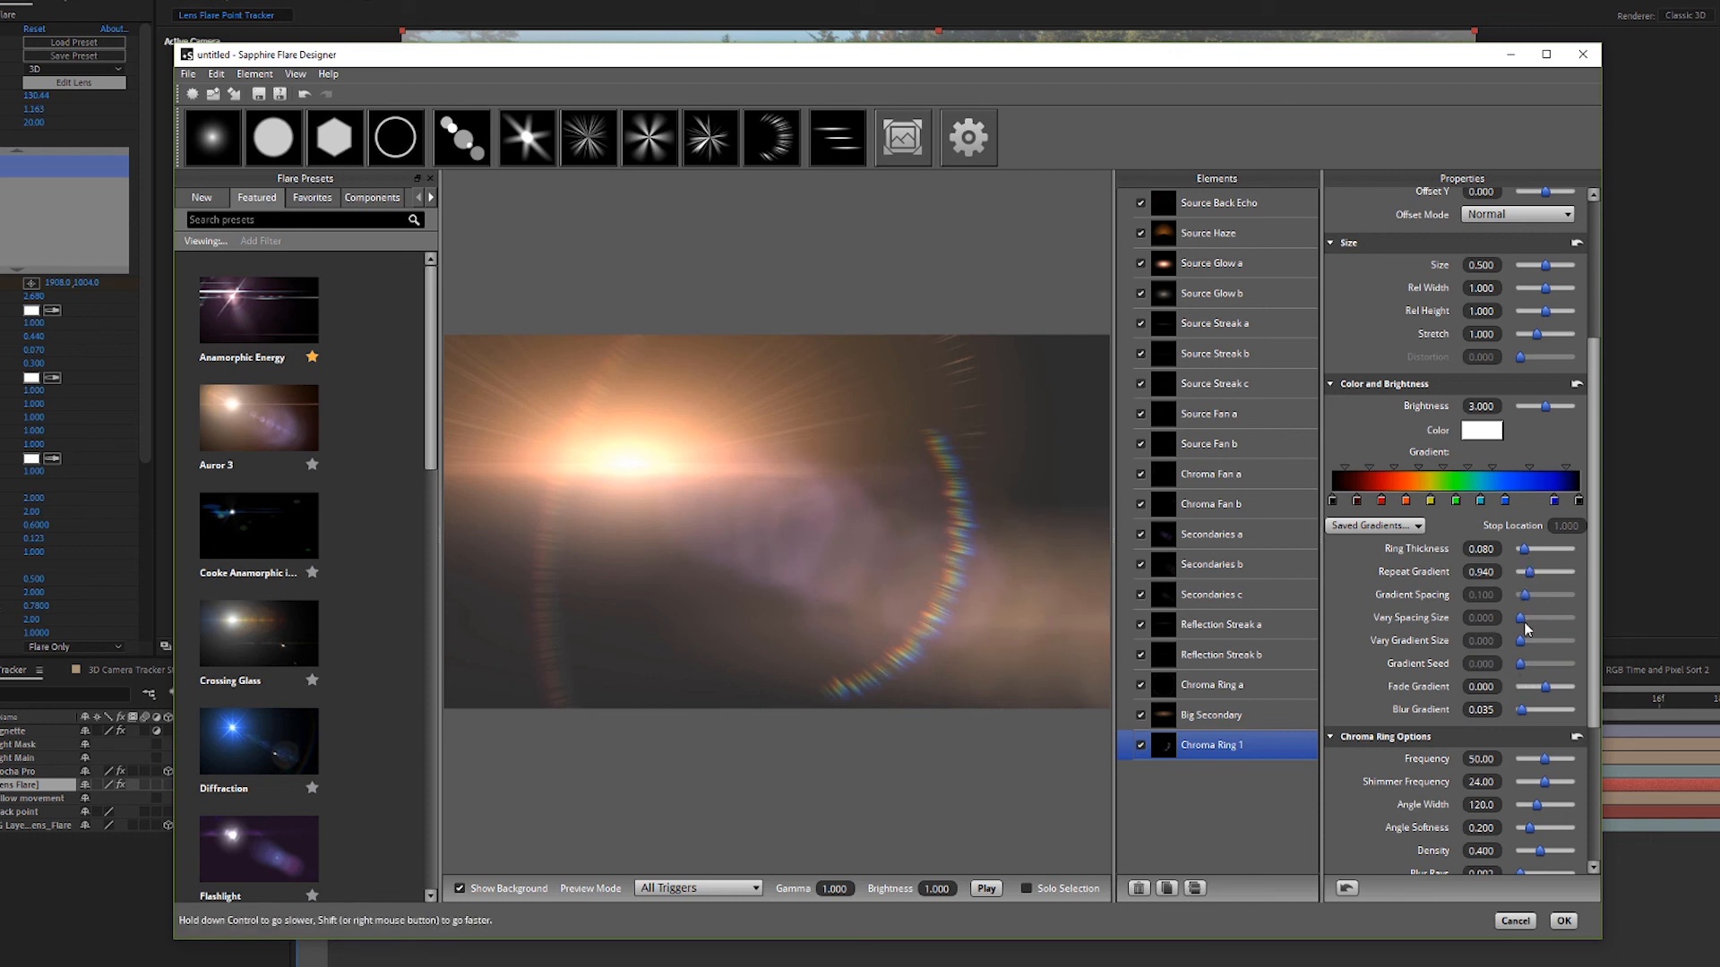
pyautogui.scroll(-2, 1527, 796)
pyautogui.scroll(-2, 1527, 796)
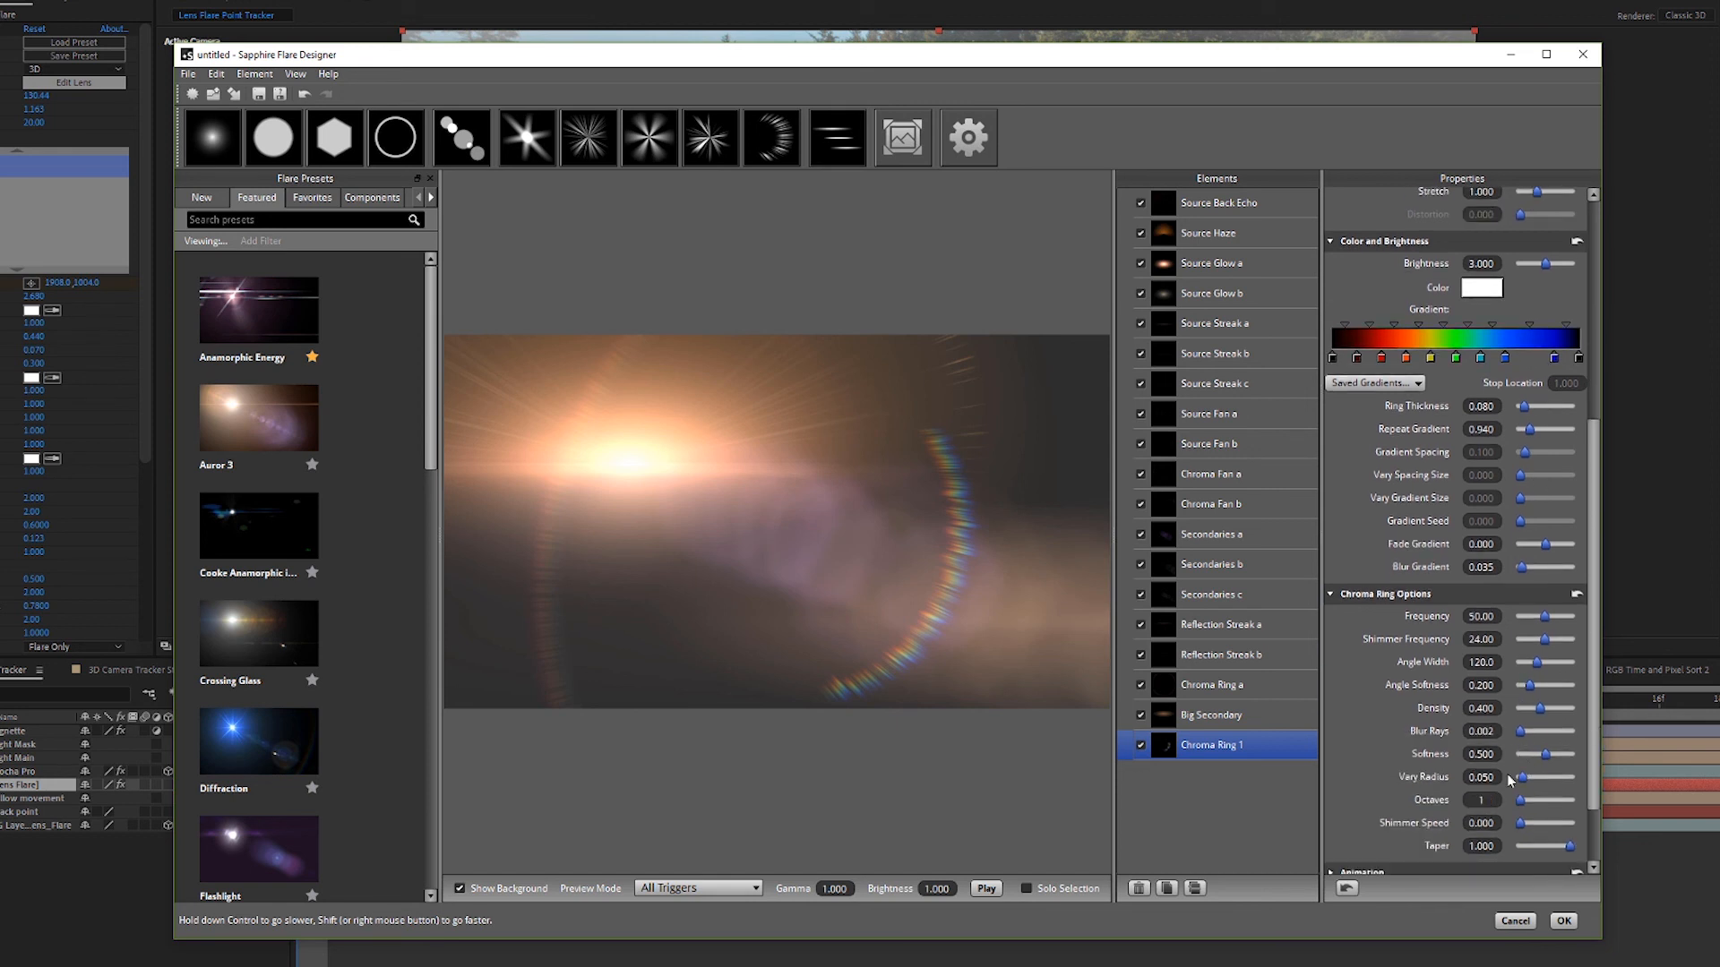
pyautogui.moveTo(1520, 691); pyautogui.dragTo(1532, 689)
pyautogui.click(1564, 921)
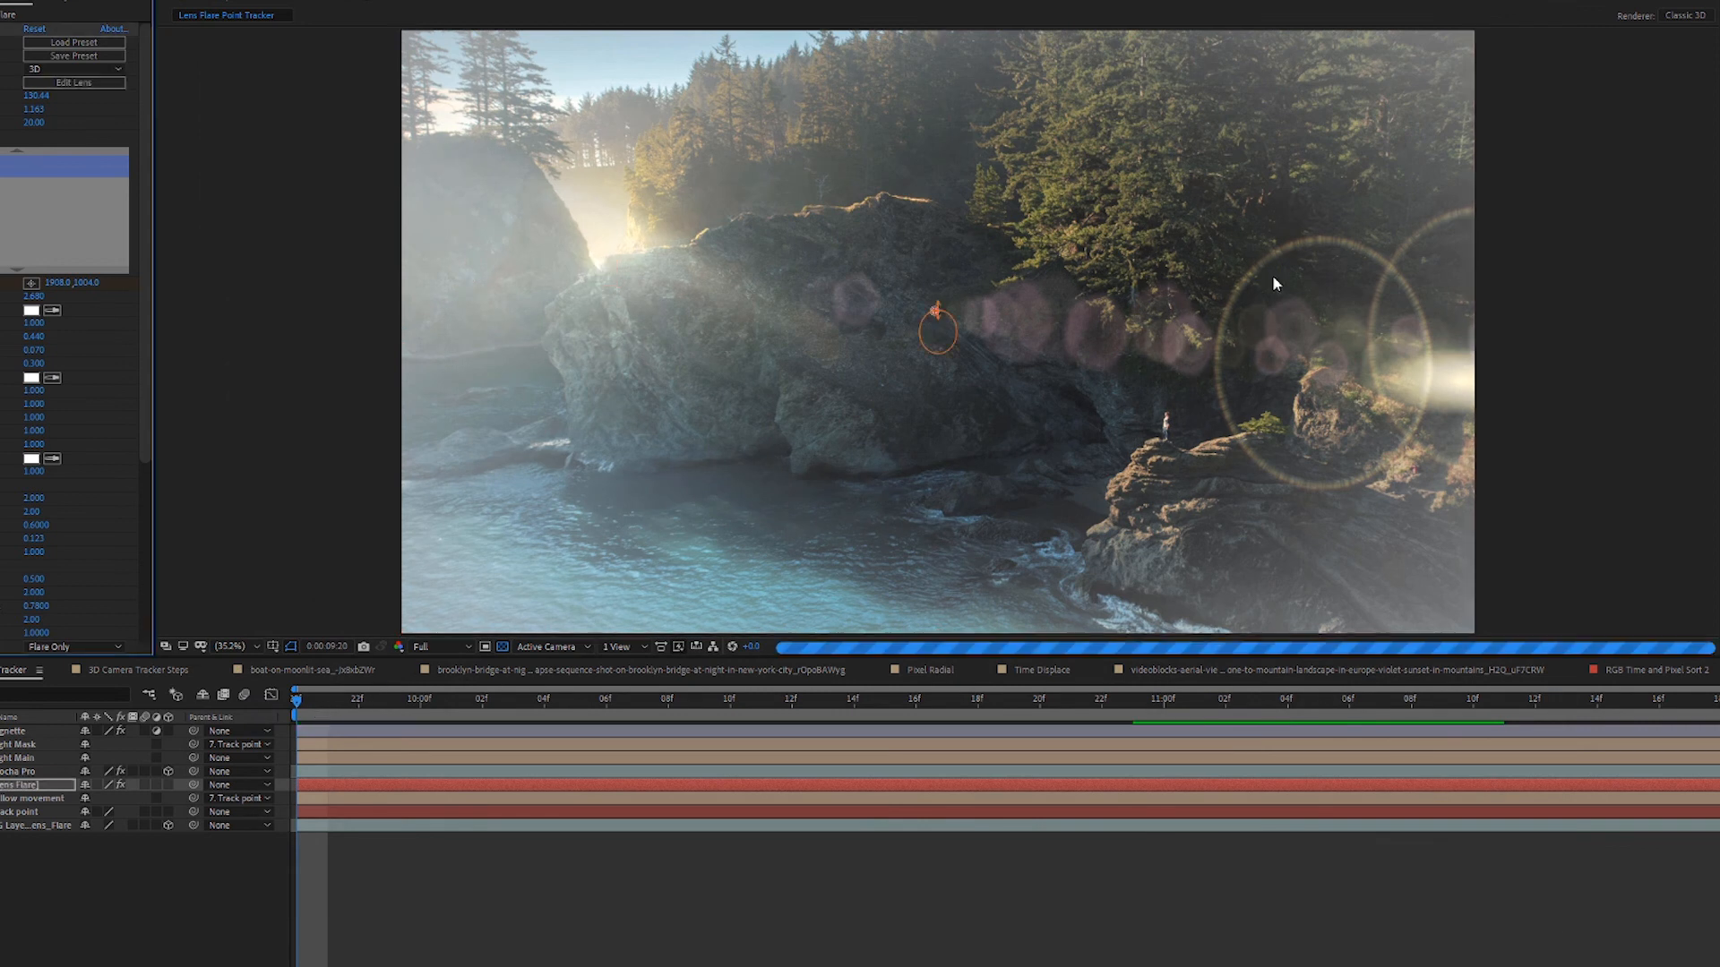
pyautogui.press('space')
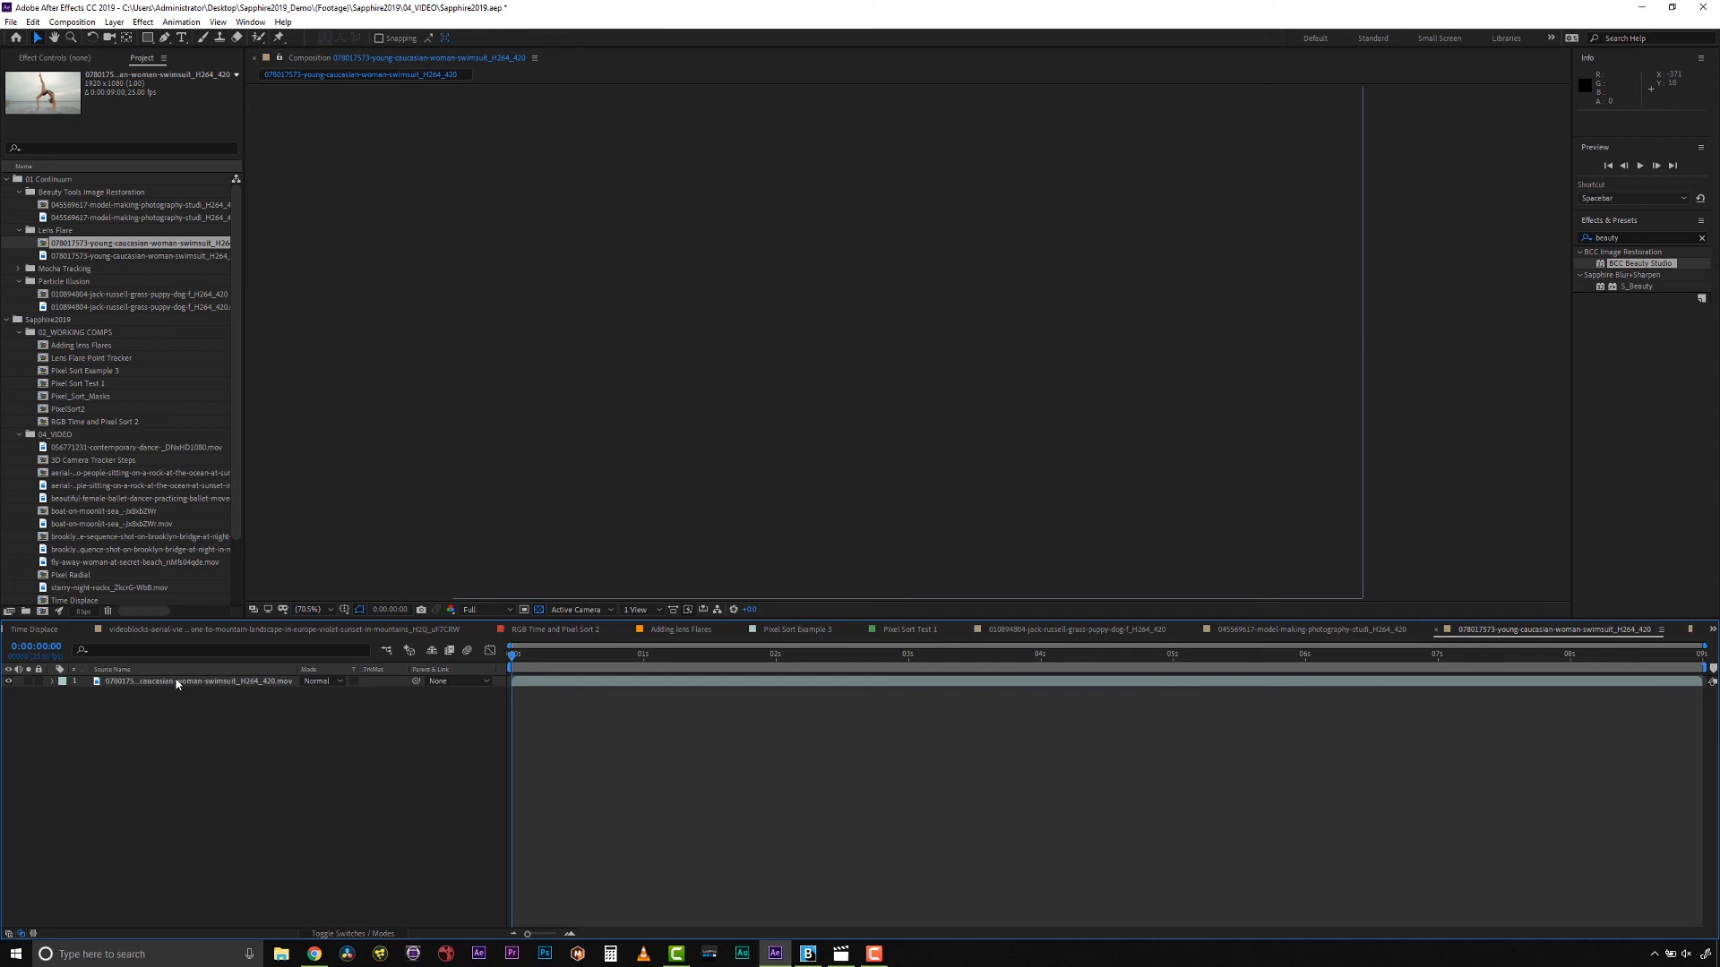
# Select the beach footage layer, preview it and leave the playhead at 0:00:00:19.
pyautogui.click(178, 681)
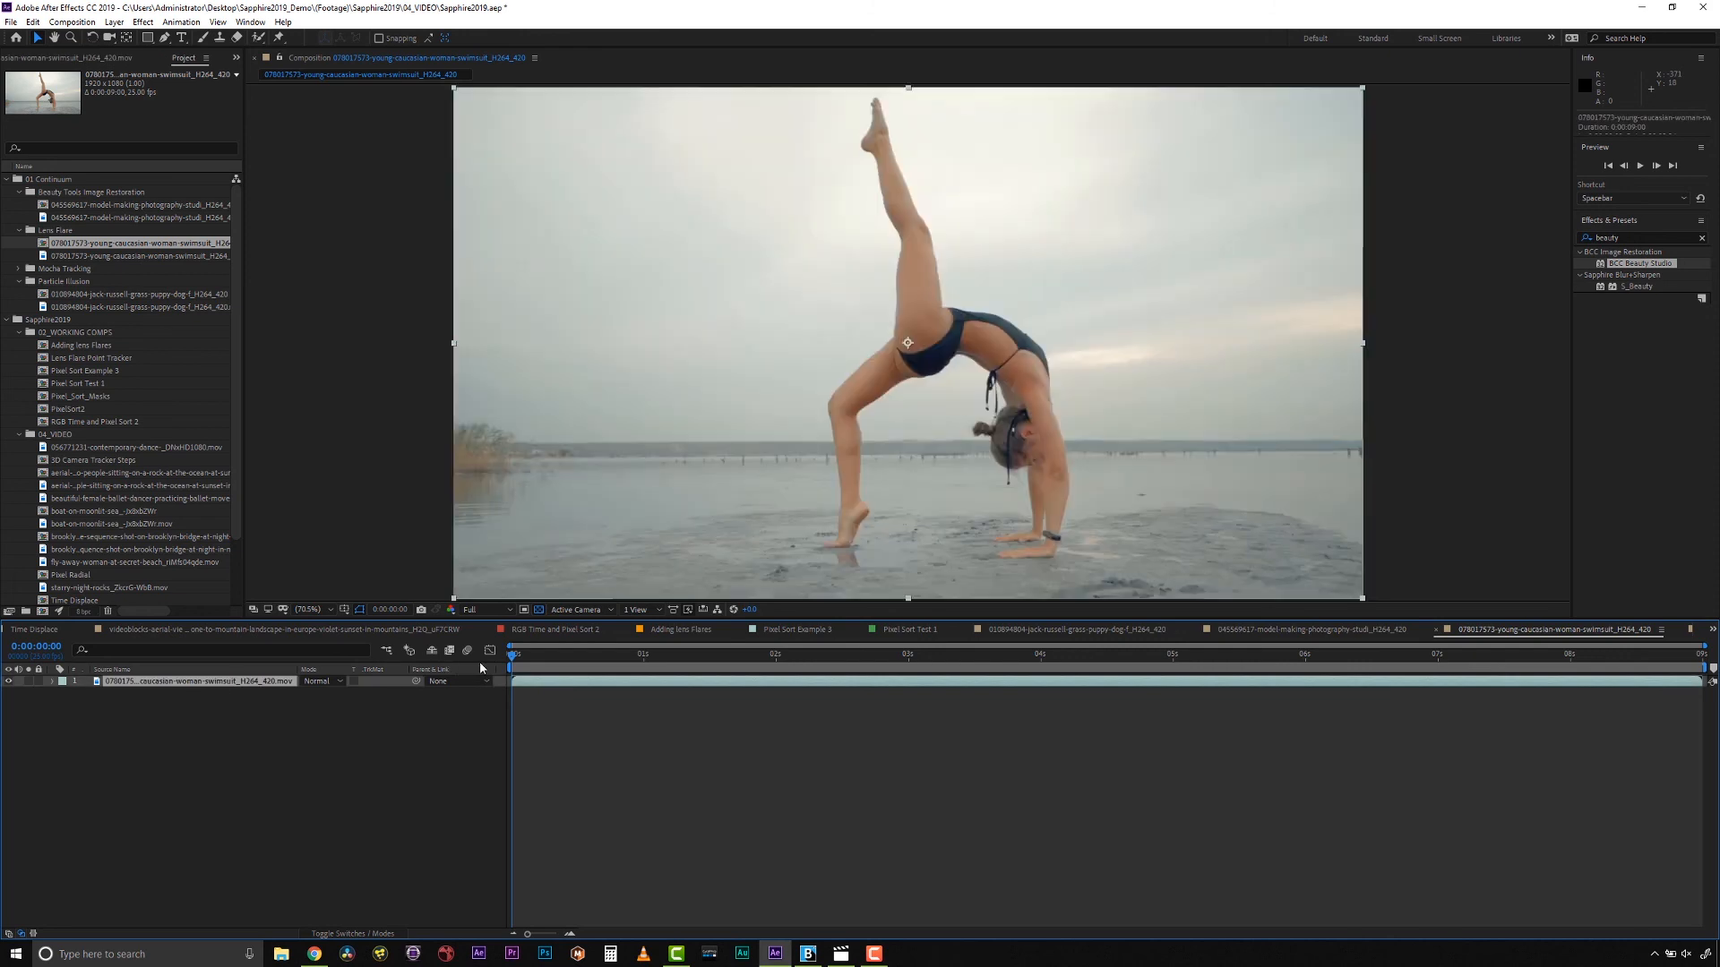
pyautogui.press('space')
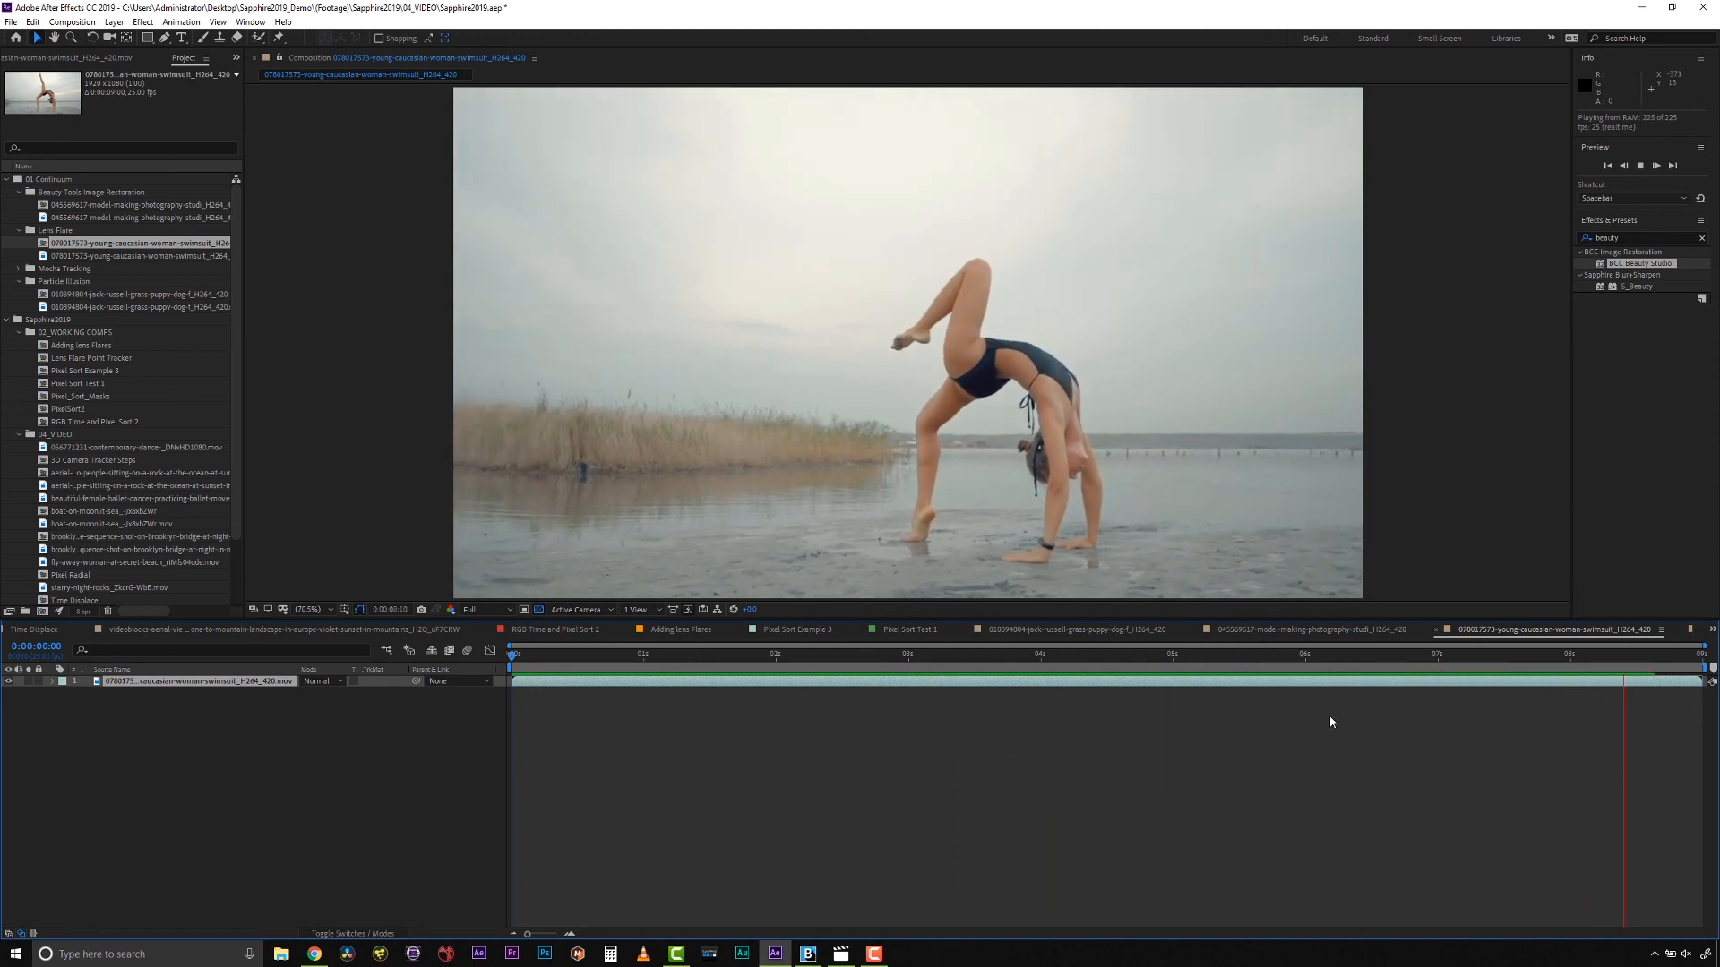
pyautogui.press('space')
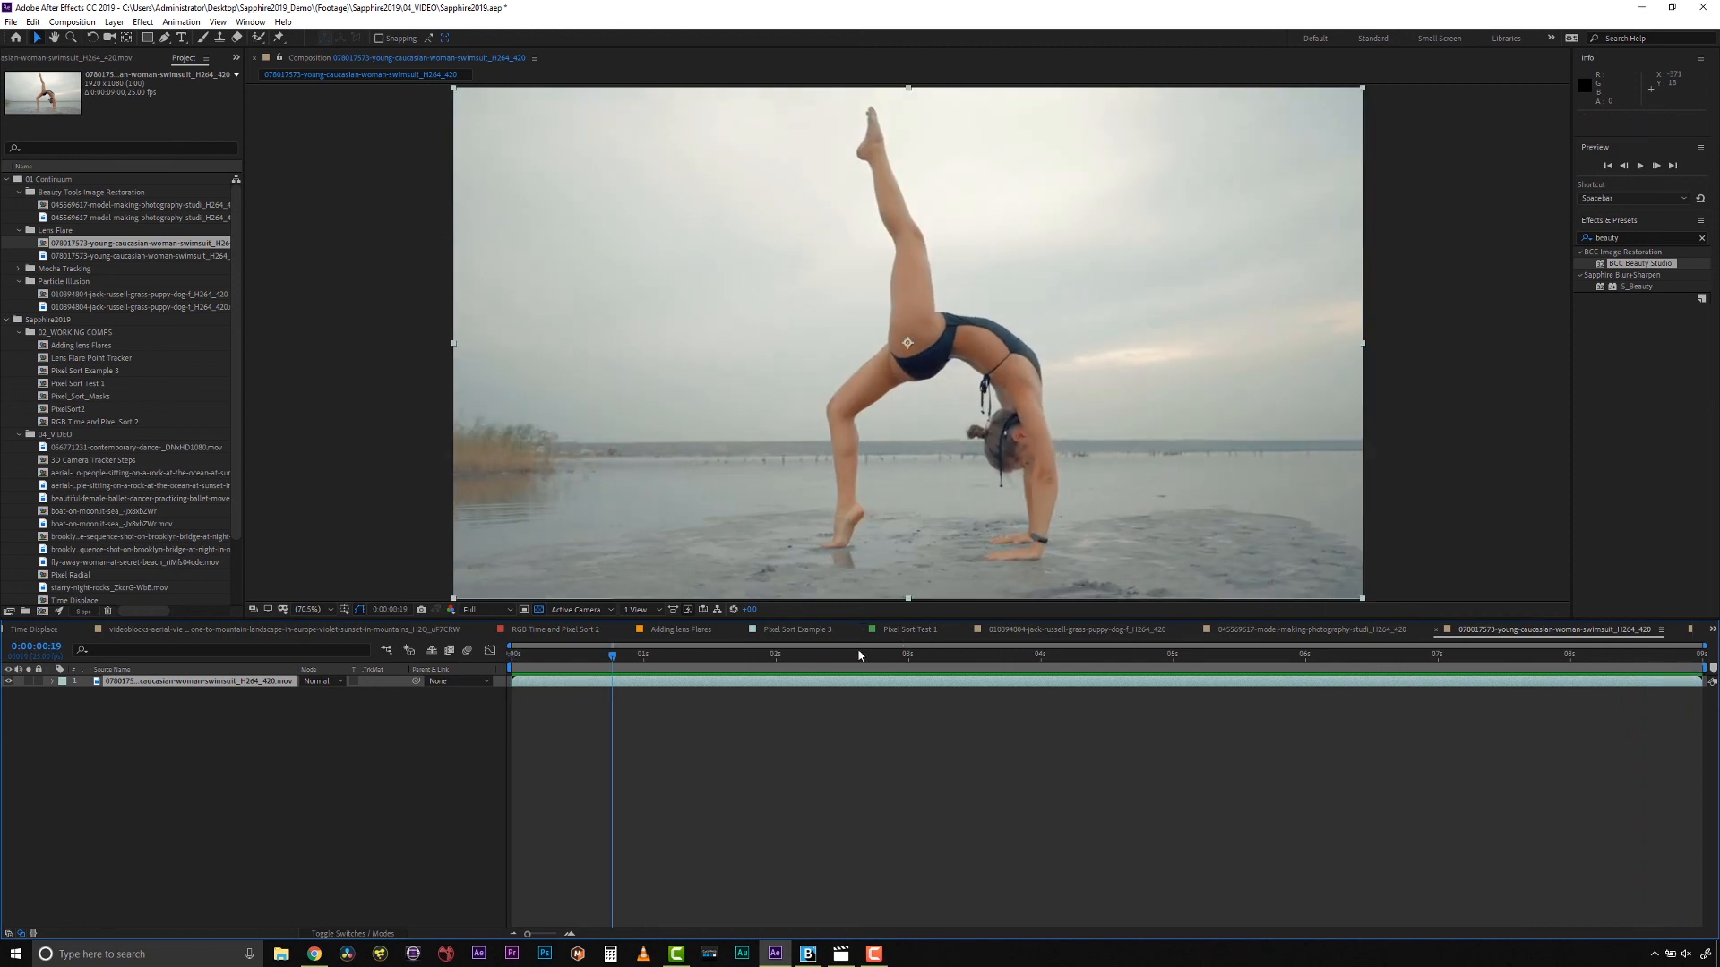
# Apply the Sapphire Builder S_Effect to the beach footage layer and browse its loadable Damage presets.
pyautogui.click(142, 21)
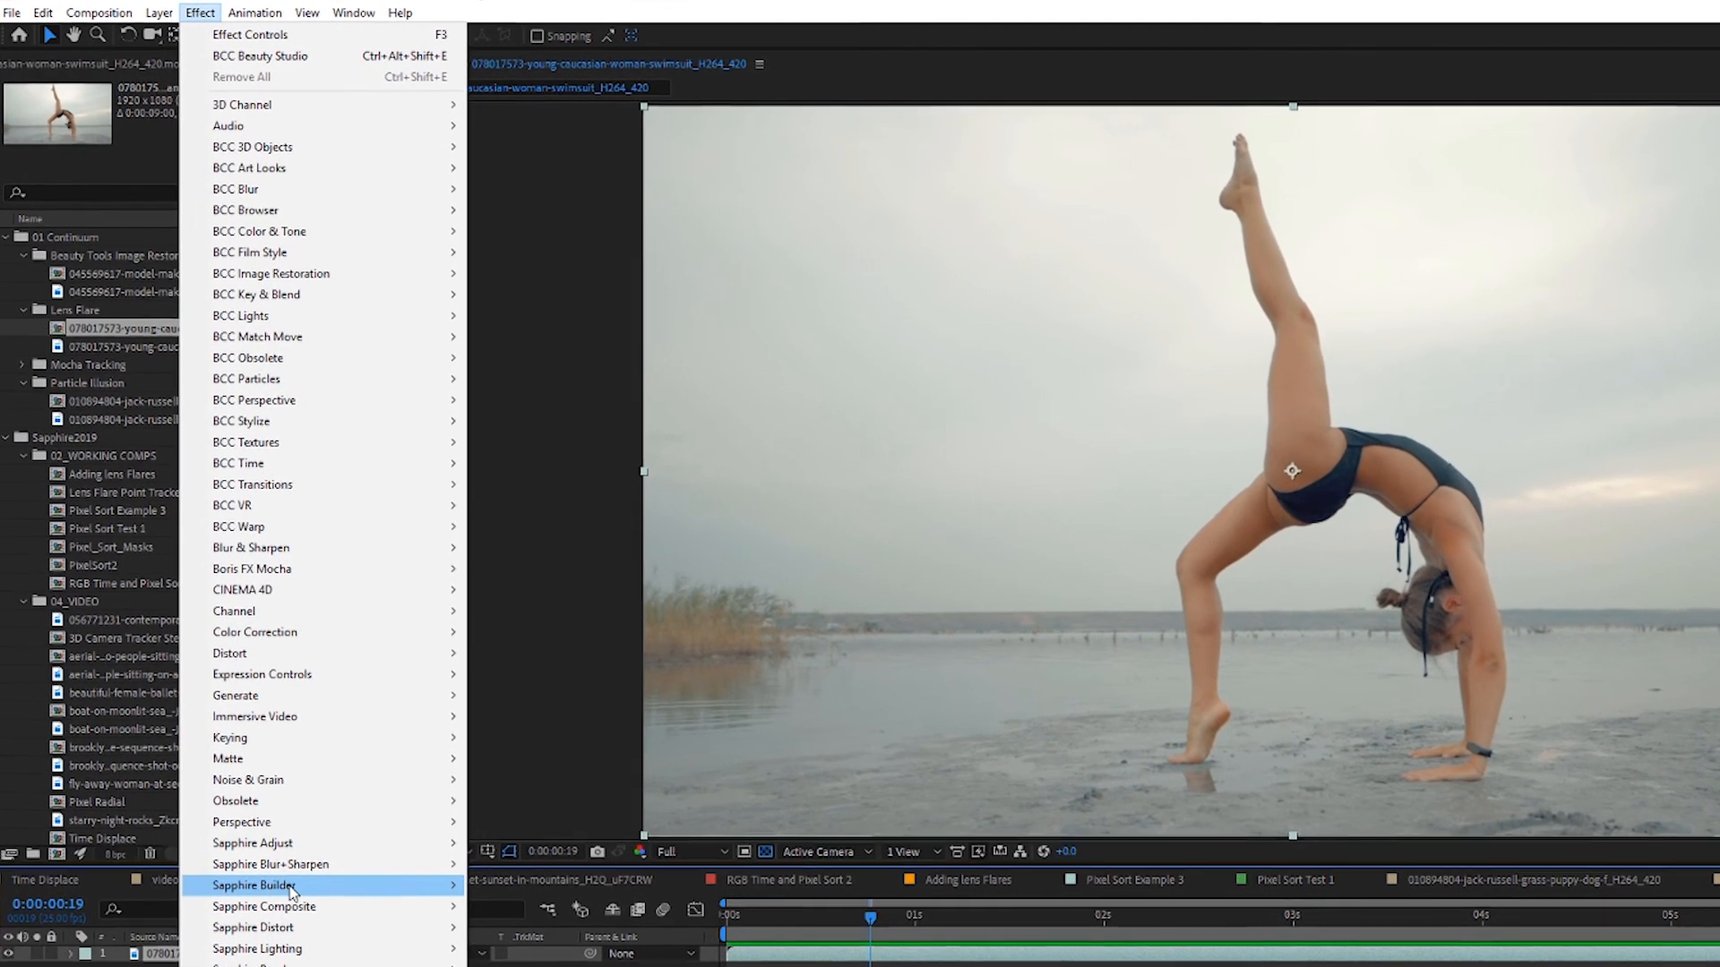
pyautogui.moveTo(275, 840)
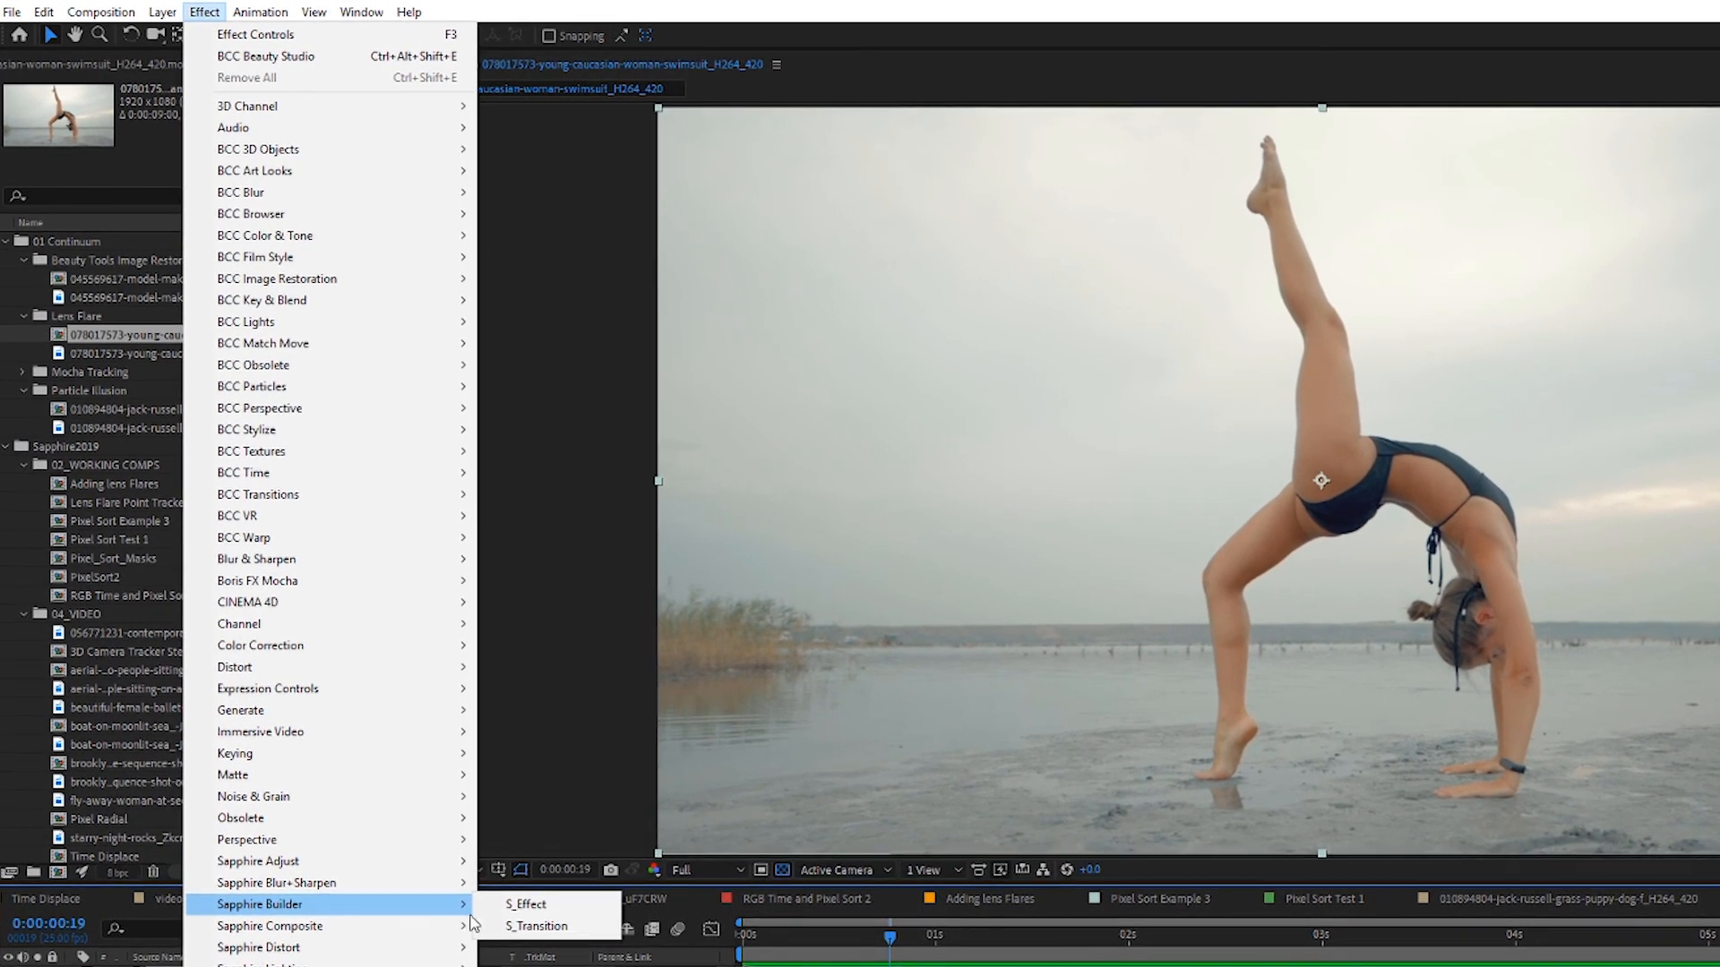
pyautogui.click(565, 928)
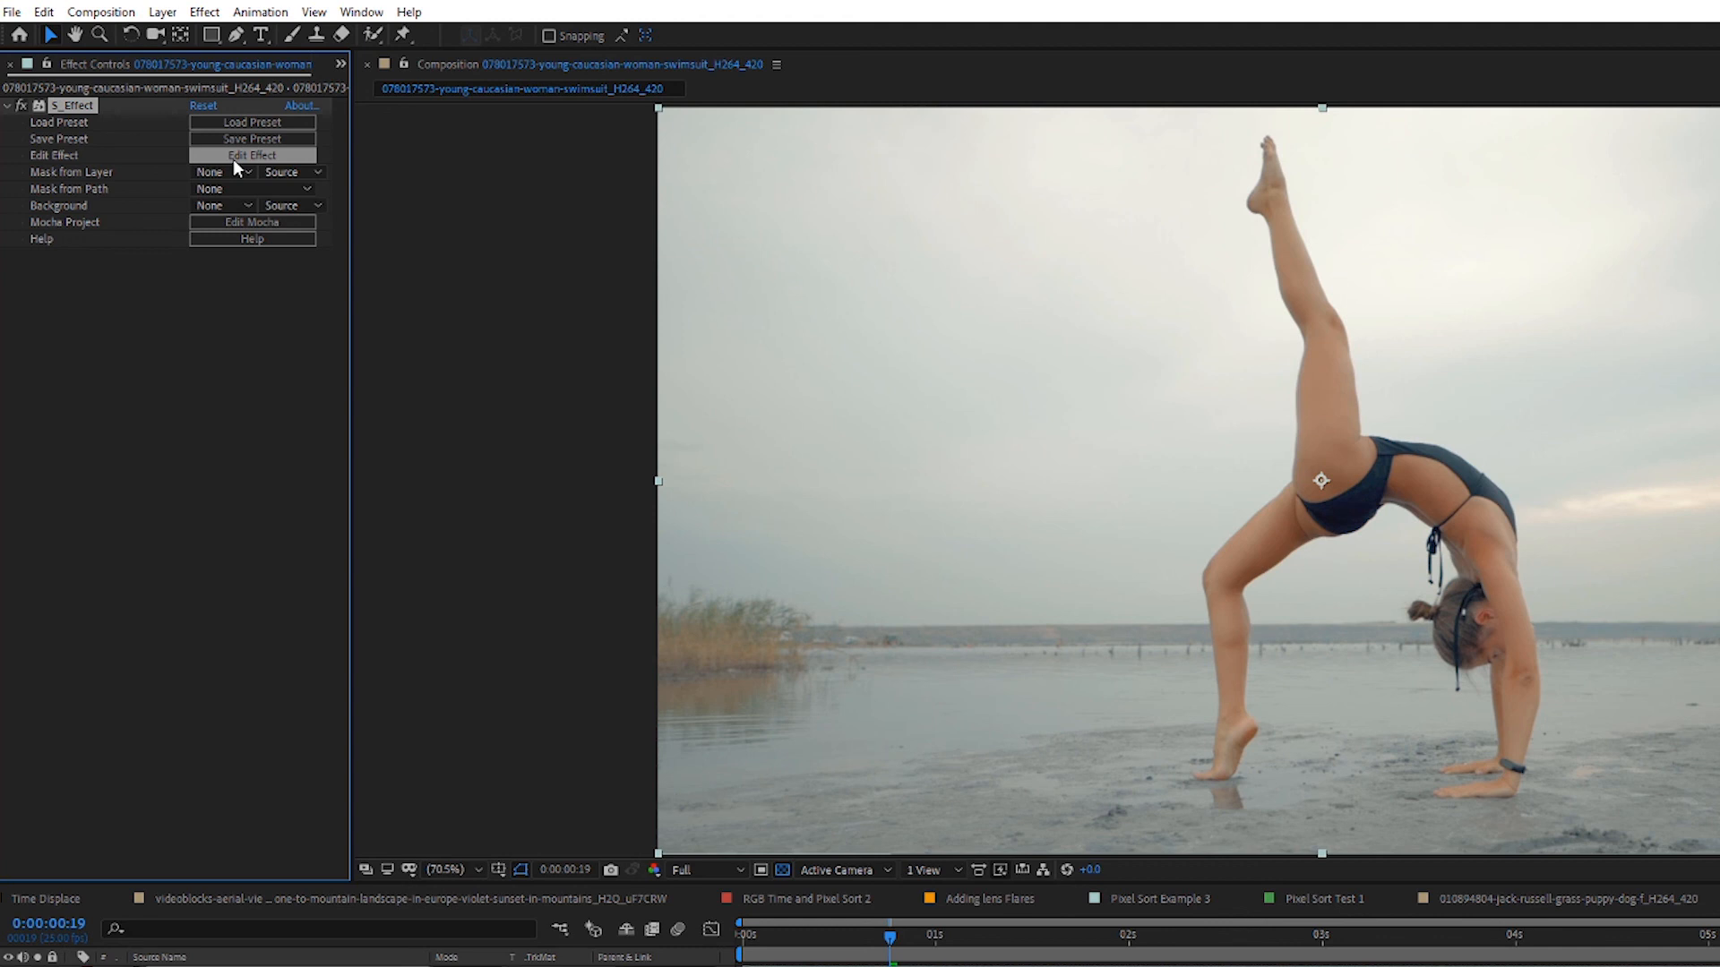
pyautogui.click(244, 120)
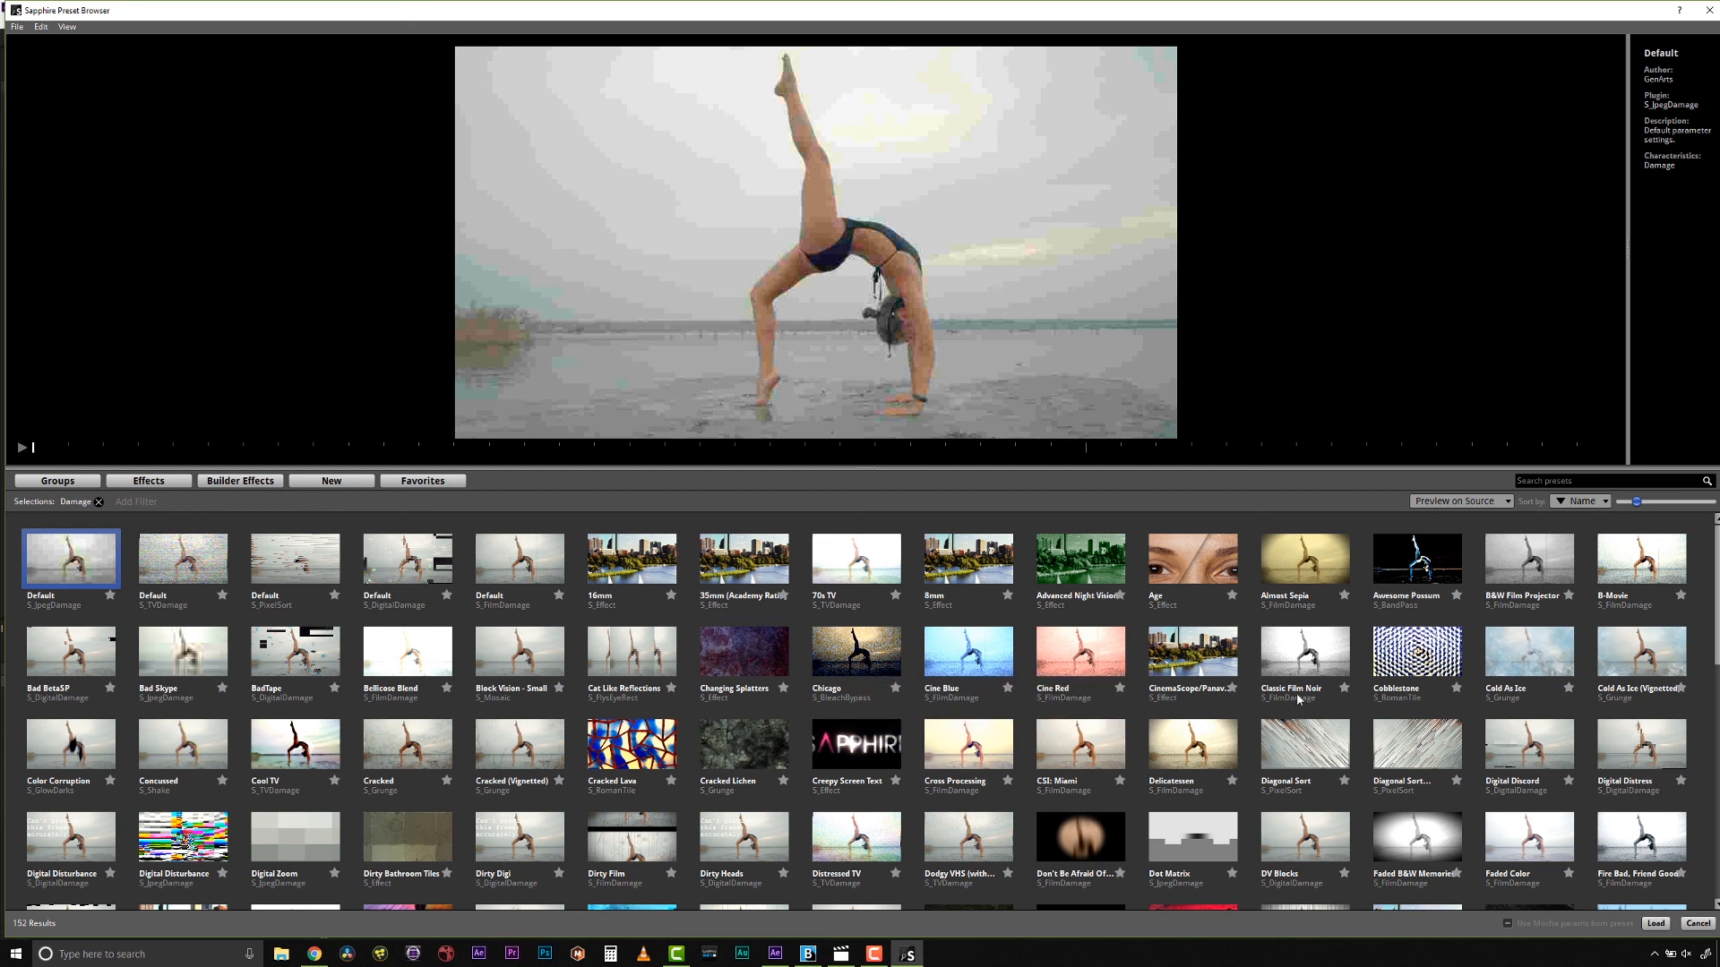
# Search the Damage presets for "blur" and load the Don't Be Afraid Of The Dark preset.
pyautogui.click(1583, 481)
pyautogui.write('blur')
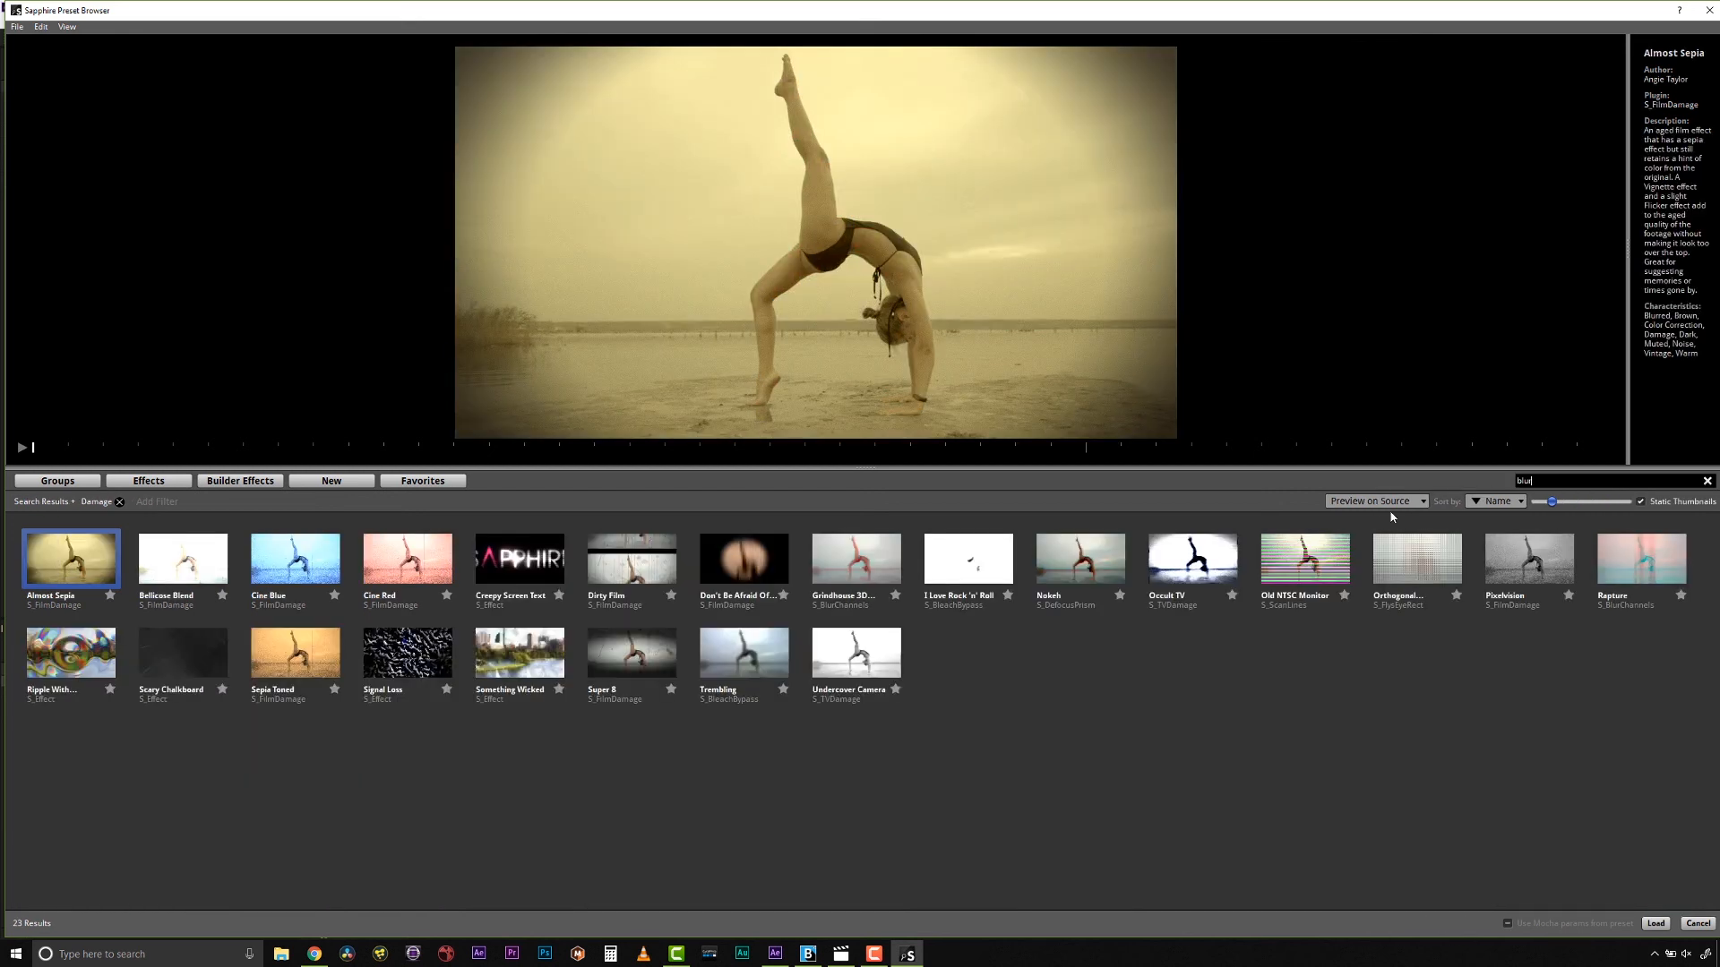
pyautogui.doubleClick(758, 565)
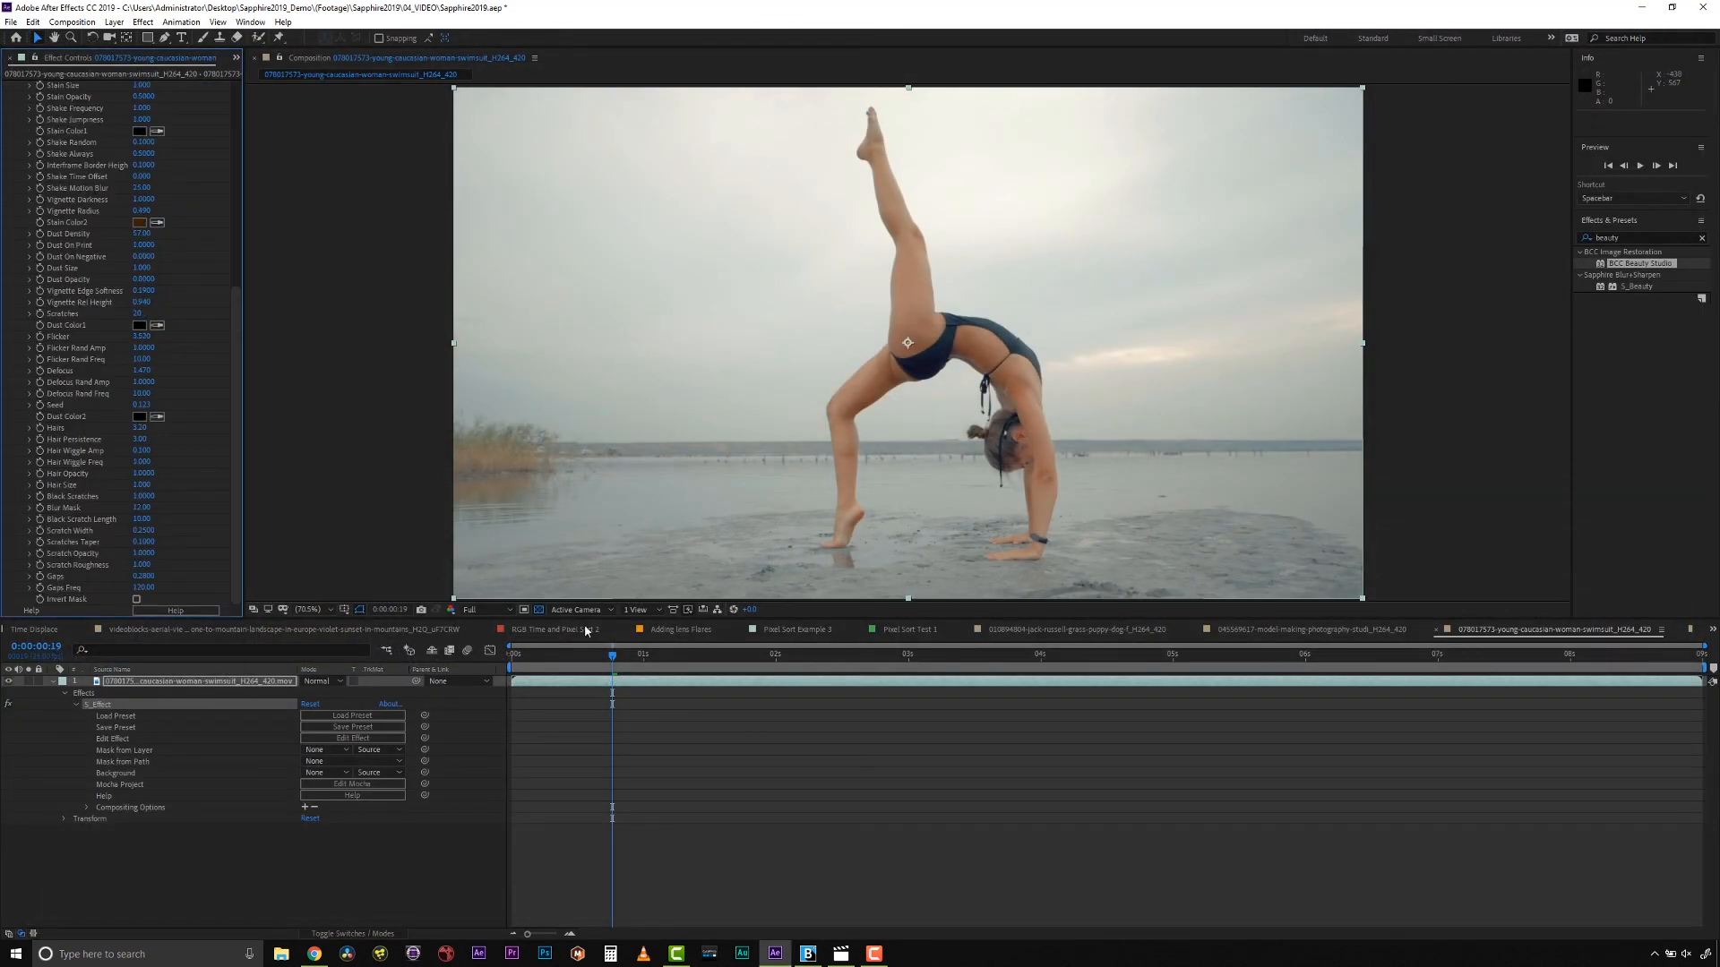
# Scrub the composition to 0:00:01:22 to preview the loaded preset and fit the frame to the viewer.
pyautogui.moveTo(622, 659); pyautogui.dragTo(760, 662)
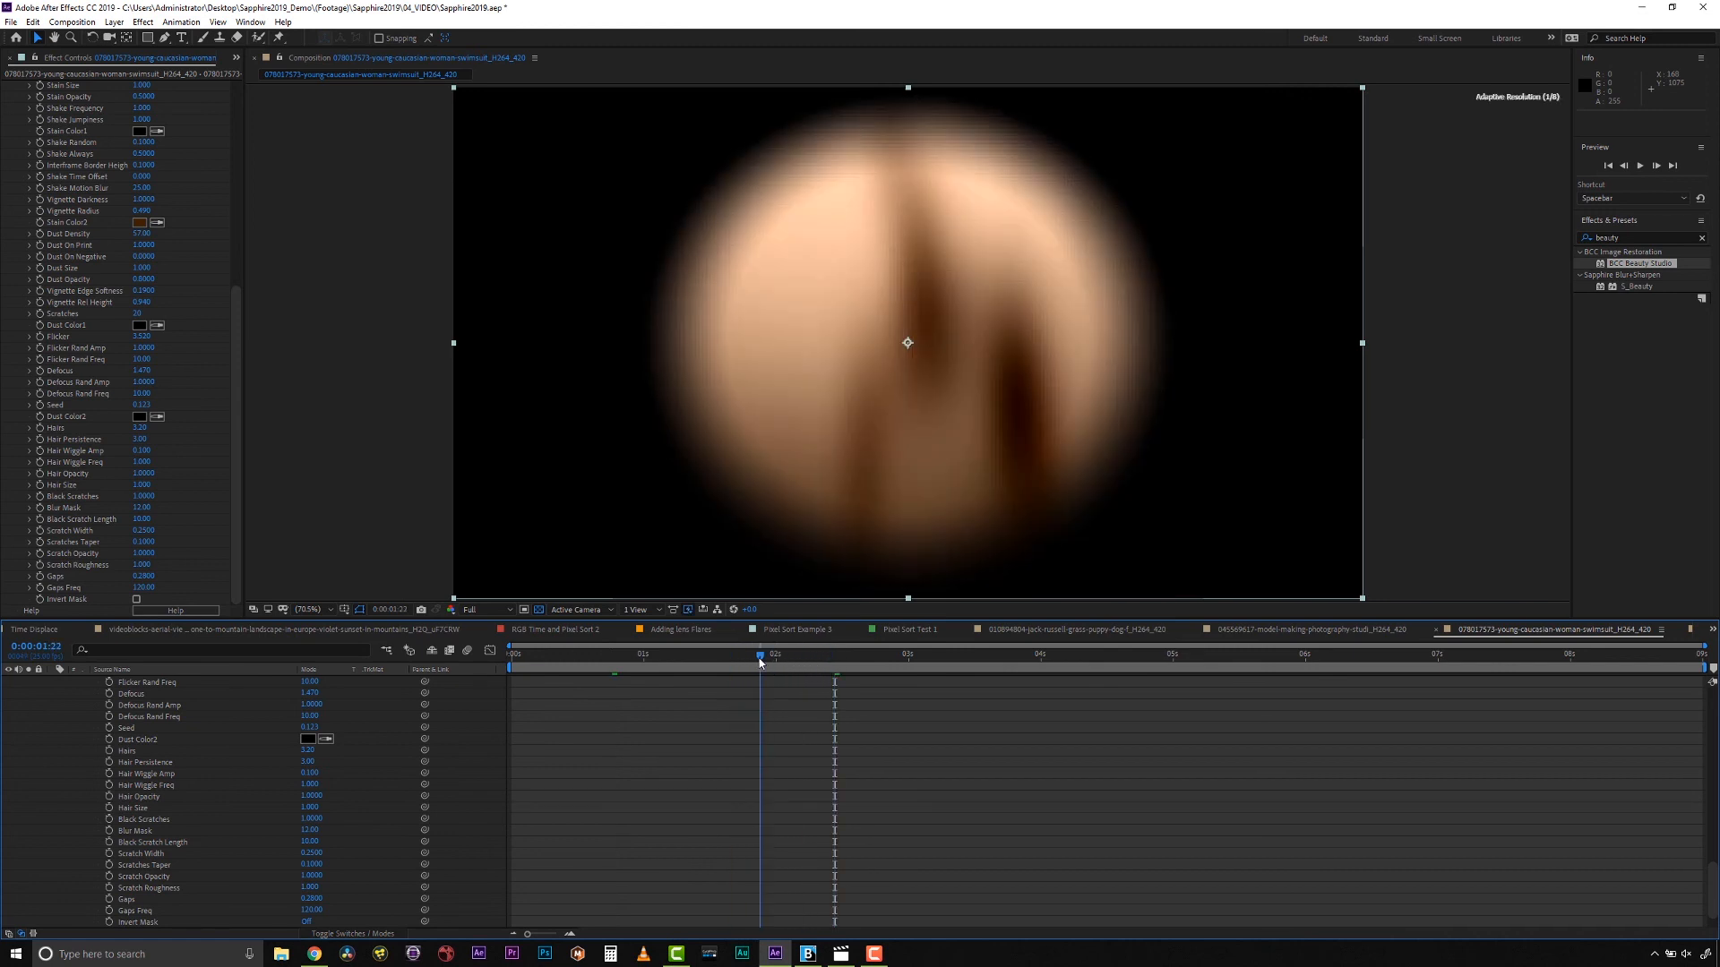
pyautogui.scroll(5, 256, 440)
pyautogui.scroll(-10, 920, 403)
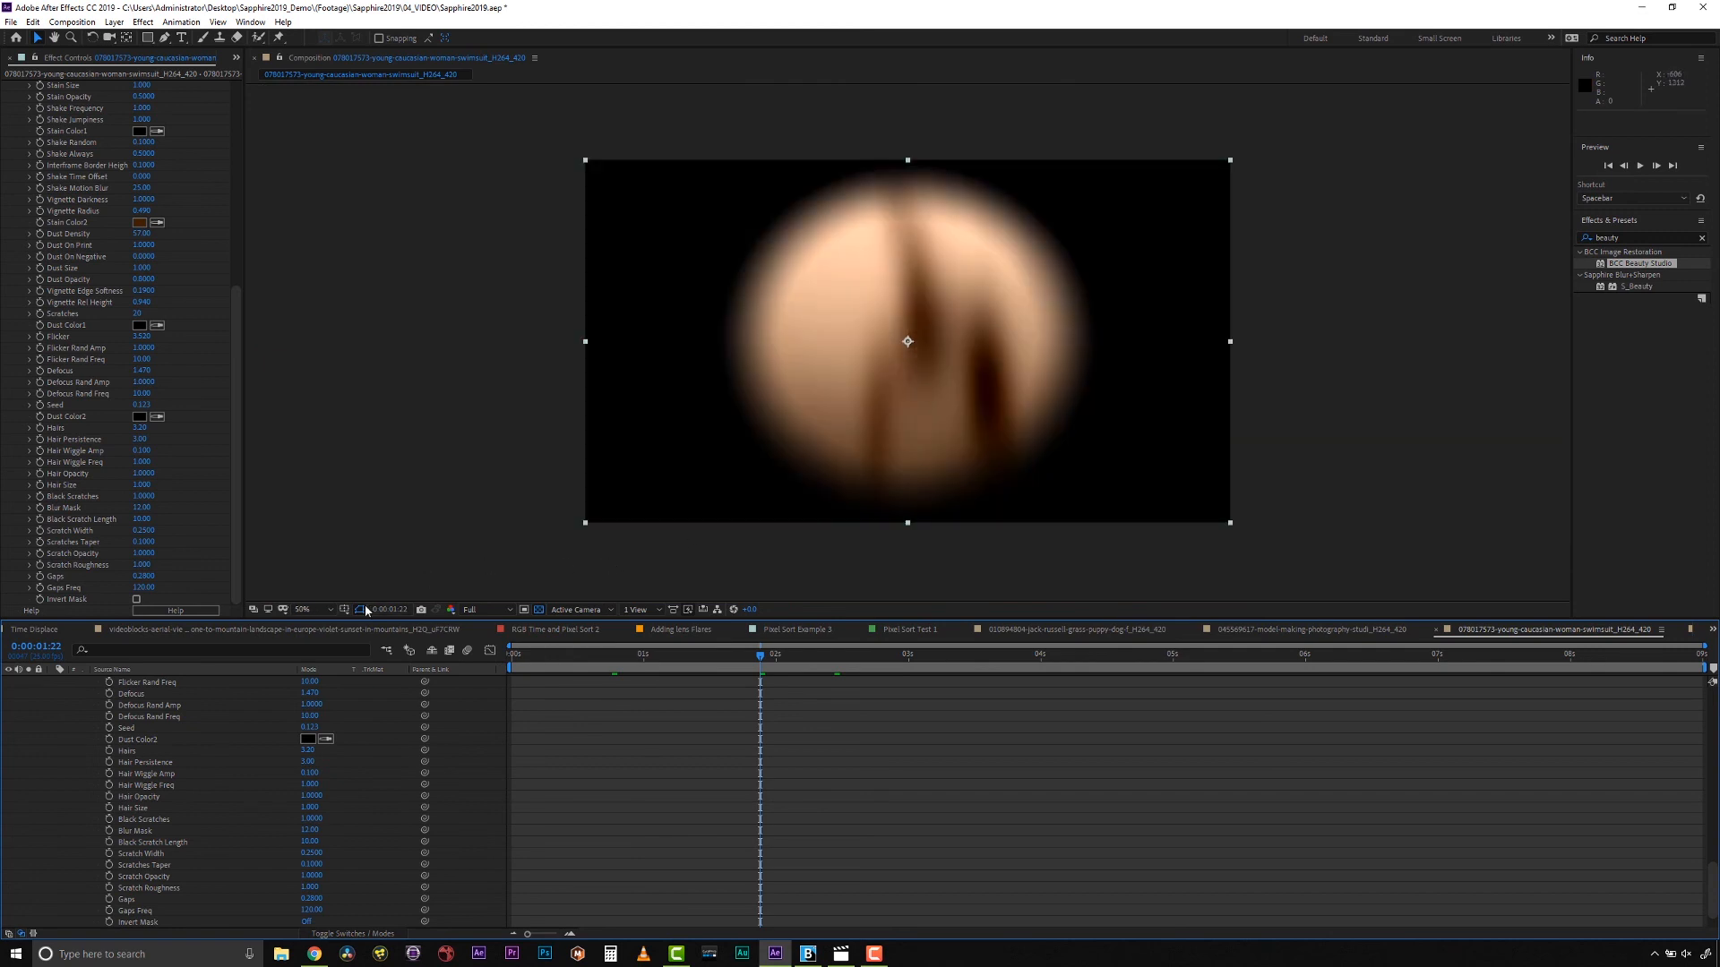
pyautogui.click(308, 609)
pyautogui.click(327, 855)
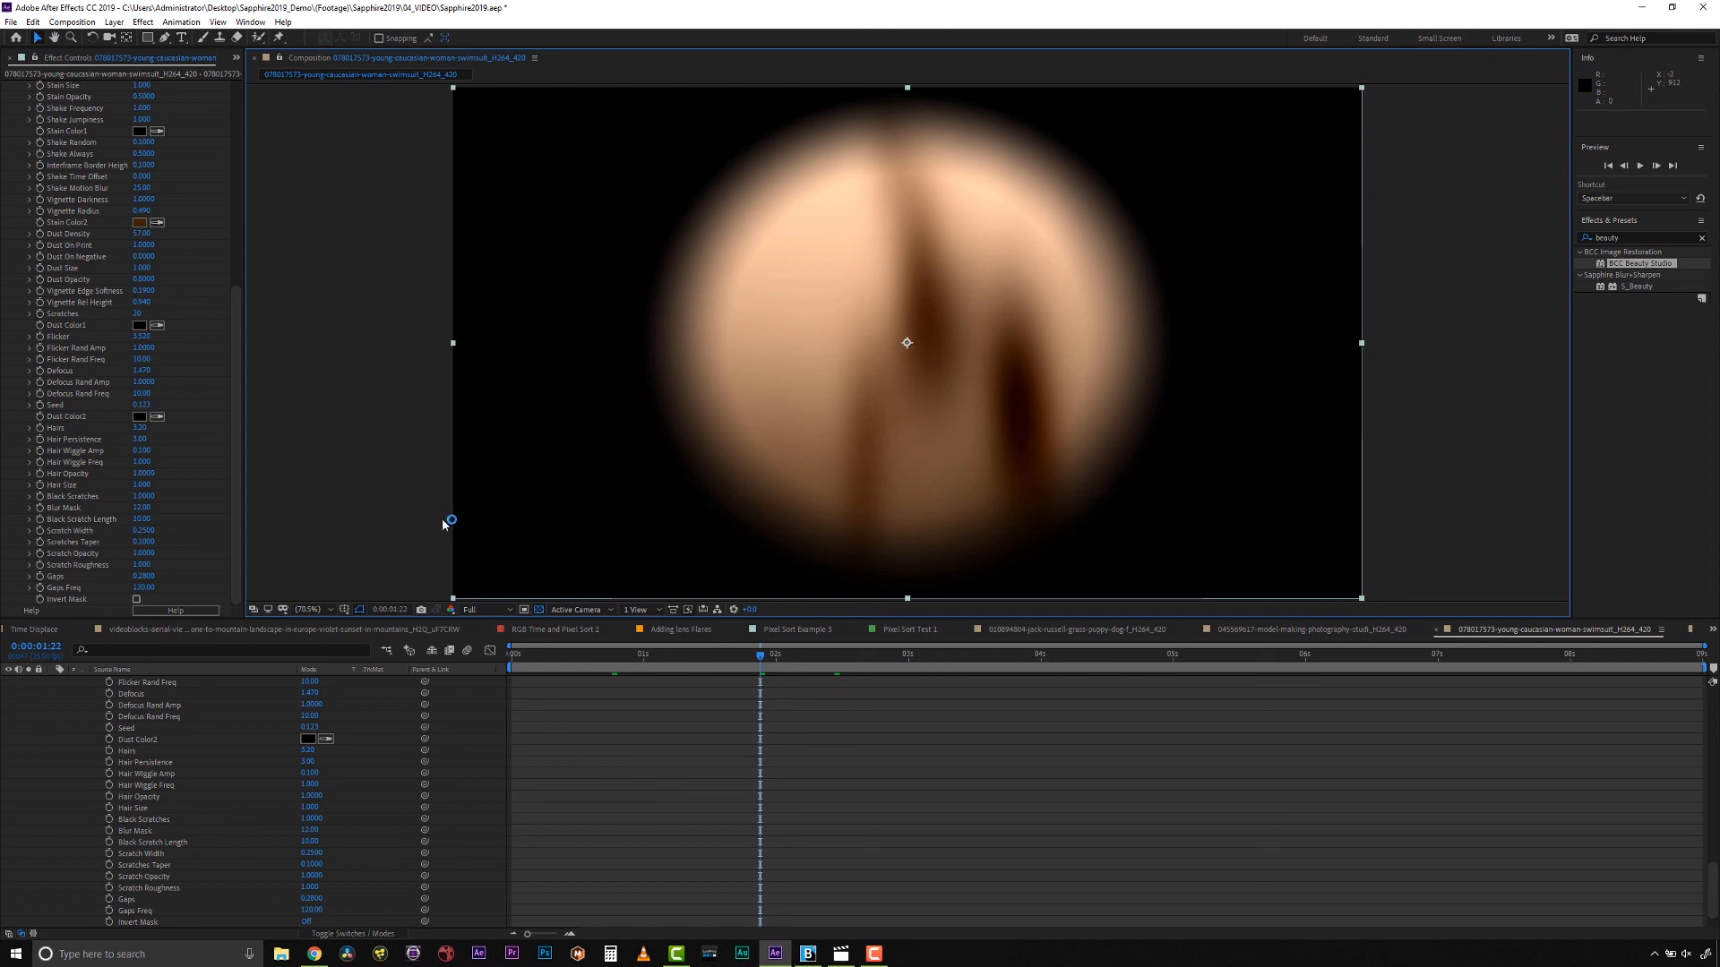
# Open the S_Effect for editing in the Effect Builder and spread out the Mask, Source and FilmDamage 1 nodes.
pyautogui.scroll(10, 113, 274)
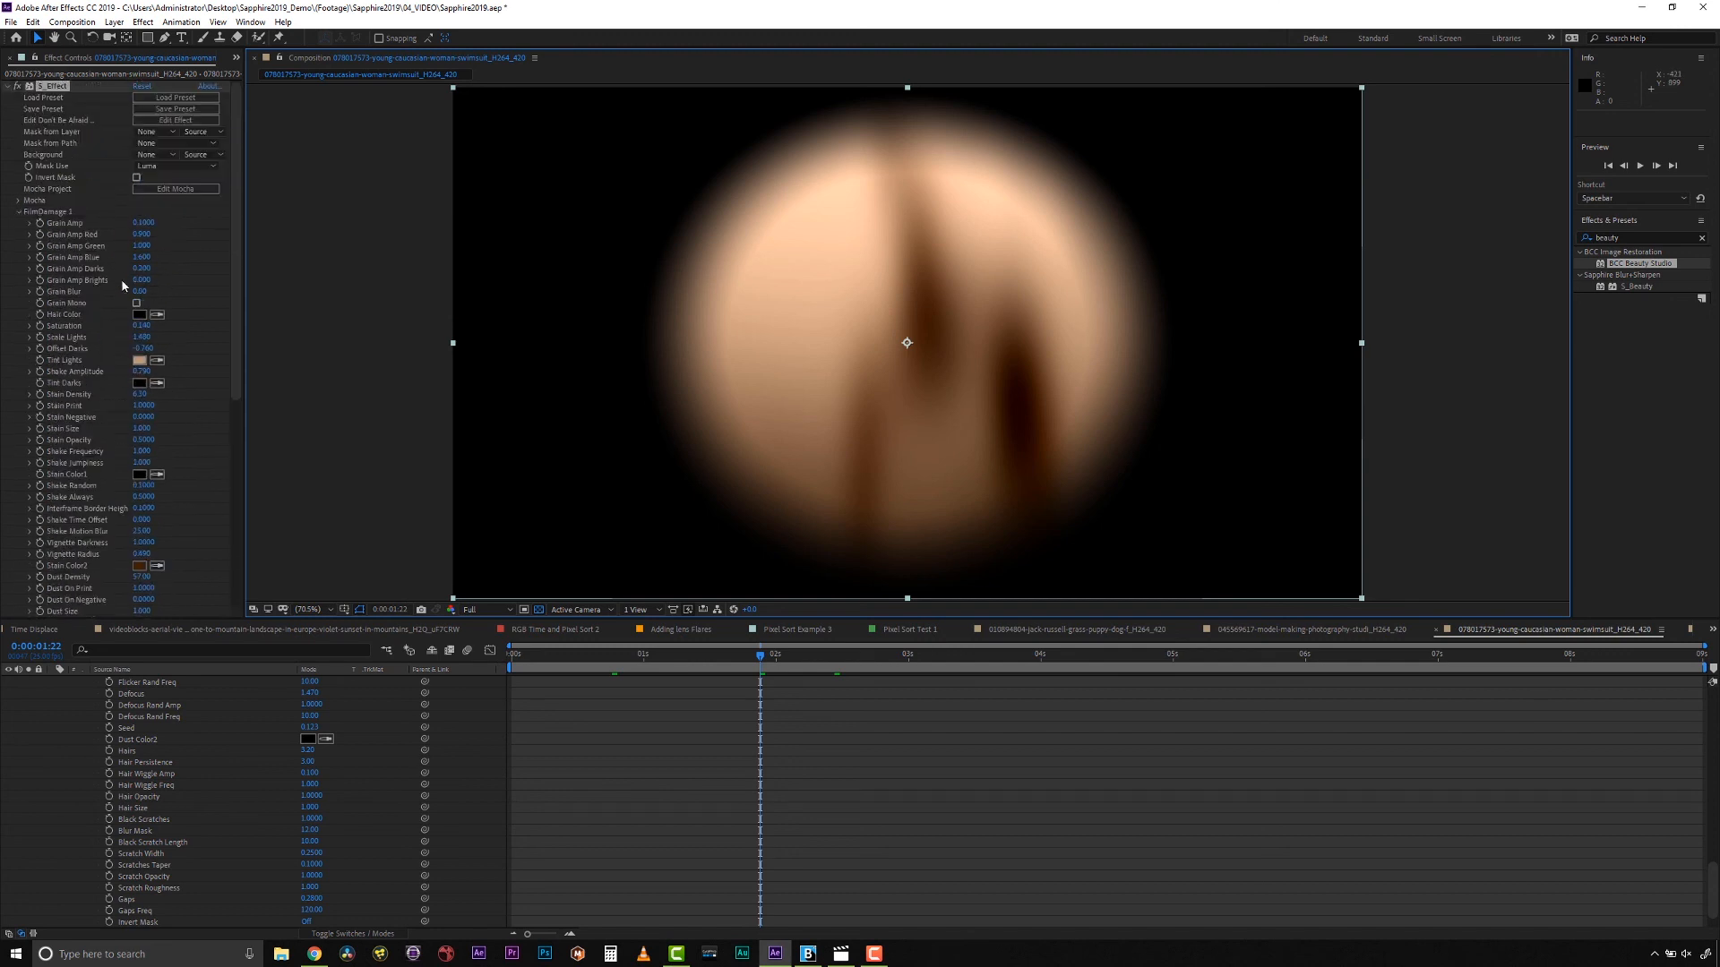
pyautogui.click(203, 119)
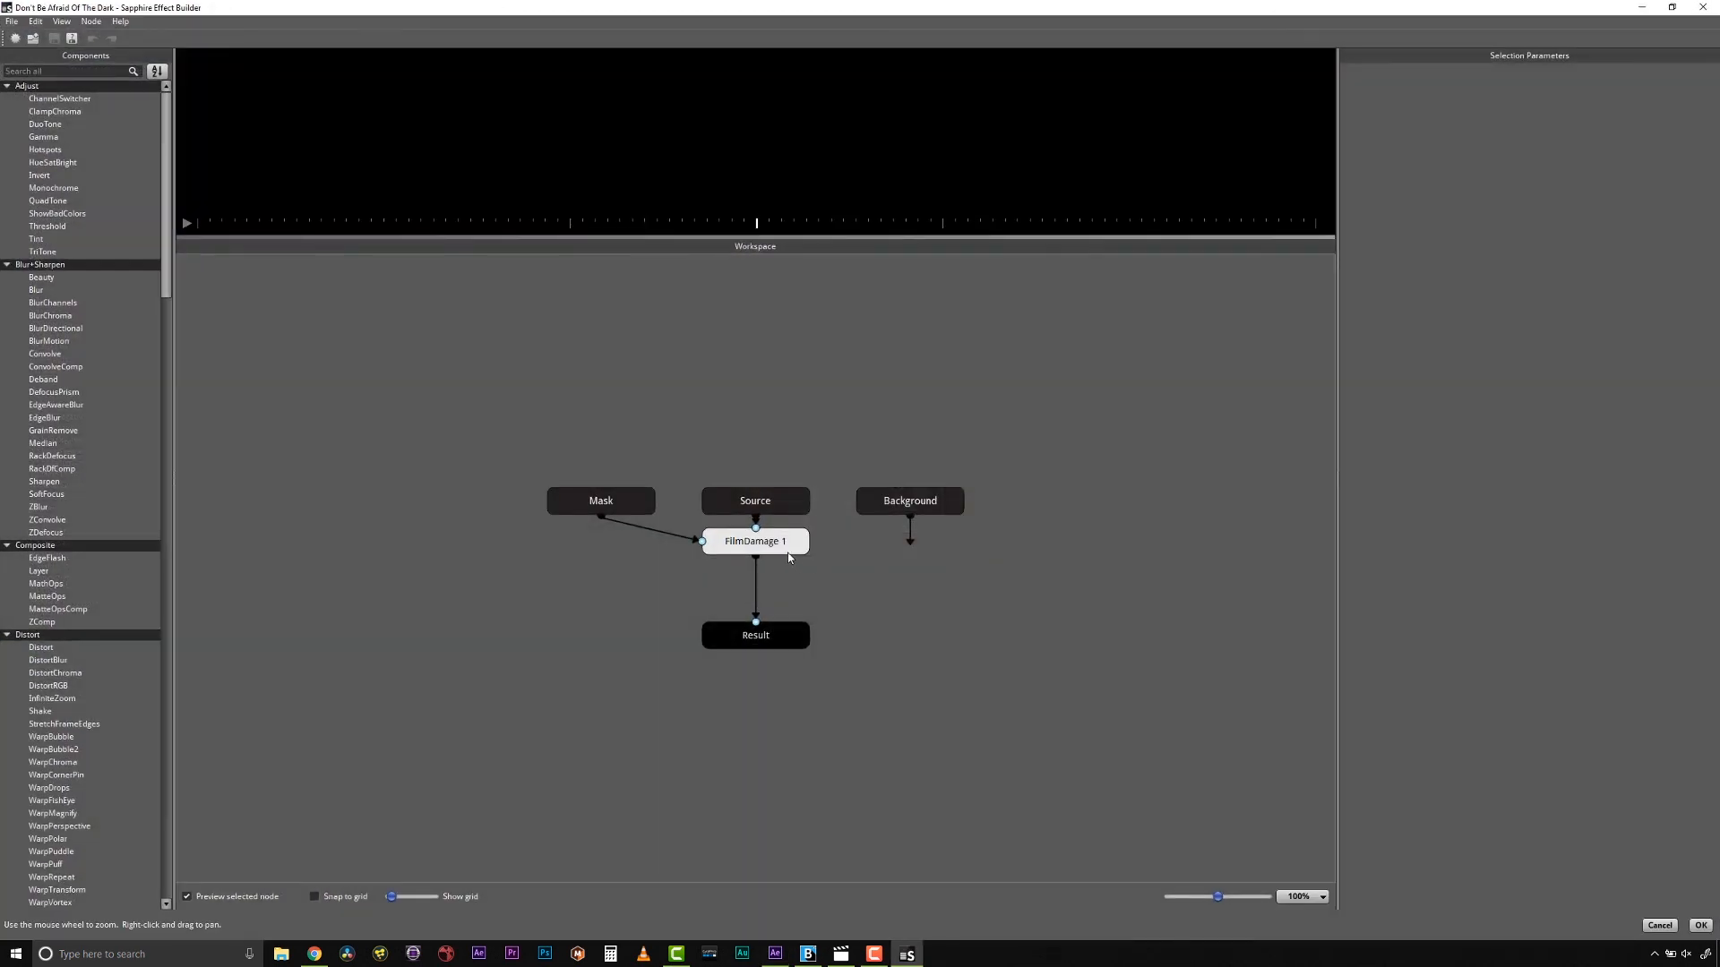
pyautogui.moveTo(783, 551); pyautogui.dragTo(780, 577)
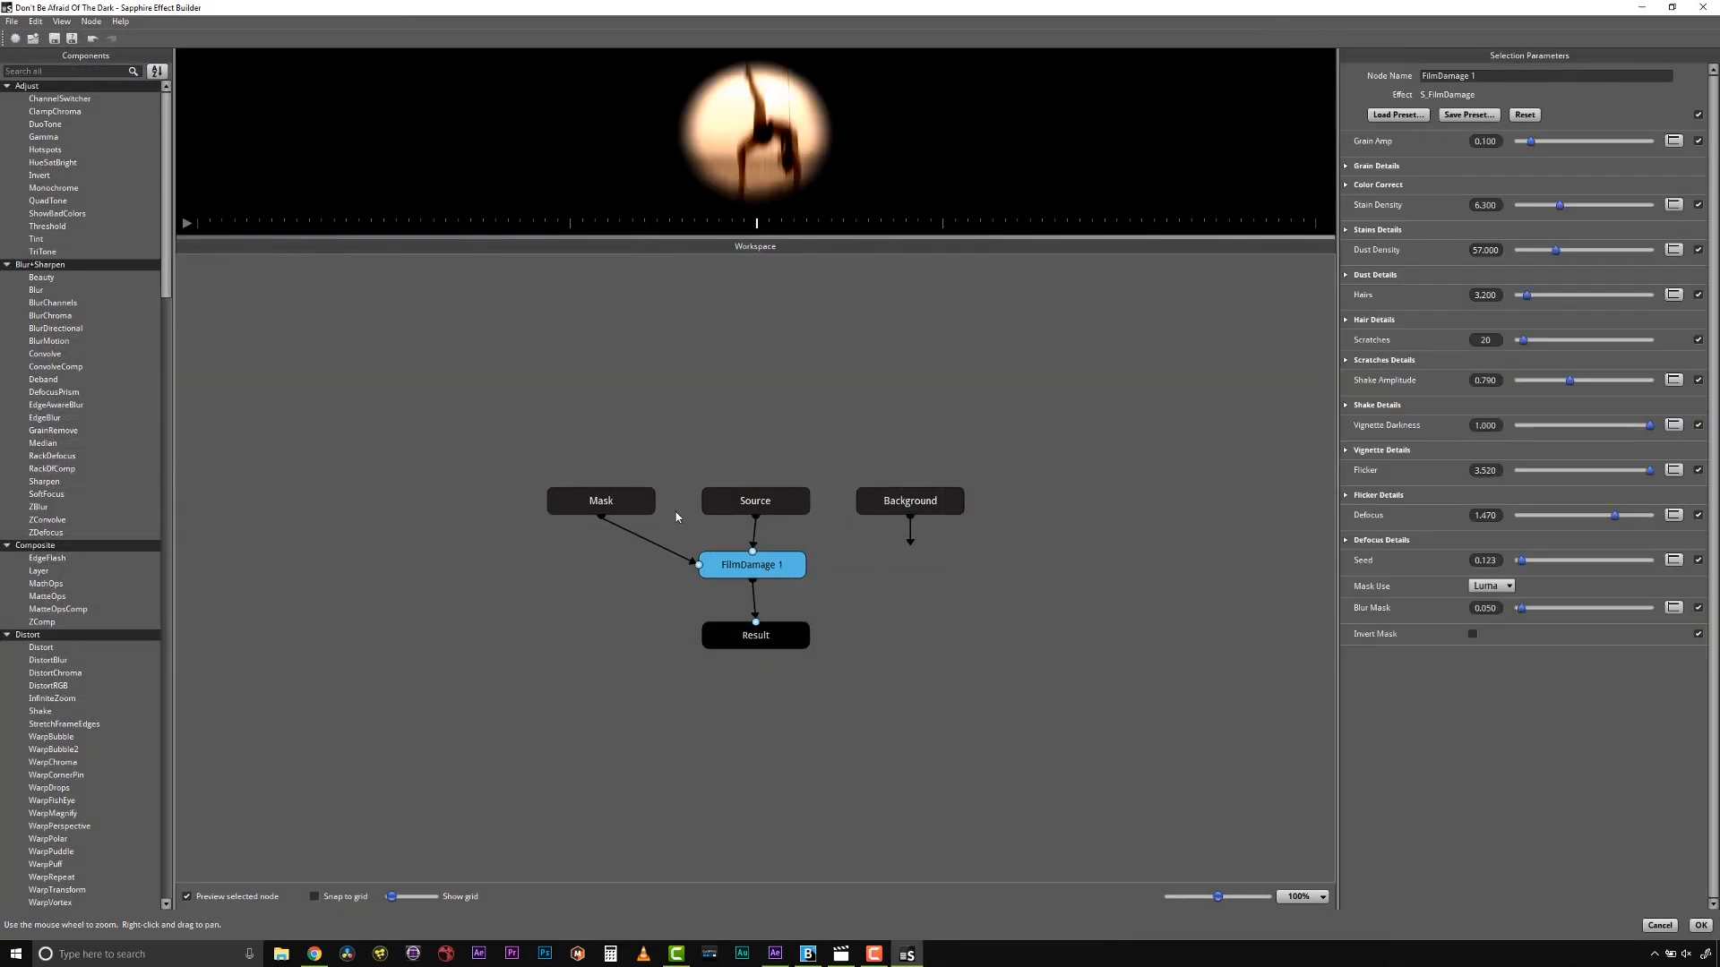
pyautogui.moveTo(594, 504)
pyautogui.mouseDown()
pyautogui.moveTo(576, 430)
pyautogui.moveTo(591, 492)
pyautogui.mouseUp()
pyautogui.moveTo(755, 502); pyautogui.dragTo(755, 446)
pyautogui.moveTo(777, 579); pyautogui.dragTo(785, 562)
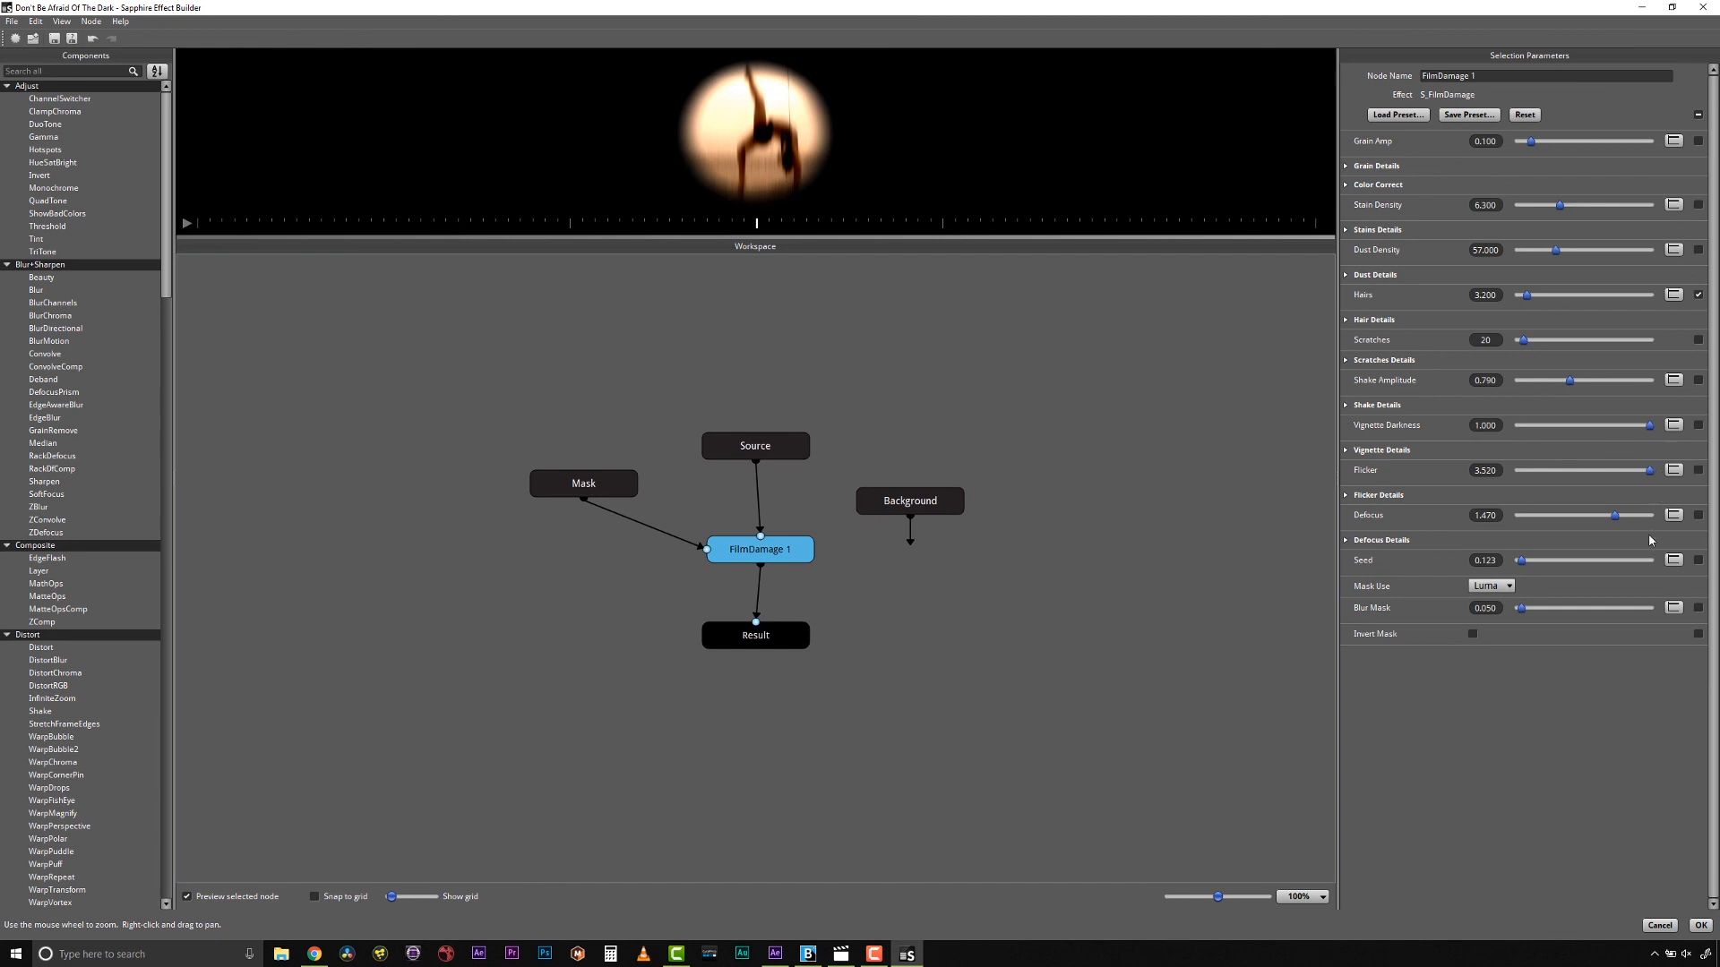
# Expose only the Hairs and Defocus parameters of the FilmDamage 1 node and accept the edited effect.
pyautogui.click(1698, 516)
pyautogui.click(1700, 925)
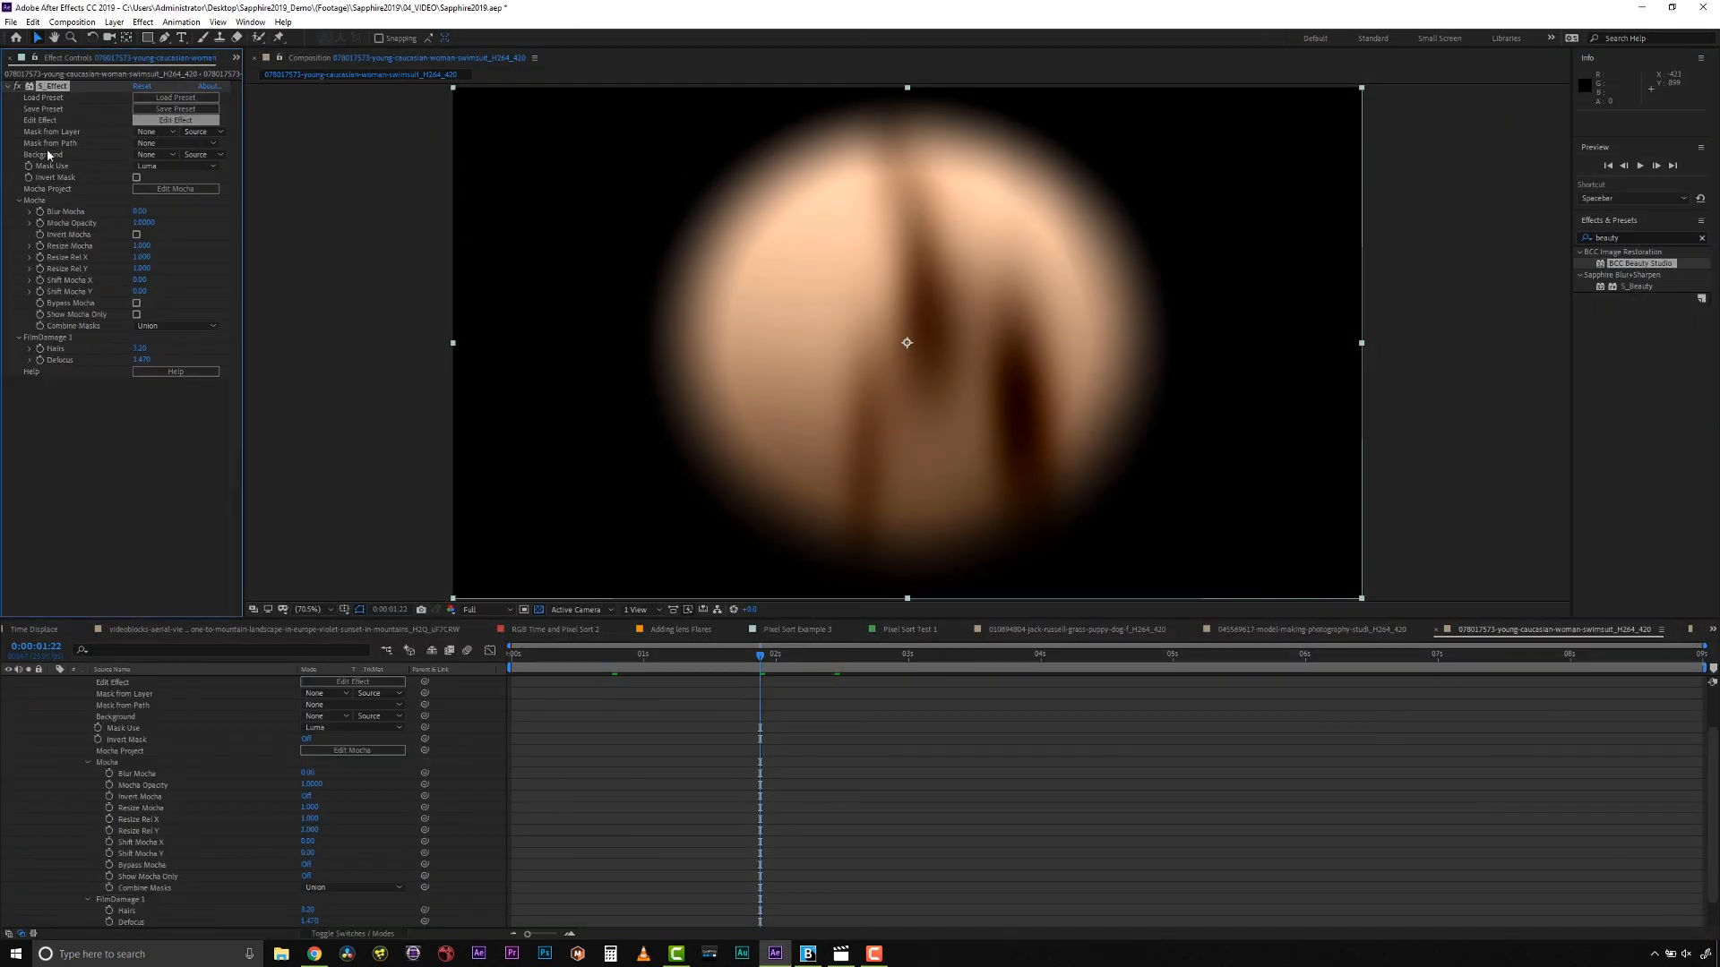